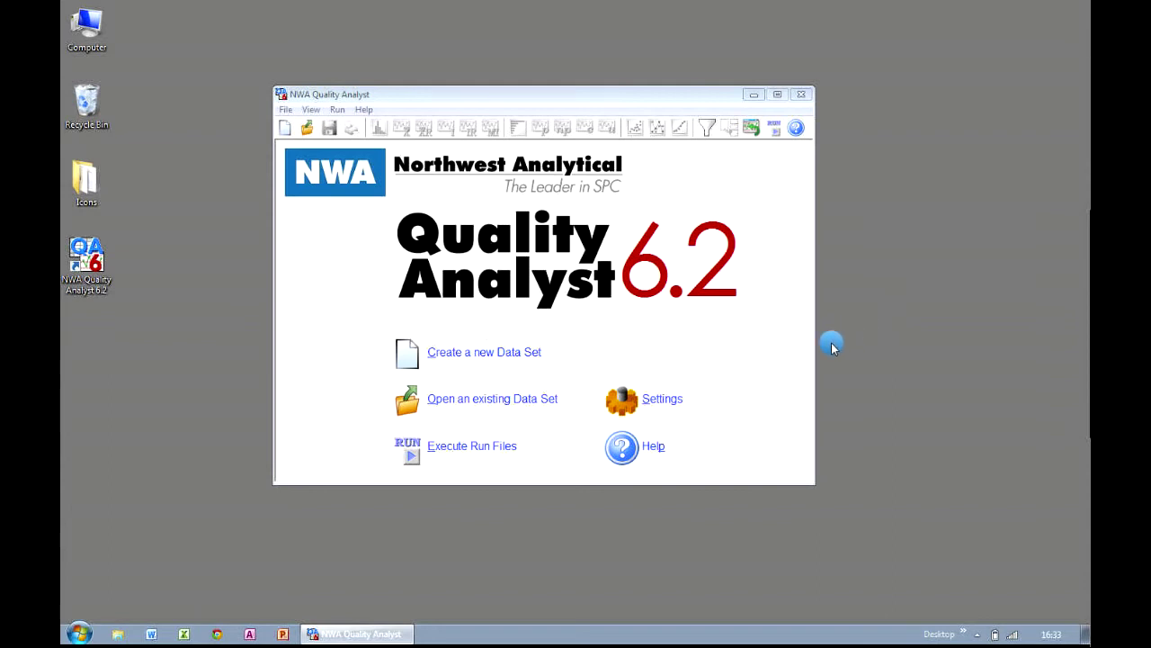
Switch the date style to European D/M/YY and save the settings.
{"action": "left_click", "coordinate": [677, 405]}
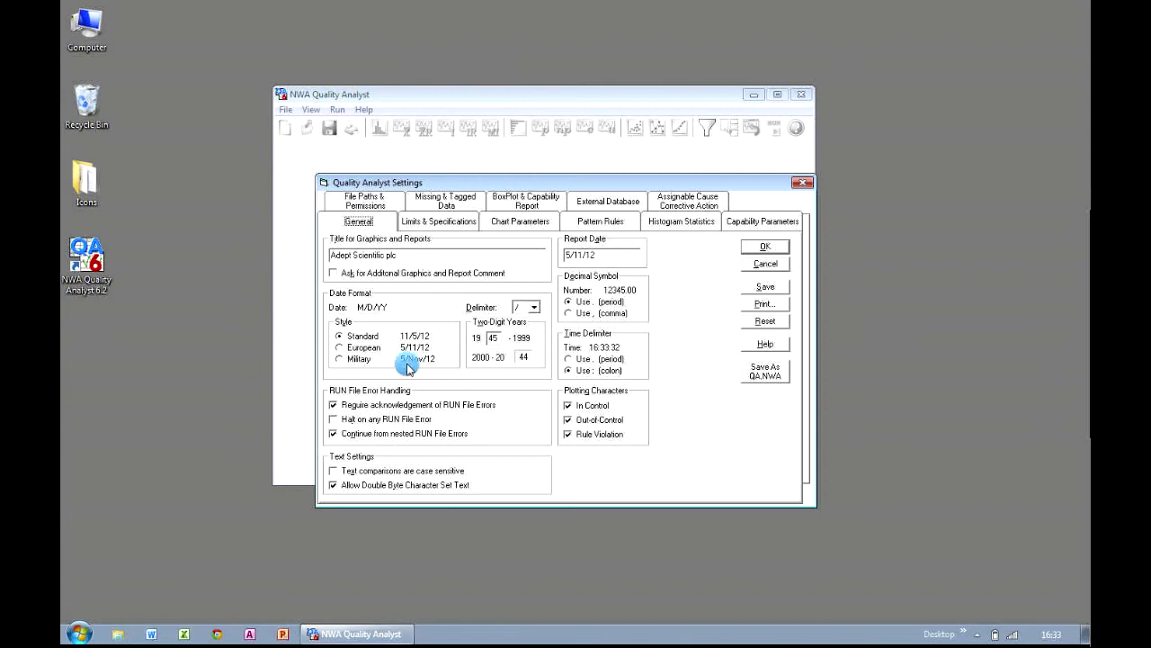
{"action": "left_click", "coordinate": [340, 348]}
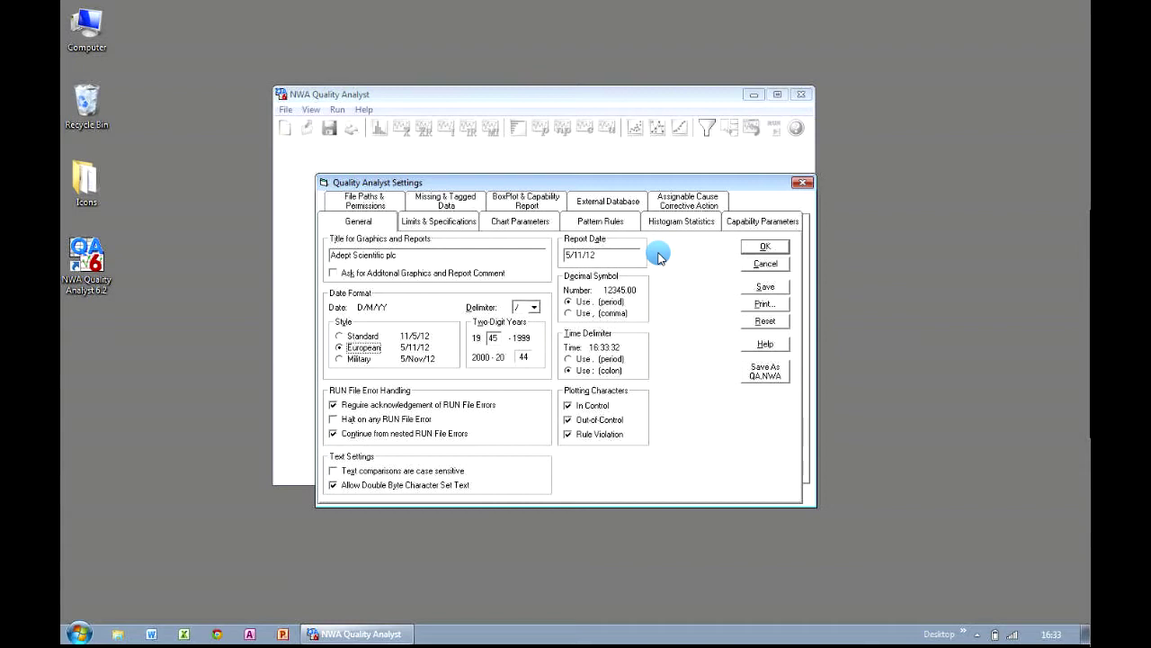
{"action": "left_click", "coordinate": [783, 287]}
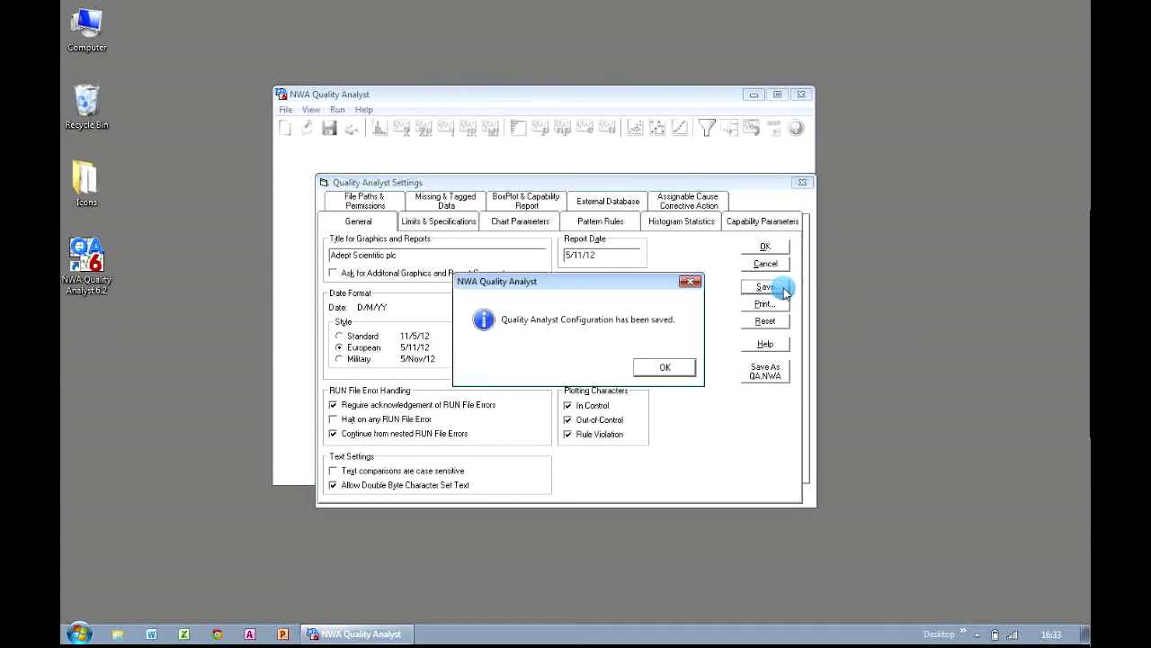
{"action": "left_click", "coordinate": [665, 368]}
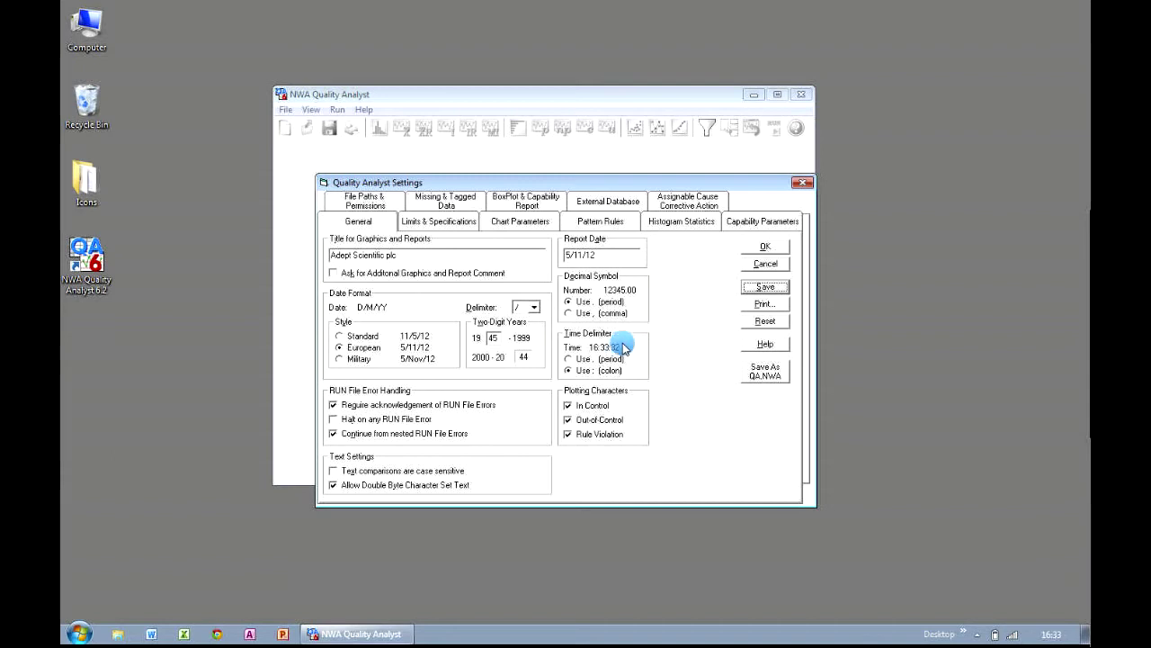
Enable 'Ask for Additional Graphics and Report Comment', save the configuration and close settings.
{"action": "left_click", "coordinate": [434, 258]}
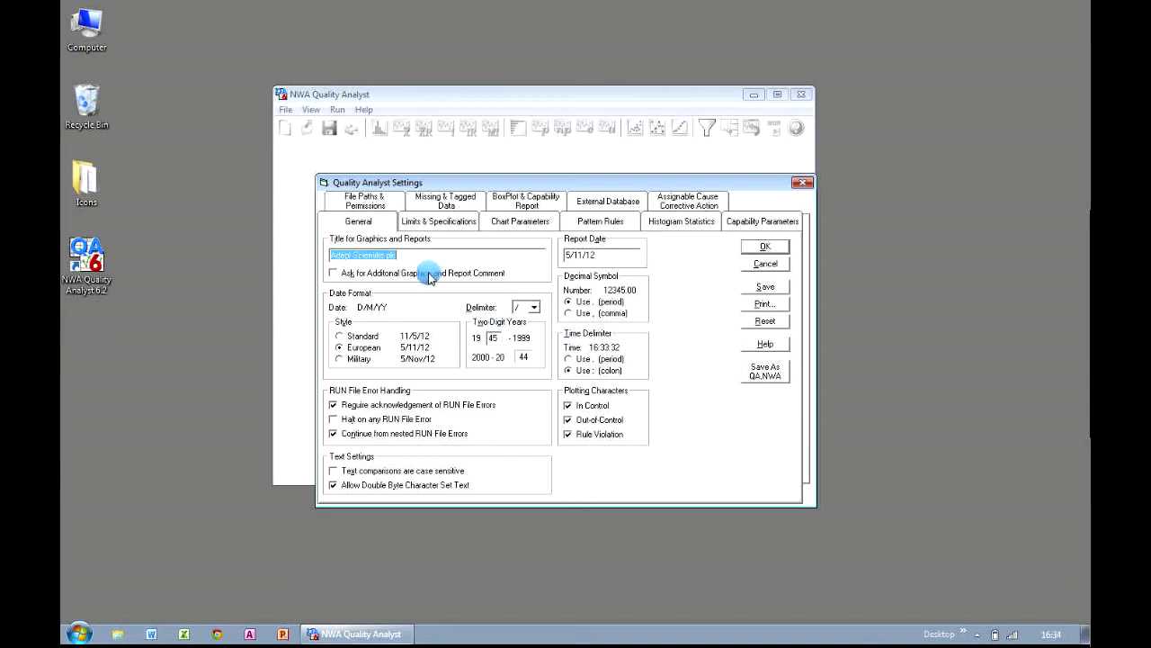
{"action": "left_click", "coordinate": [333, 277]}
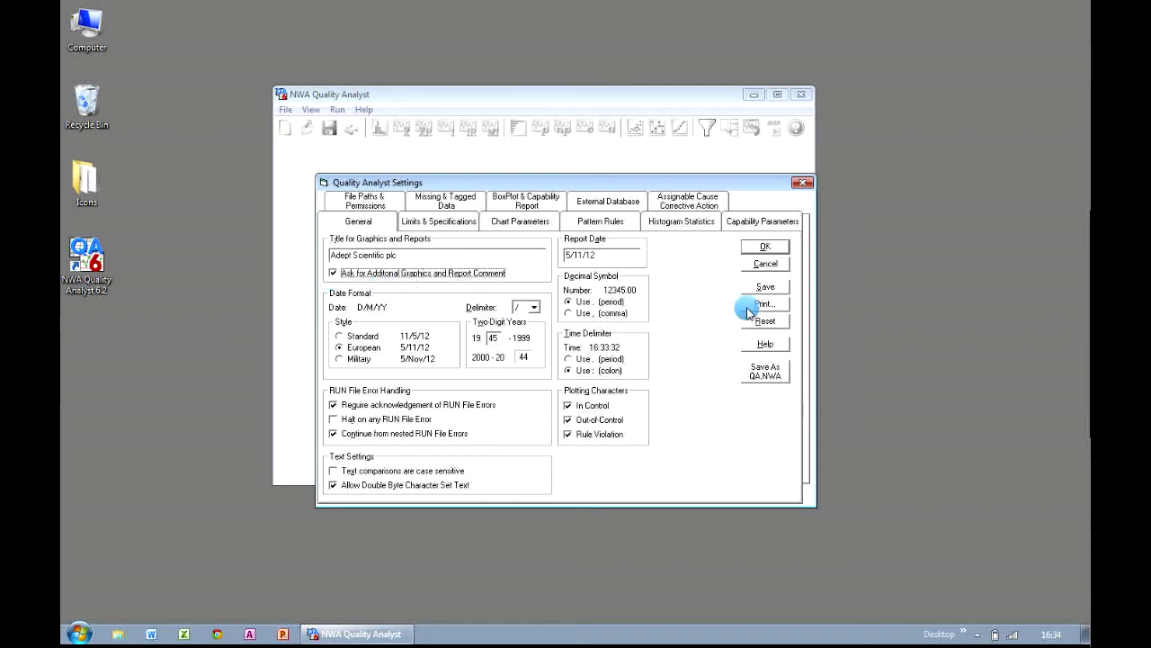
{"action": "left_click", "coordinate": [779, 294]}
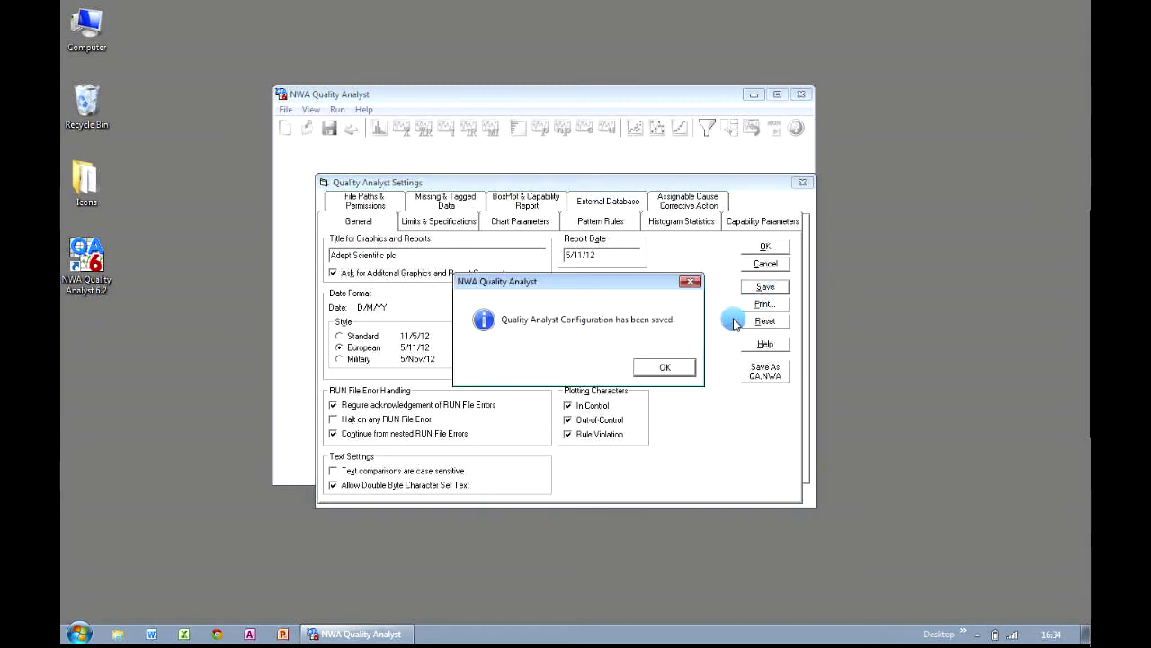
{"action": "left_click", "coordinate": [686, 369]}
{"action": "left_click", "coordinate": [765, 247]}
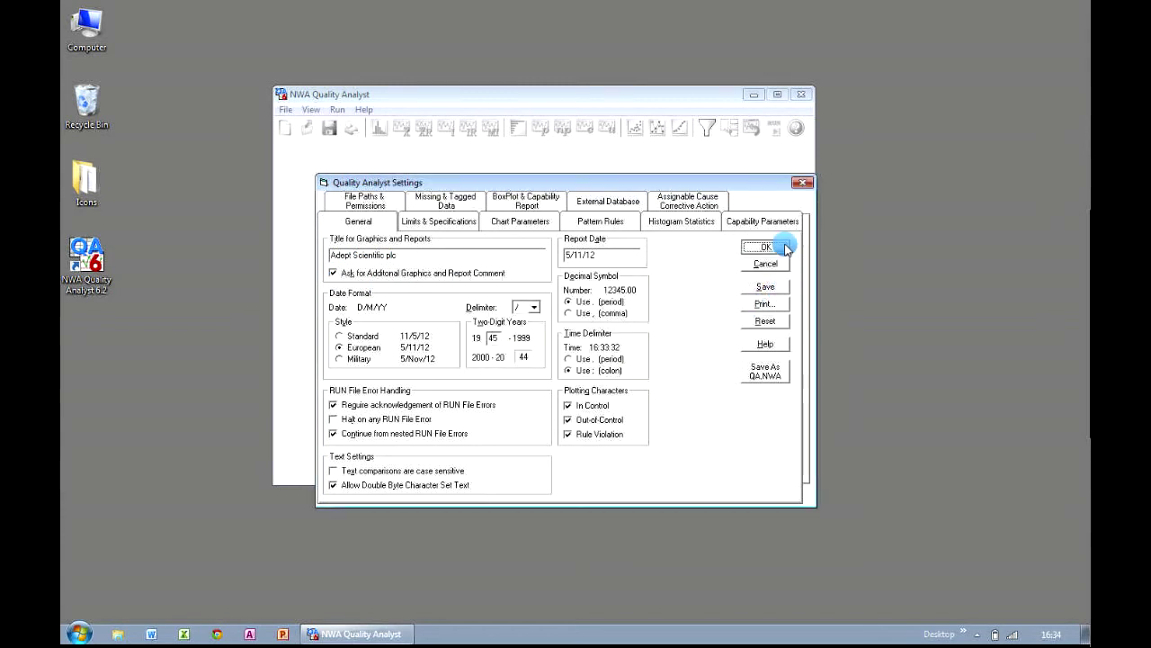
{"action": "left_click", "coordinate": [285, 109]}
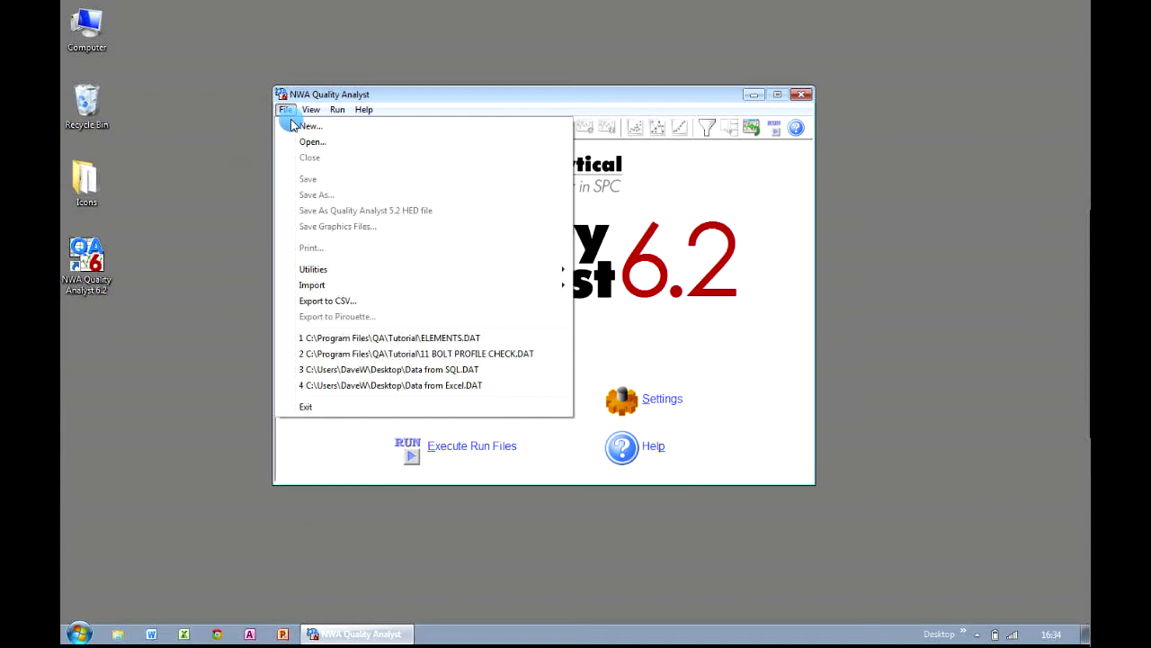
Open ELEMENTS.DAT and chart the PB (Lead) column as individuals with comment 'Quality Check'.
{"action": "left_click", "coordinate": [303, 340]}
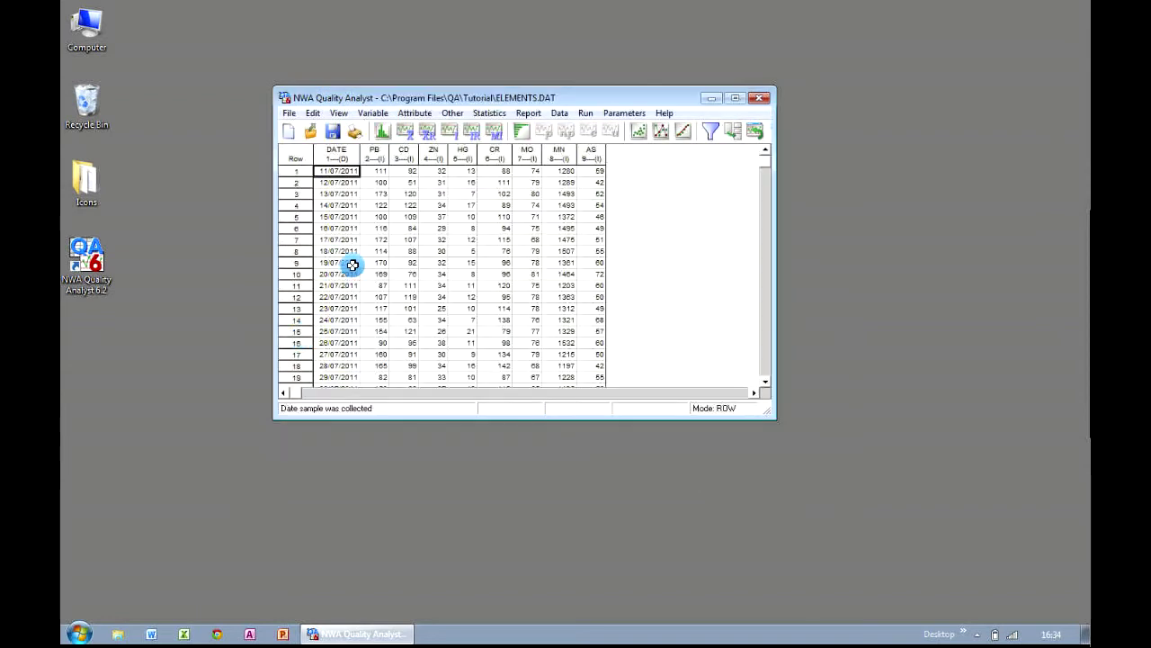
{"action": "left_click", "coordinate": [378, 155]}
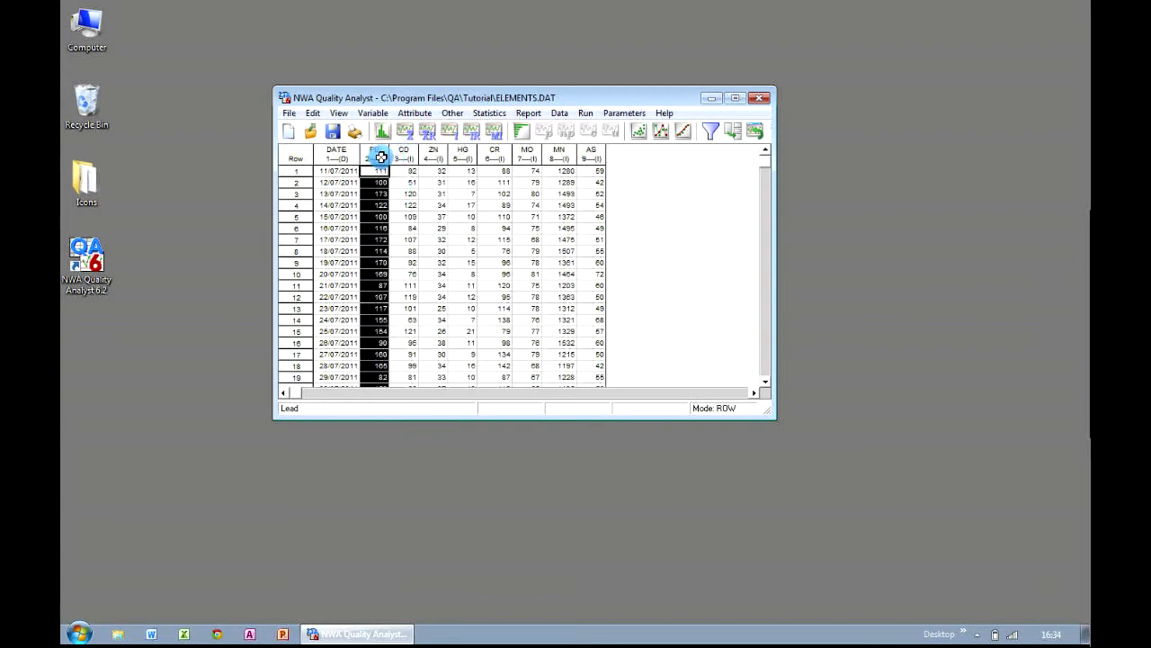
{"action": "left_click", "coordinate": [455, 132]}
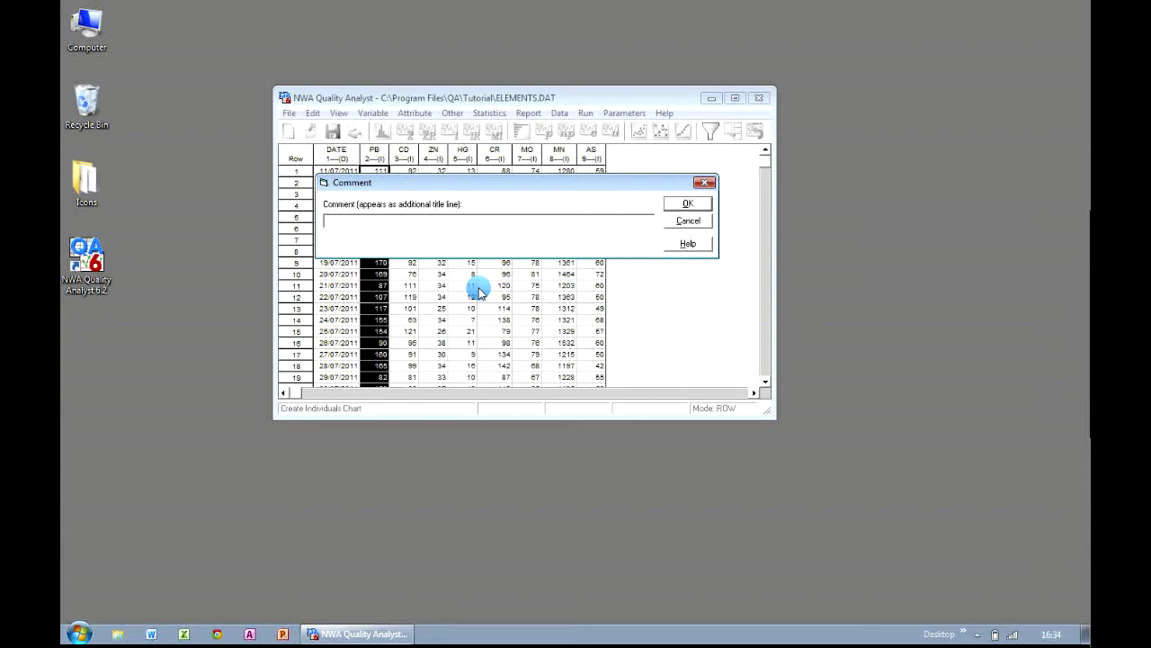
{"action": "type", "text": "Quality Check"}
{"action": "left_click", "coordinate": [700, 204]}
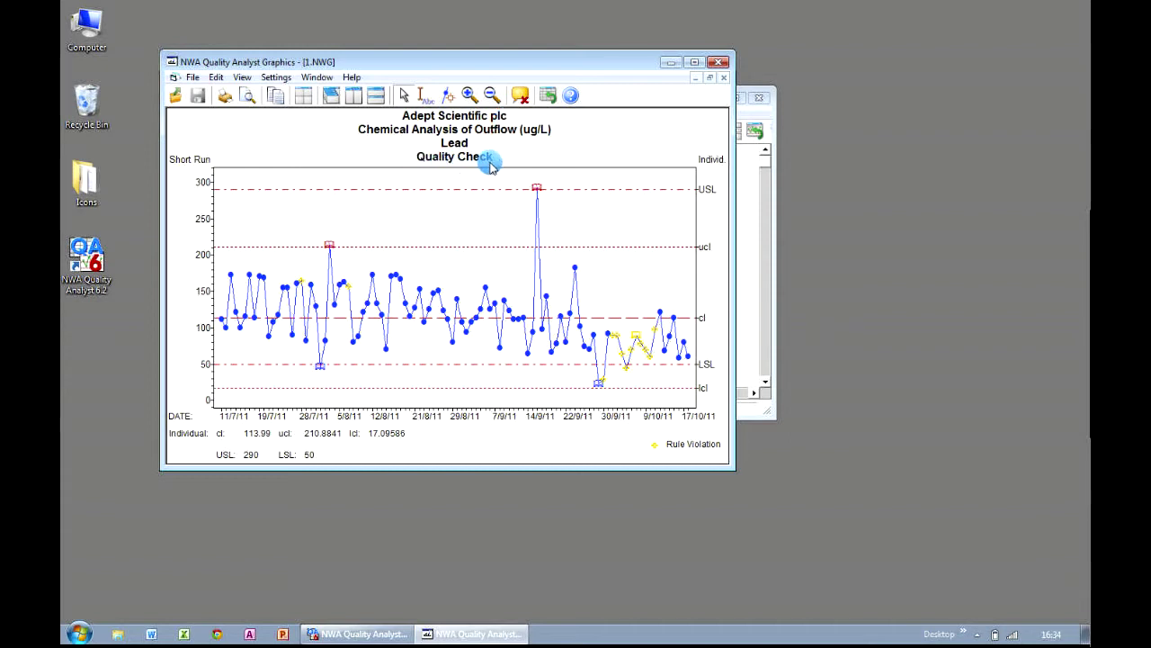
Close the chart, then draw a Lead capability histogram and another individuals chart.
{"action": "left_click", "coordinate": [725, 70]}
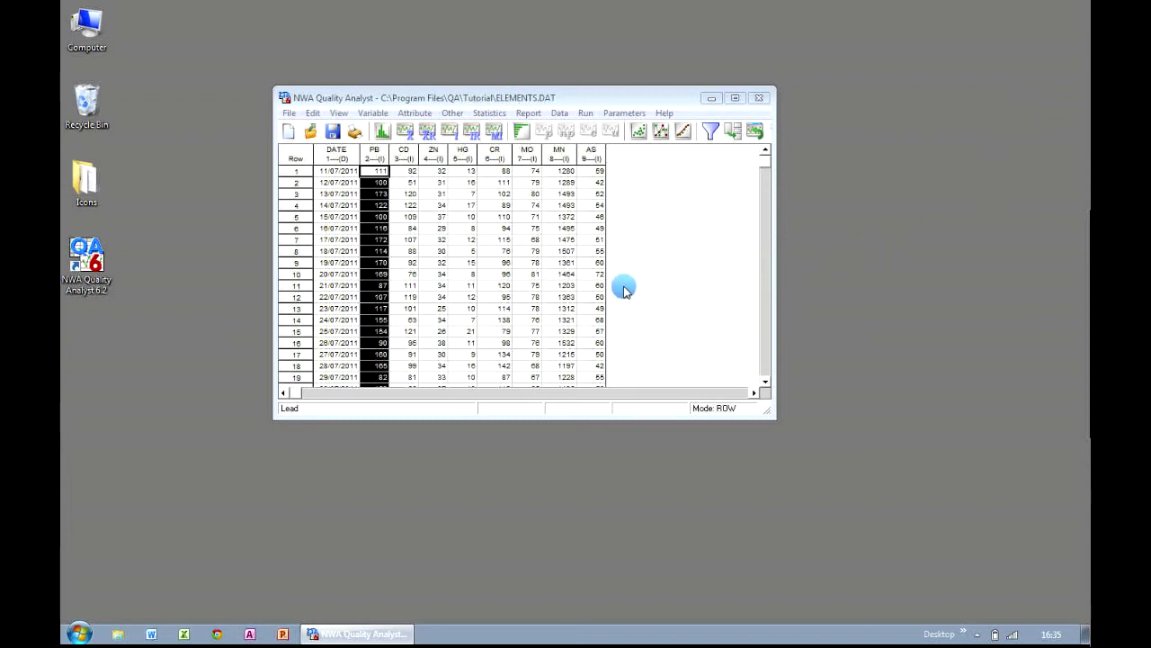
{"action": "left_click", "coordinate": [385, 135]}
{"action": "left_click", "coordinate": [695, 205]}
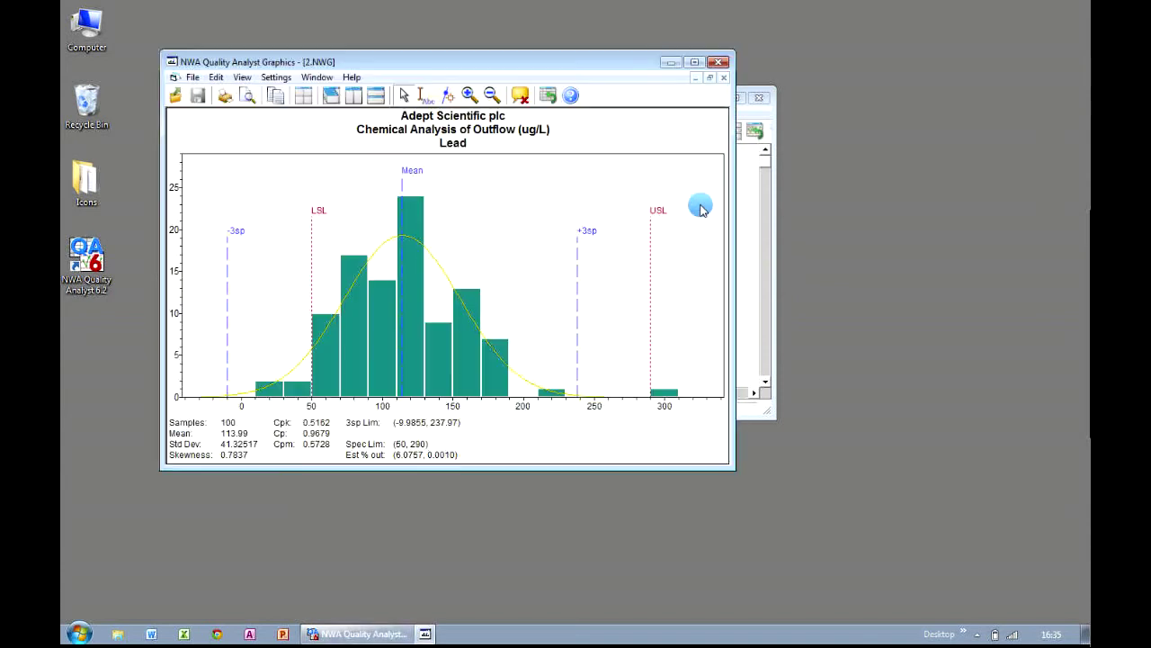
{"action": "left_click", "coordinate": [745, 185]}
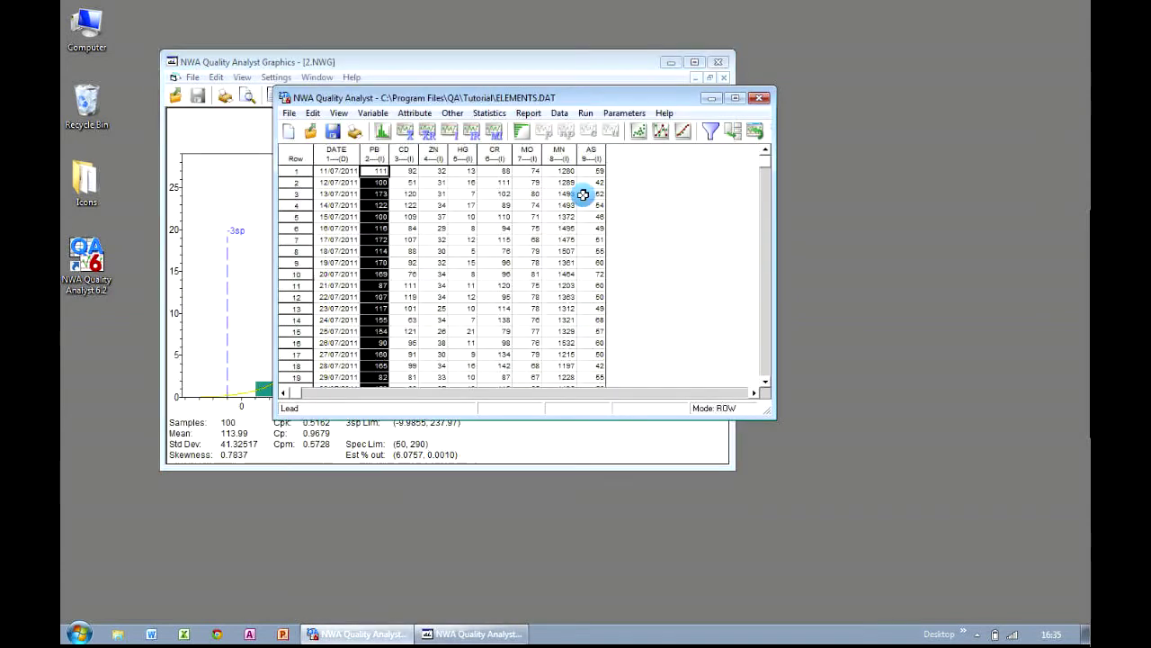
{"action": "left_click", "coordinate": [449, 132]}
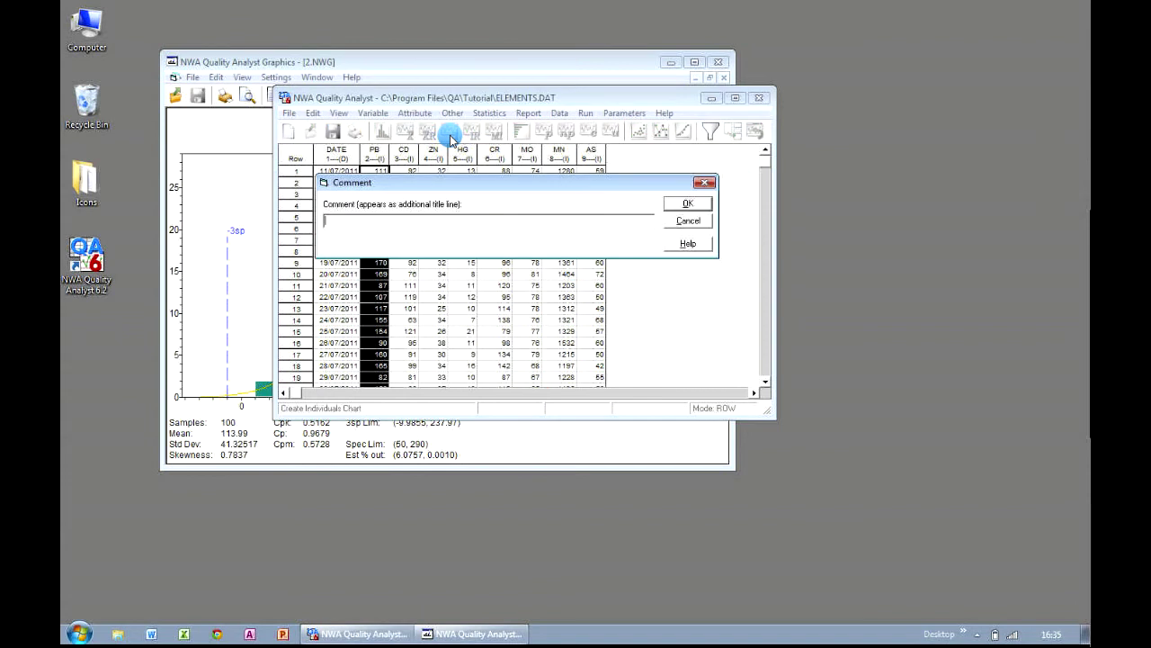
{"action": "left_click", "coordinate": [689, 204]}
Draw a median/individuals chart of Lead with variable subgroups based on DATE, size 5.
{"action": "left_click", "coordinate": [748, 201]}
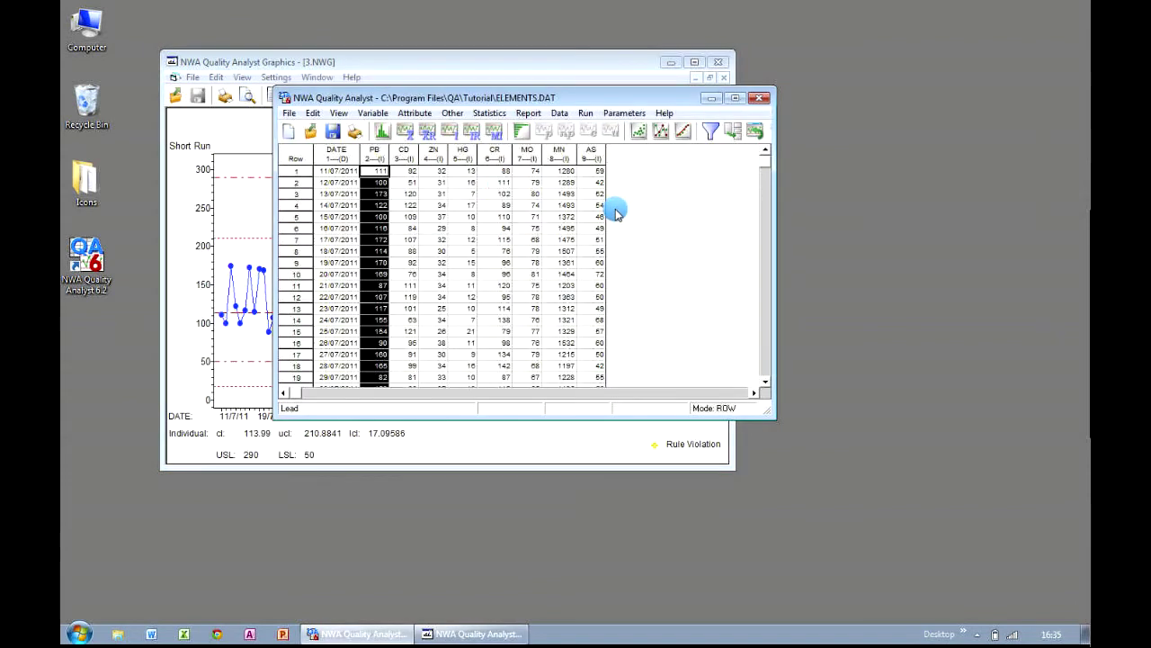
{"action": "left_click", "coordinate": [494, 134]}
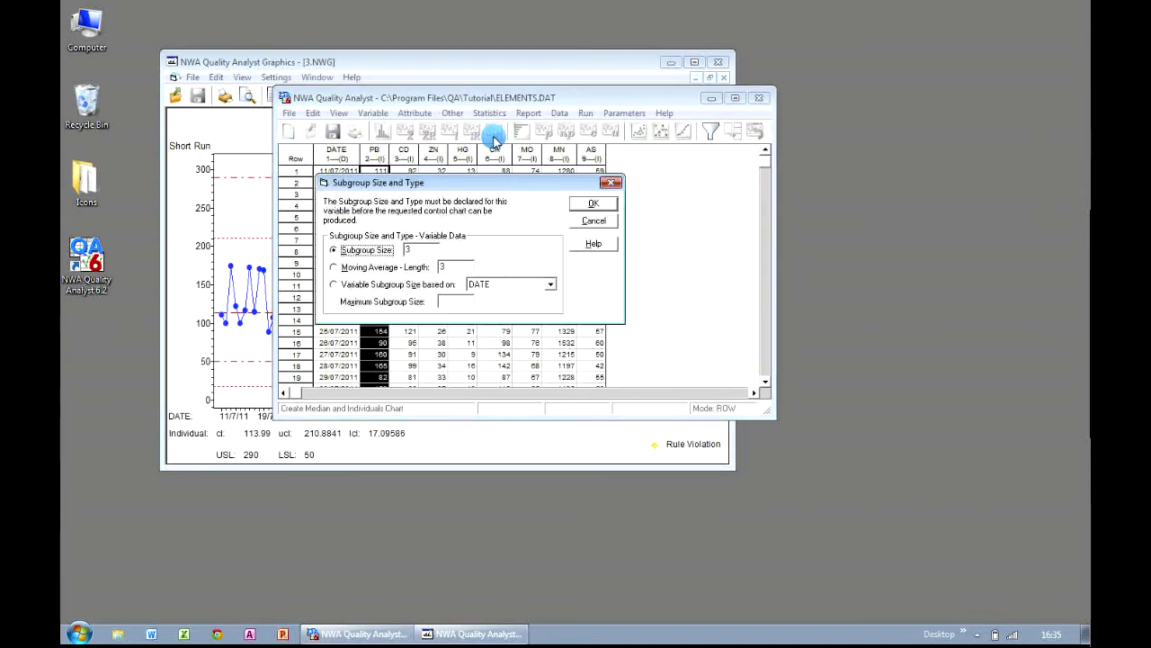
{"action": "left_click", "coordinate": [422, 286]}
{"action": "left_click", "coordinate": [462, 302]}
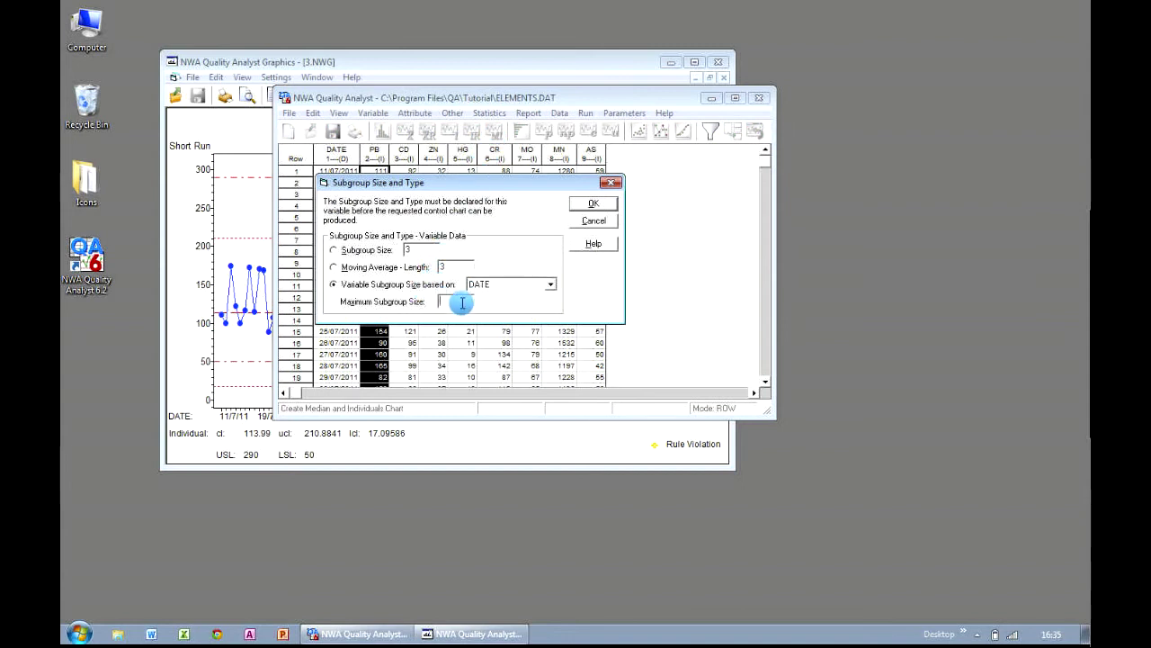
{"action": "left_click", "coordinate": [593, 206]}
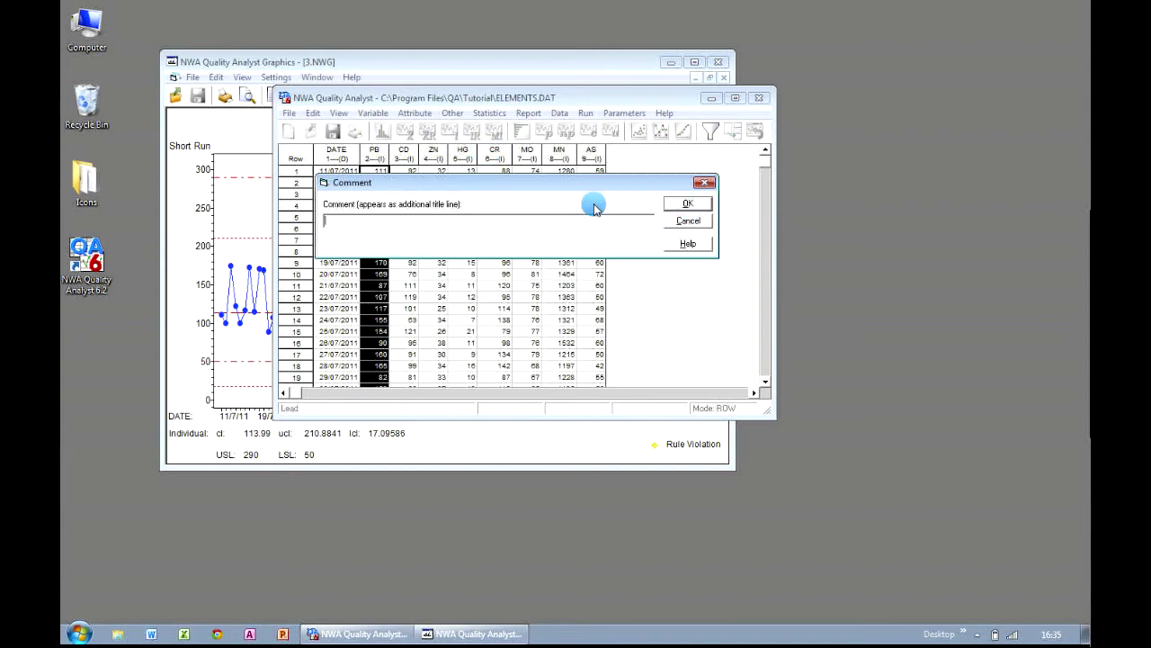
{"action": "left_click", "coordinate": [684, 210]}
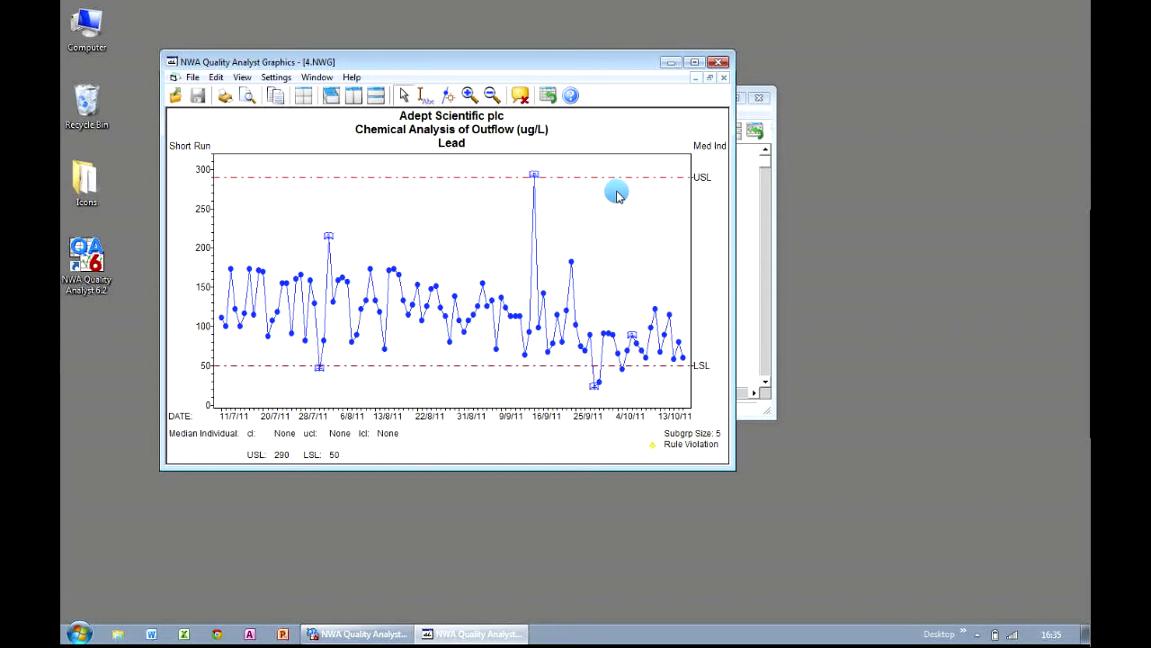
Try cascaded, side-by-side and stacked arrangements of the open chart windows.
{"action": "left_click", "coordinate": [338, 101]}
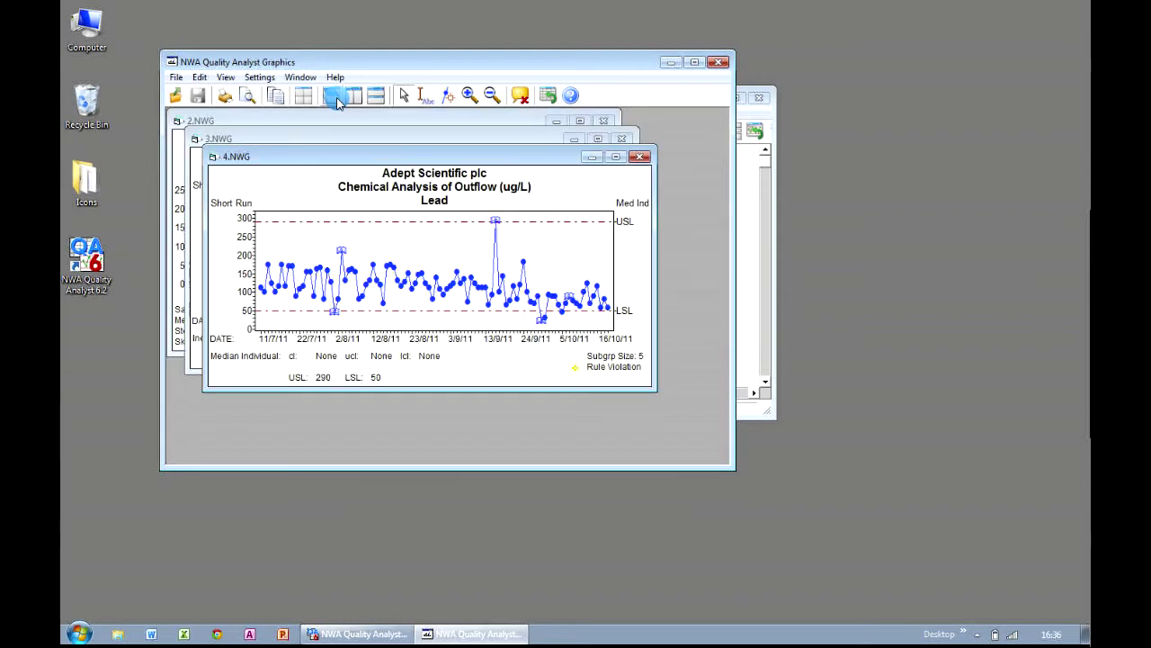
{"action": "left_click", "coordinate": [358, 101]}
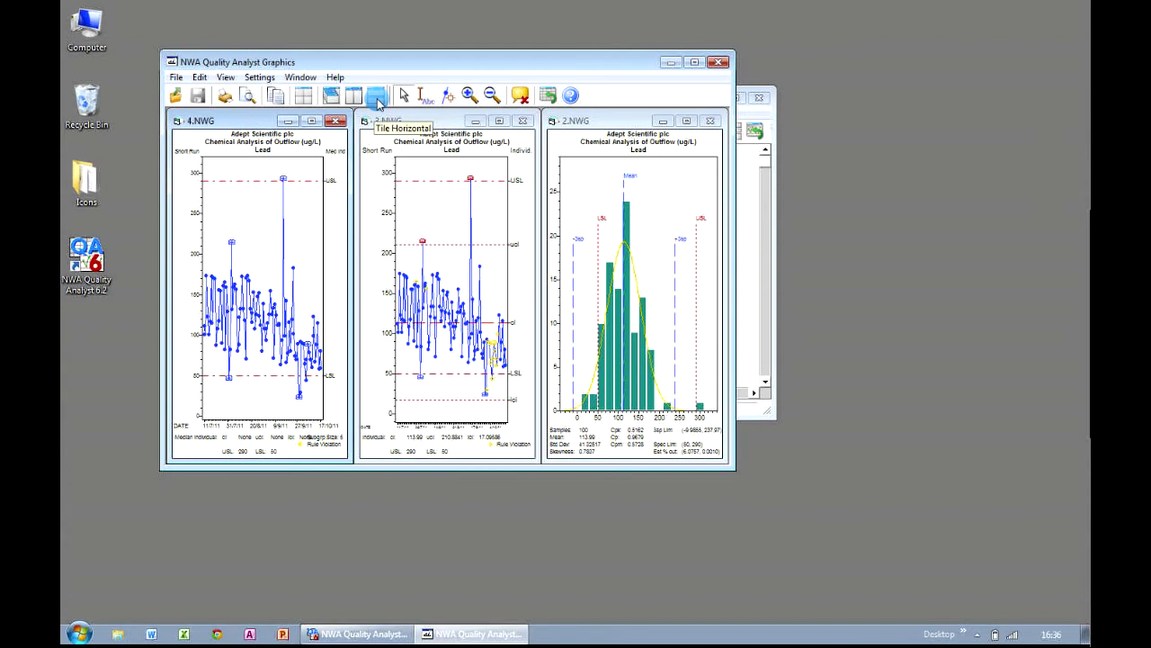
{"action": "left_click", "coordinate": [377, 98]}
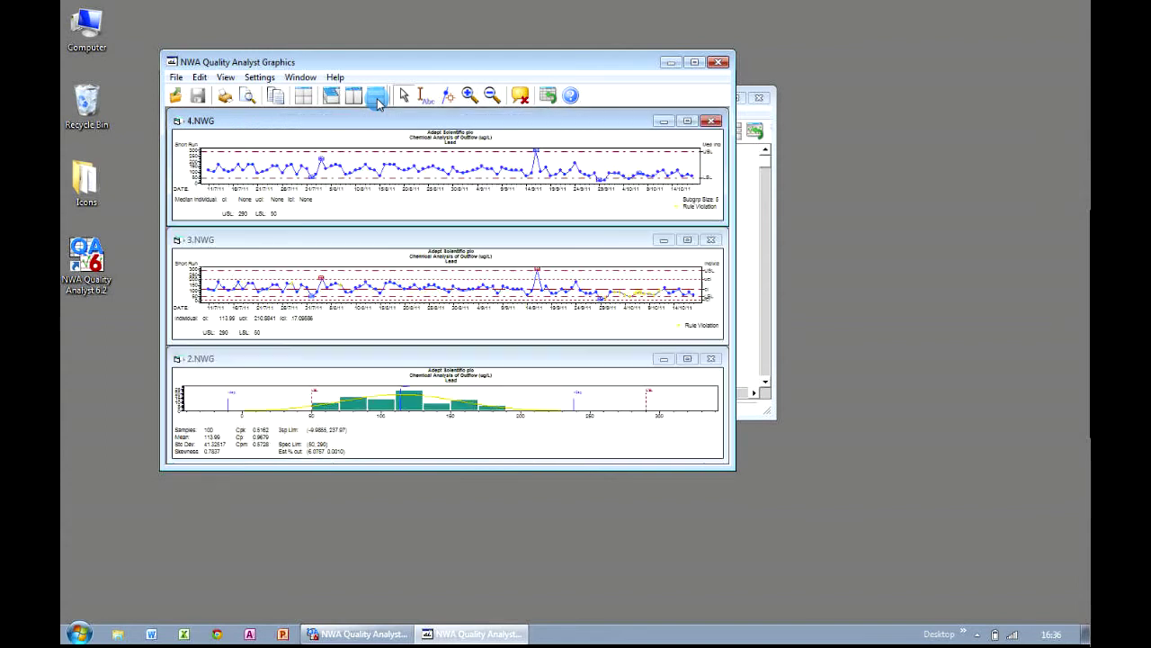
Build Group 1 with two panes over one wide pane, place the charts, and maximize it.
{"action": "left_click", "coordinate": [306, 99]}
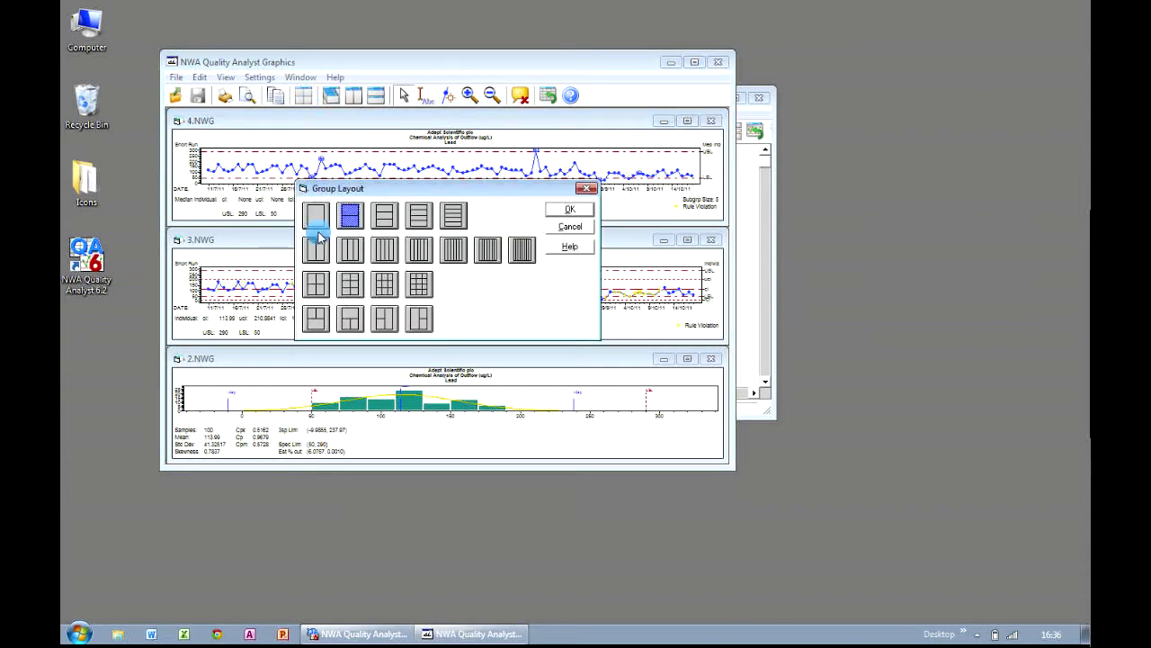
{"action": "left_click", "coordinate": [317, 329]}
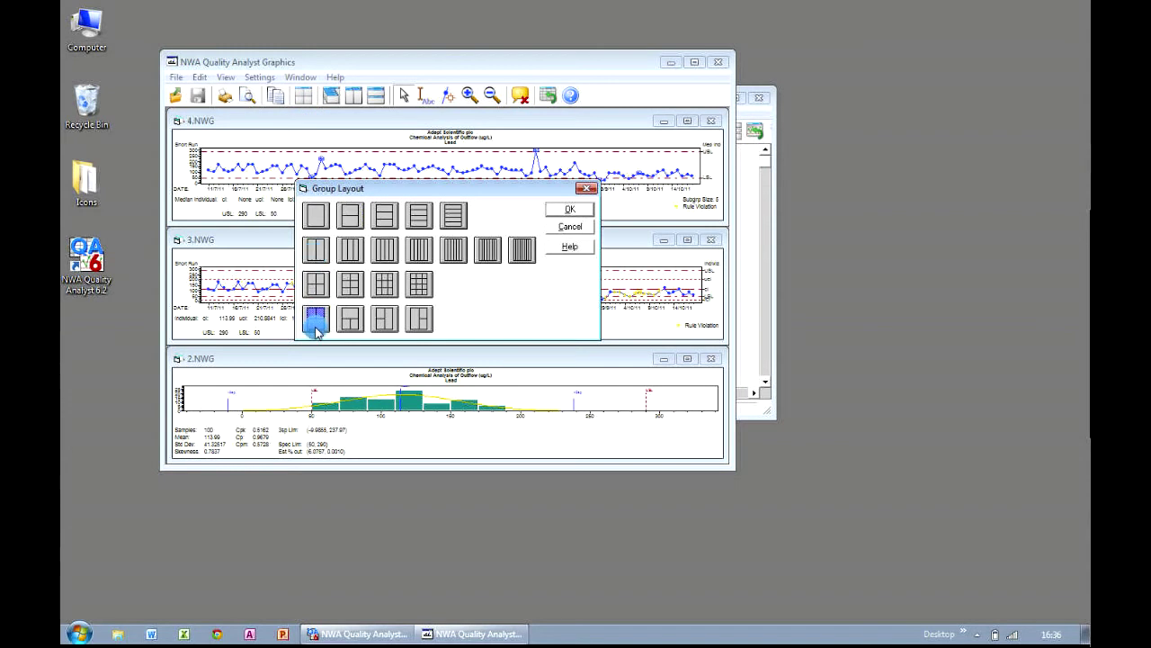
{"action": "left_click", "coordinate": [580, 209]}
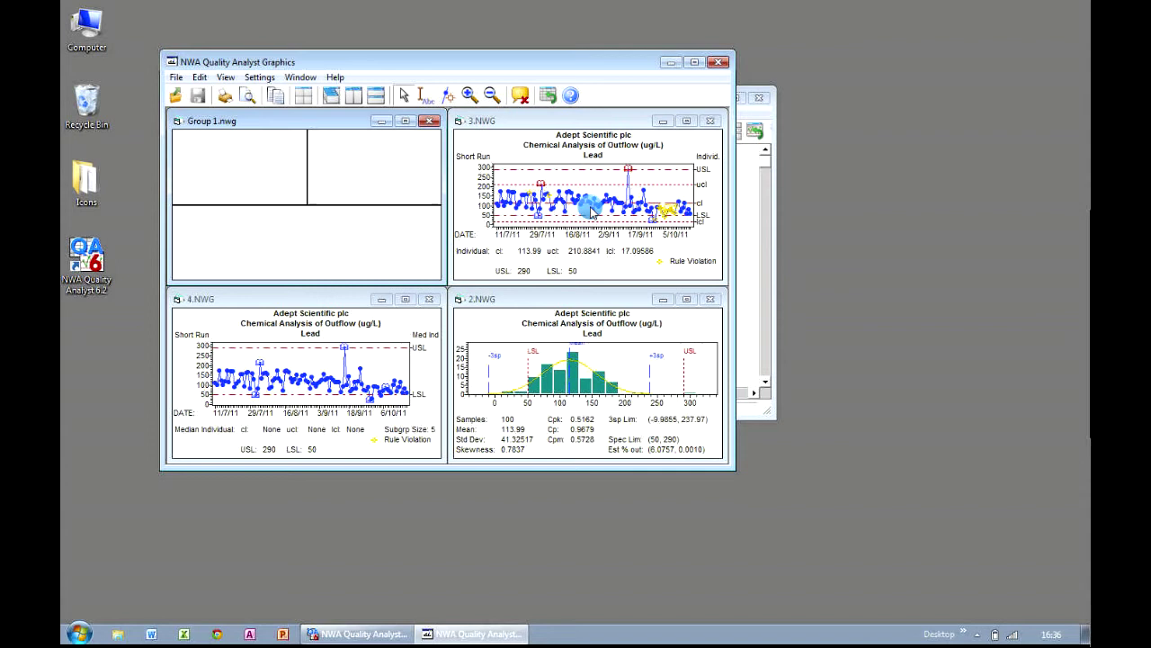
{"action": "left_click_drag", "start_coordinate": [612, 207], "coordinate": [352, 246]}
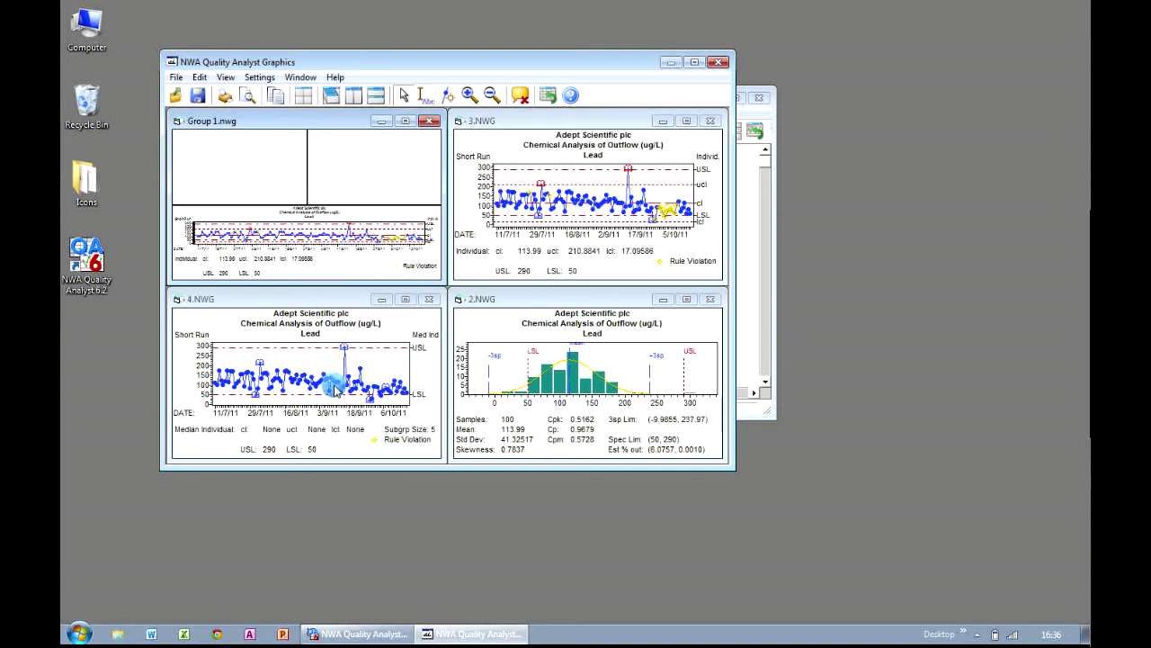
{"action": "left_click_drag", "start_coordinate": [334, 381], "coordinate": [380, 164]}
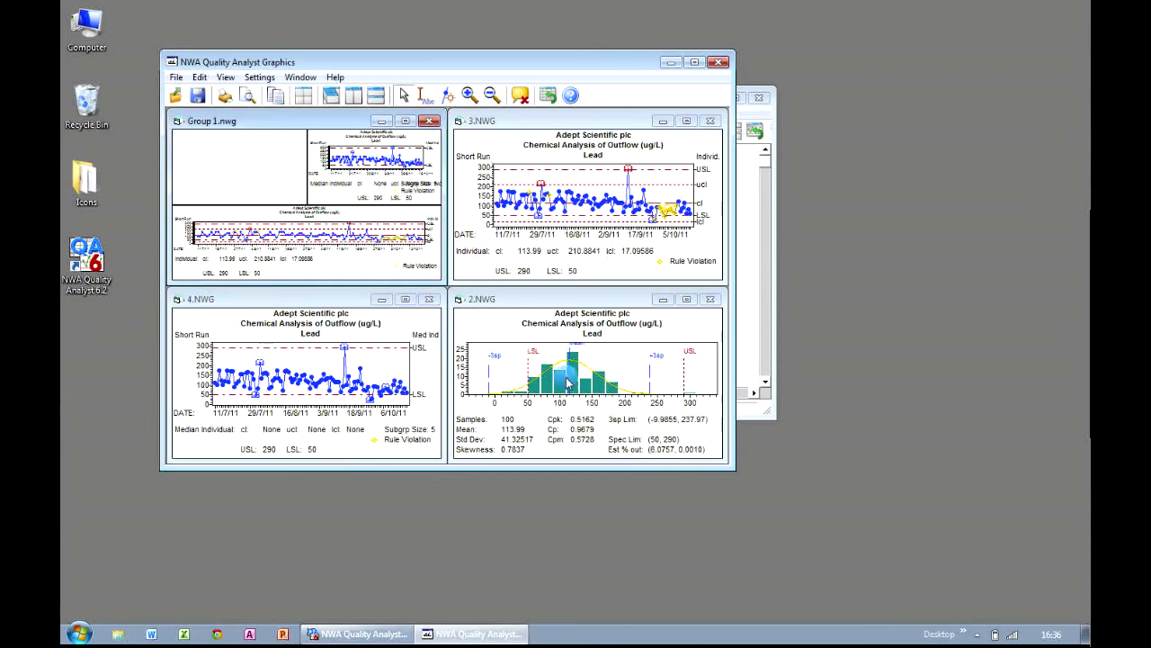
{"action": "left_click_drag", "start_coordinate": [568, 382], "coordinate": [253, 162]}
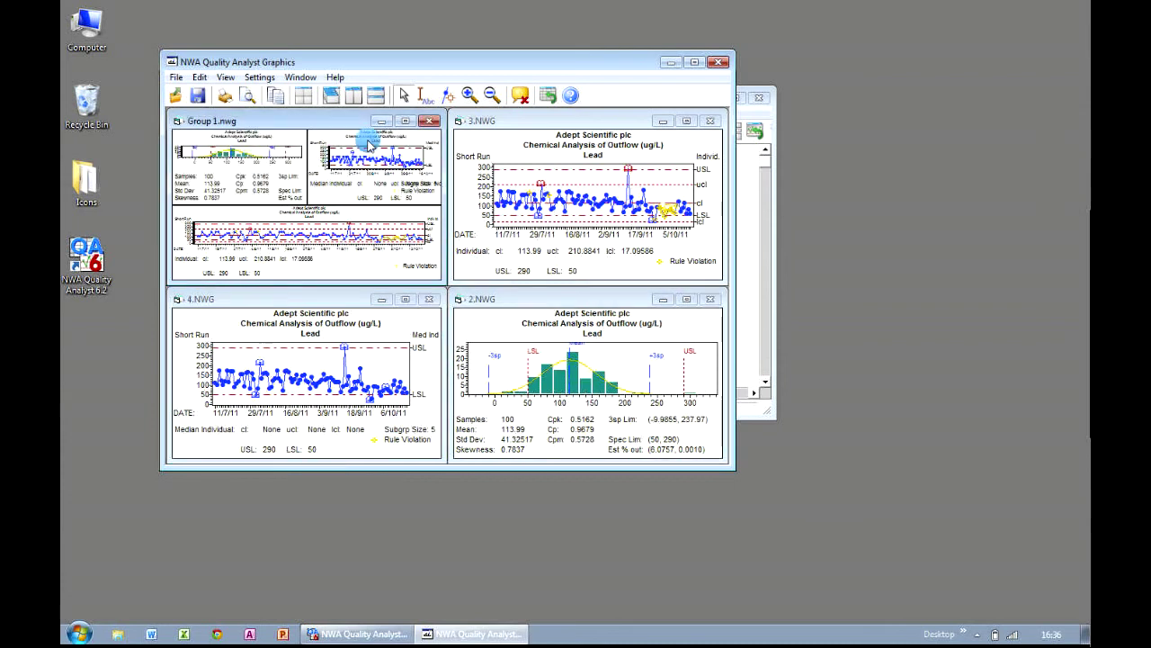
{"action": "left_click", "coordinate": [405, 121]}
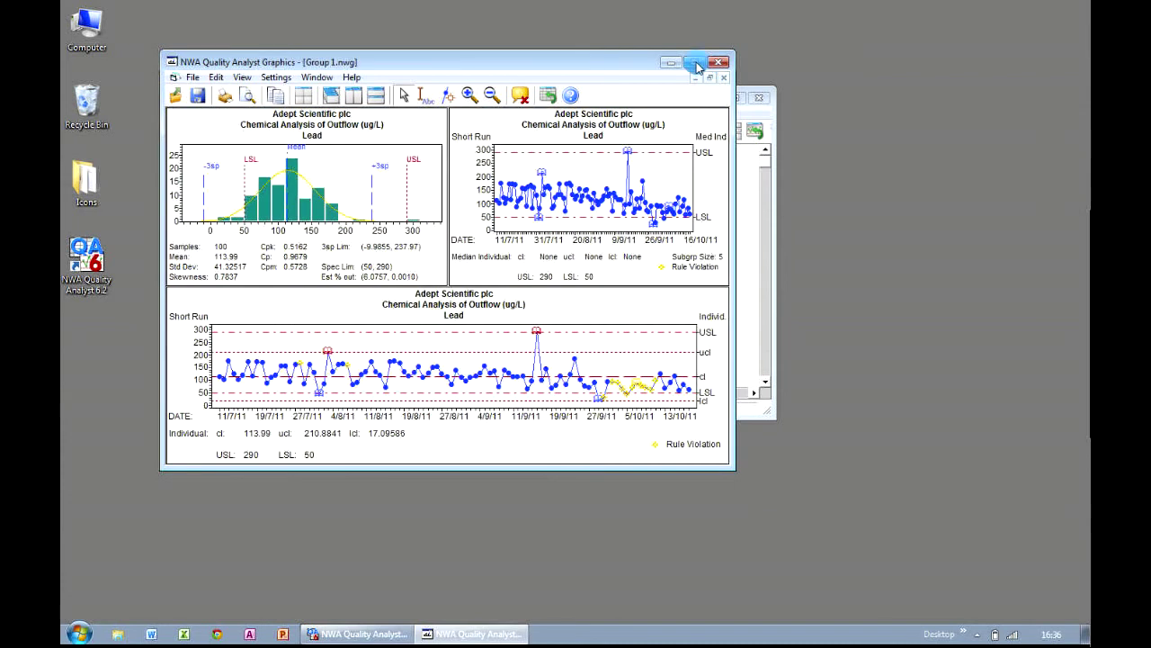
{"action": "left_click", "coordinate": [695, 62]}
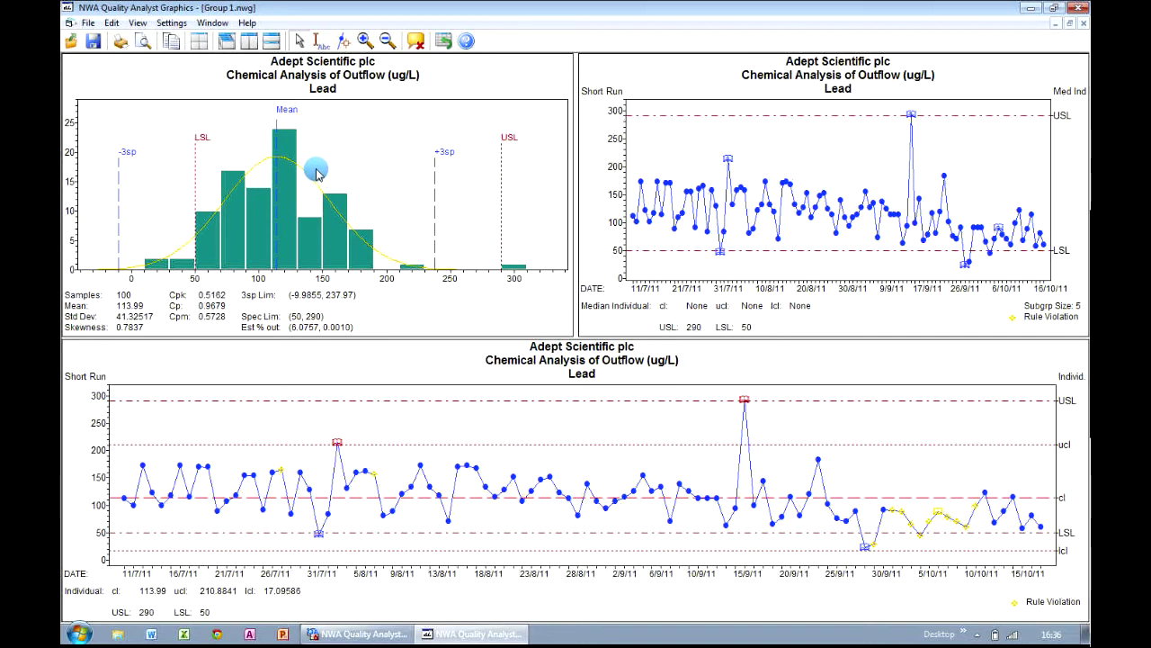
Save the chart group as JPEG to the Desktop named Quality Analysis.jpg.
{"action": "left_click", "coordinate": [88, 22]}
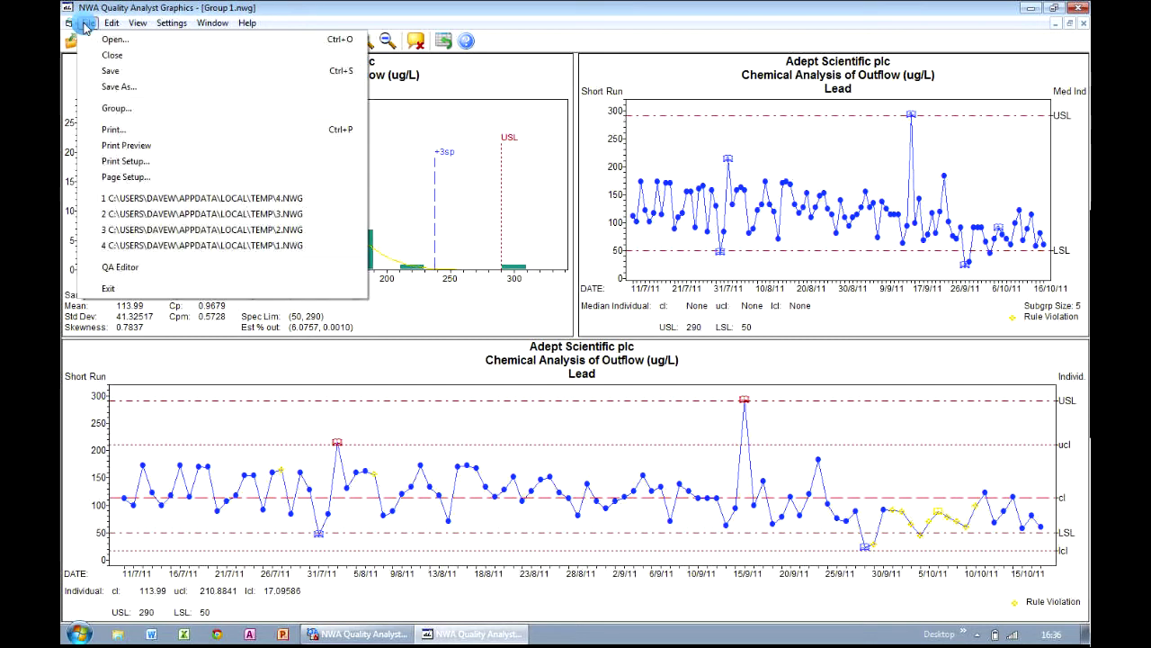
{"action": "left_click", "coordinate": [100, 87]}
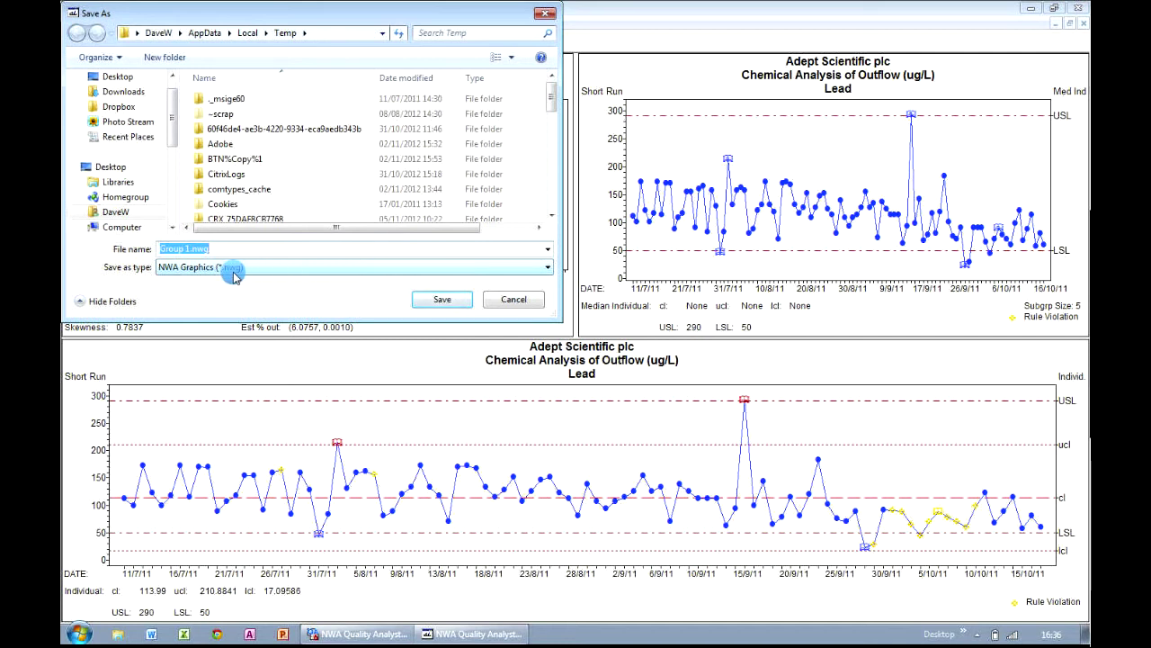
{"action": "left_click", "coordinate": [543, 270]}
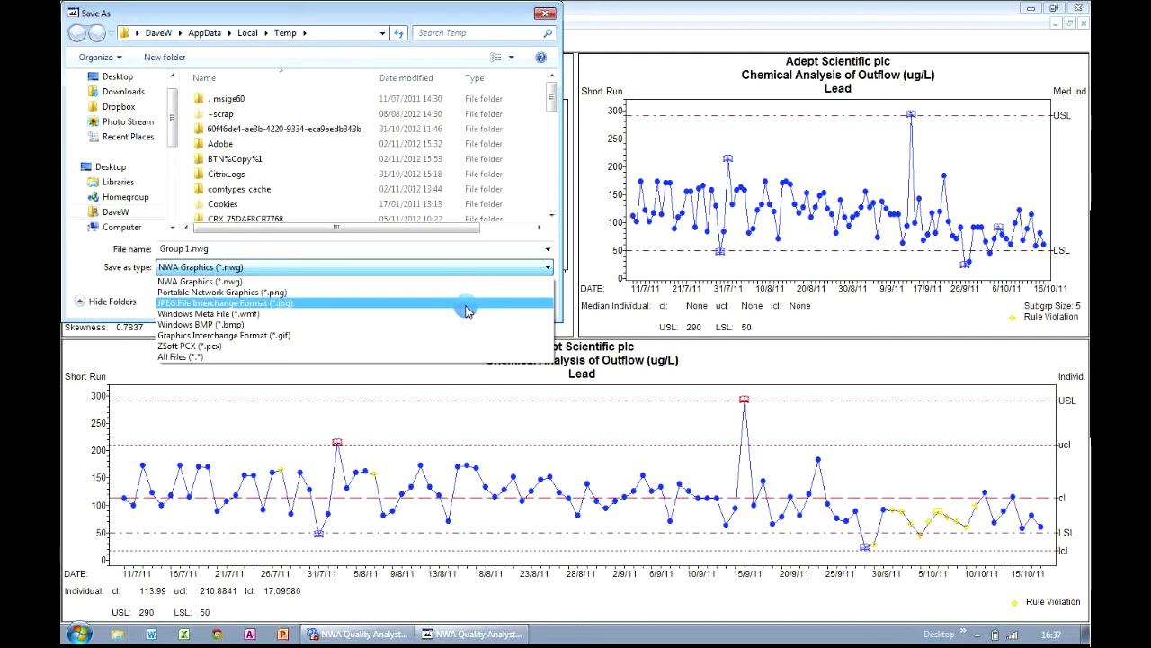
{"action": "left_click", "coordinate": [467, 303]}
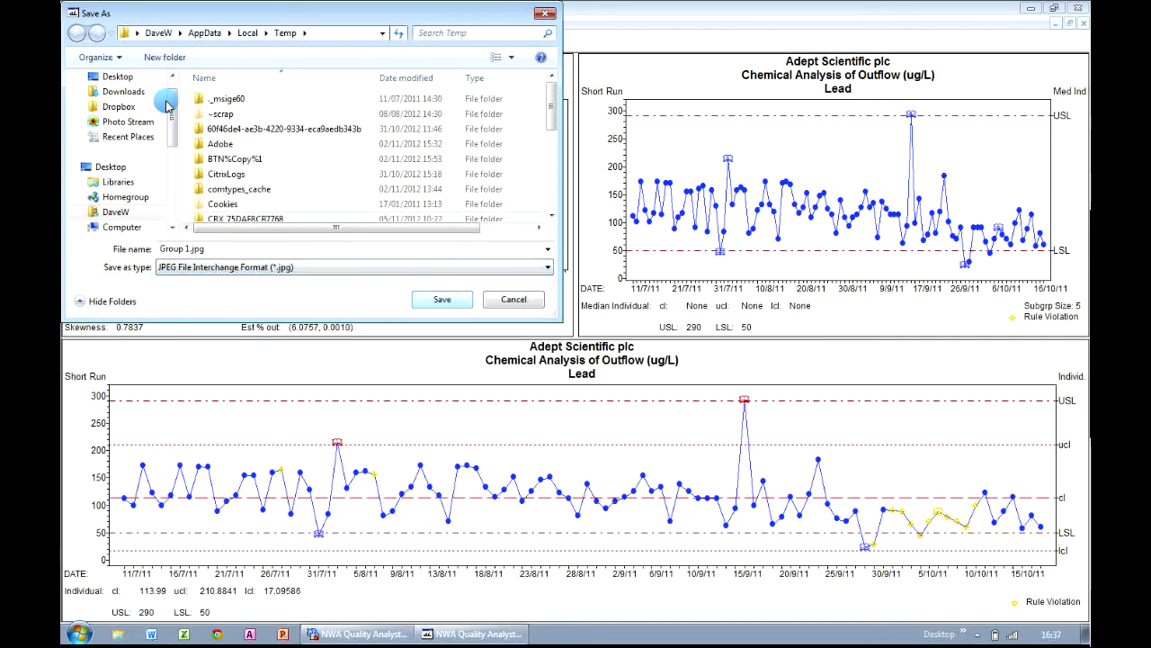
{"action": "left_click", "coordinate": [141, 78]}
{"action": "left_click", "coordinate": [248, 252]}
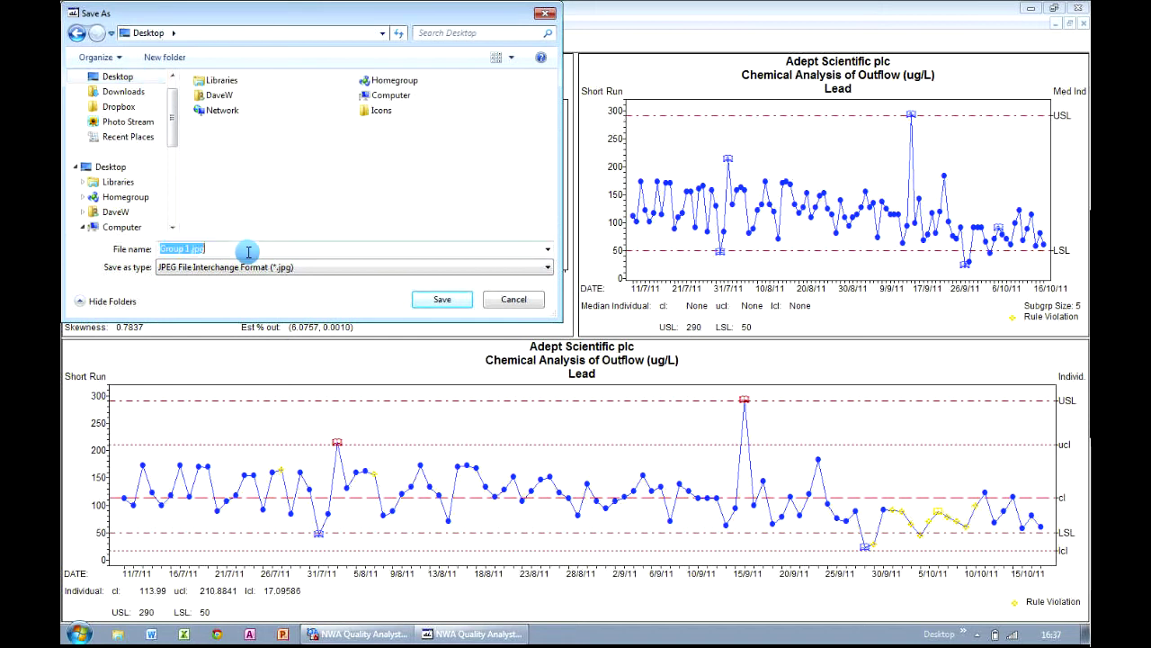
{"action": "type", "text": "Qualit"}
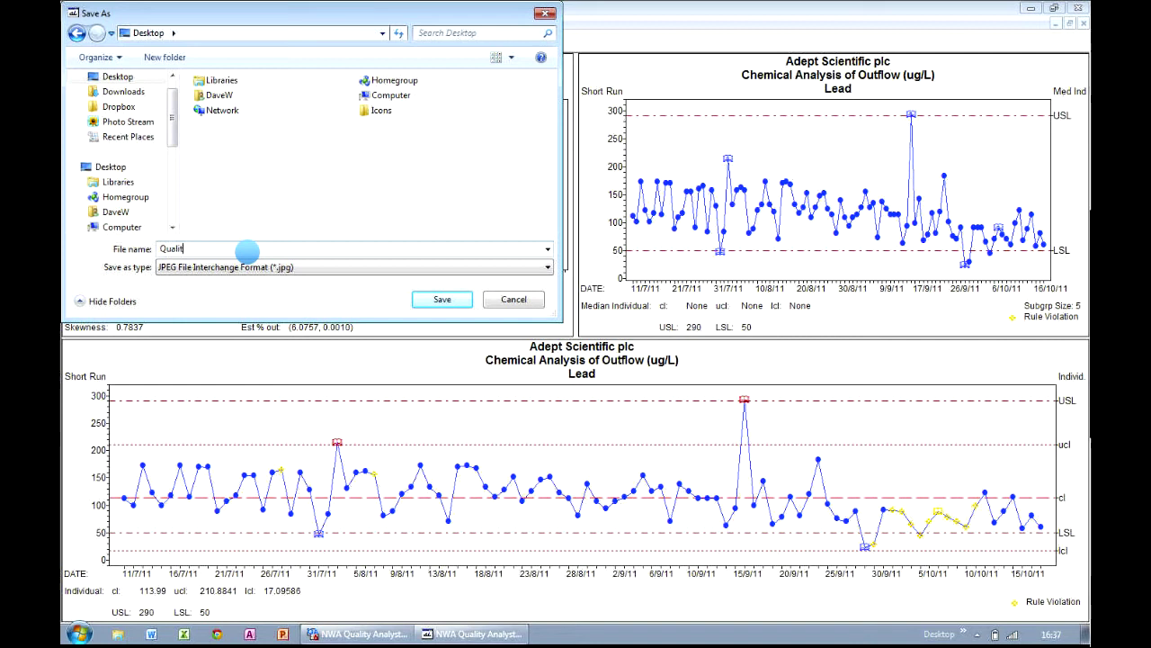
{"action": "type", "text": "y Analysis"}
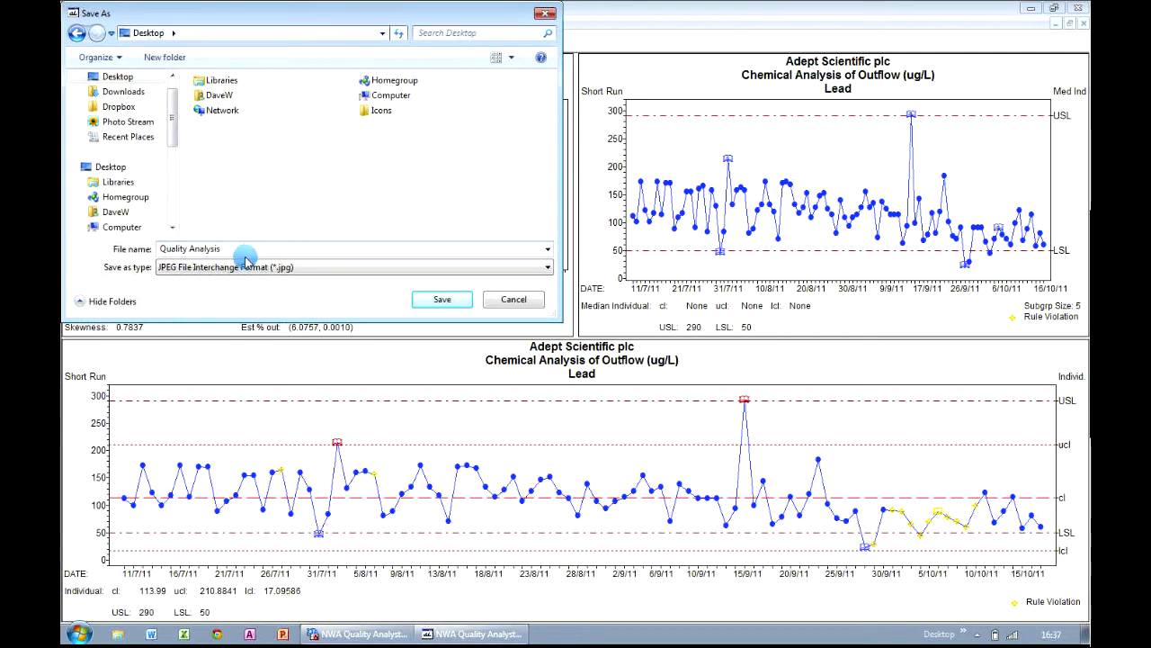
{"action": "left_click", "coordinate": [448, 307]}
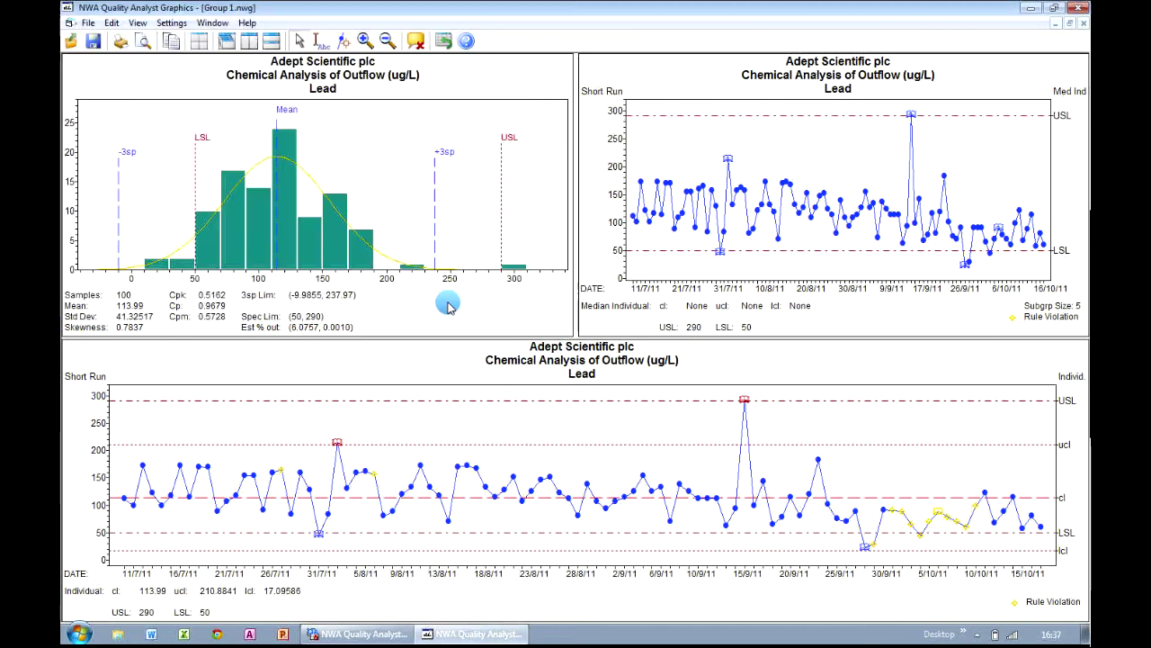
Close the graphics window and exit Quality Analyst without saving the data set.
{"action": "left_click", "coordinate": [1079, 9]}
{"action": "left_click", "coordinate": [759, 97]}
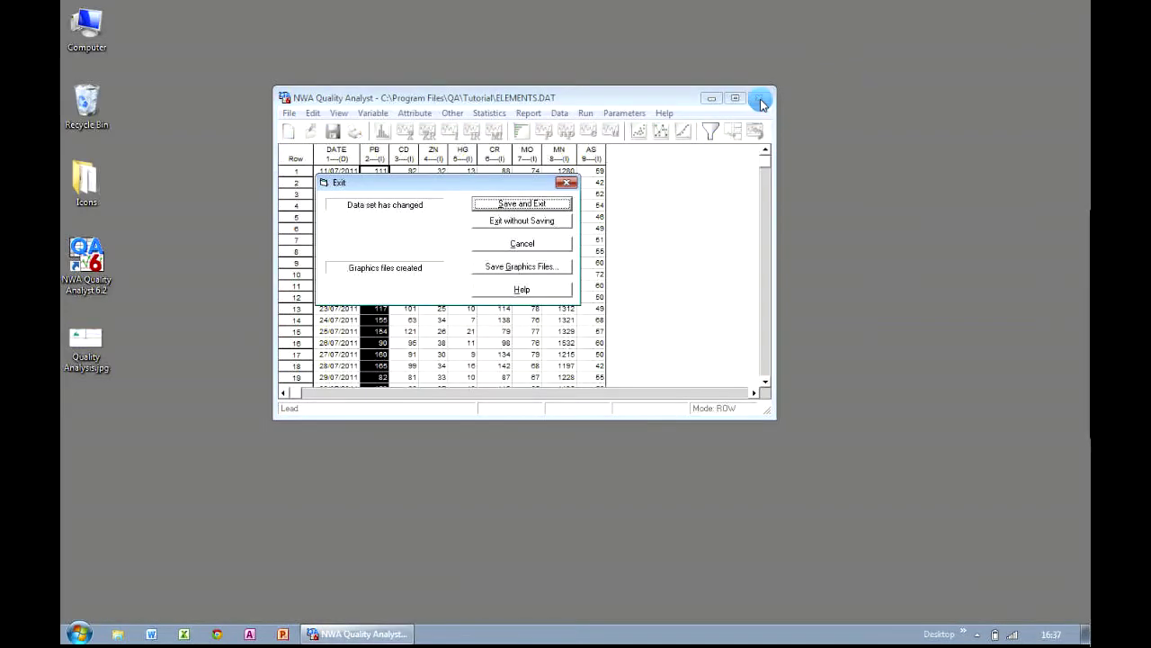
{"action": "left_click", "coordinate": [523, 221]}
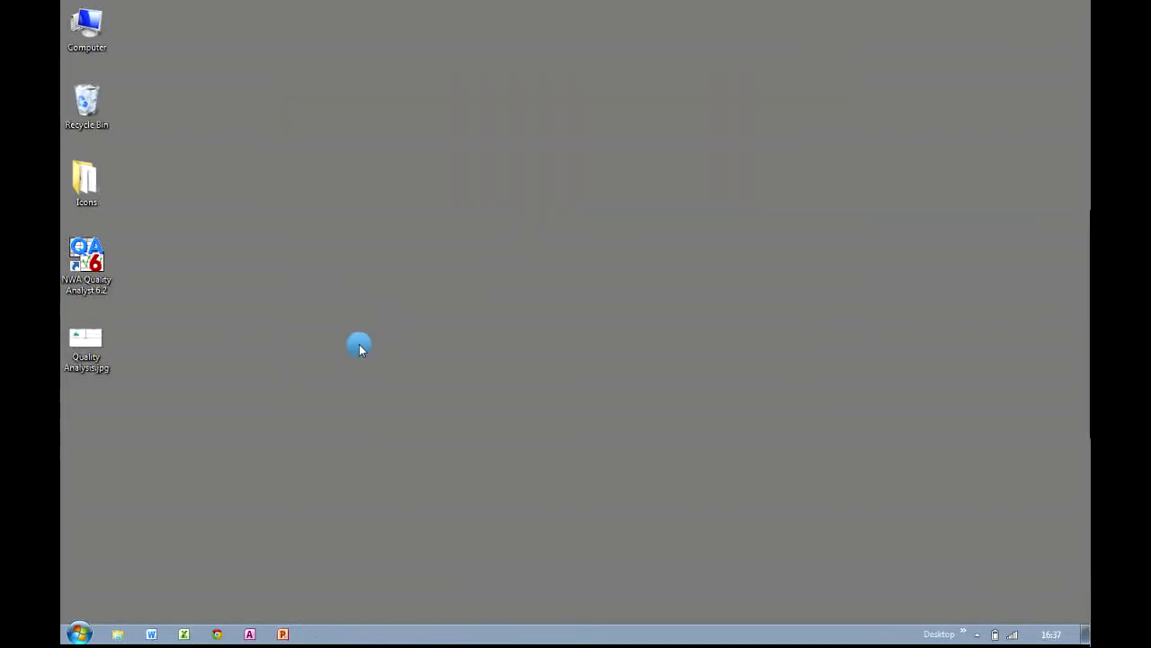
Launch Word, enable content, and drag Quality Analysis.jpg from the desktop into the page.
{"action": "left_click", "coordinate": [151, 635]}
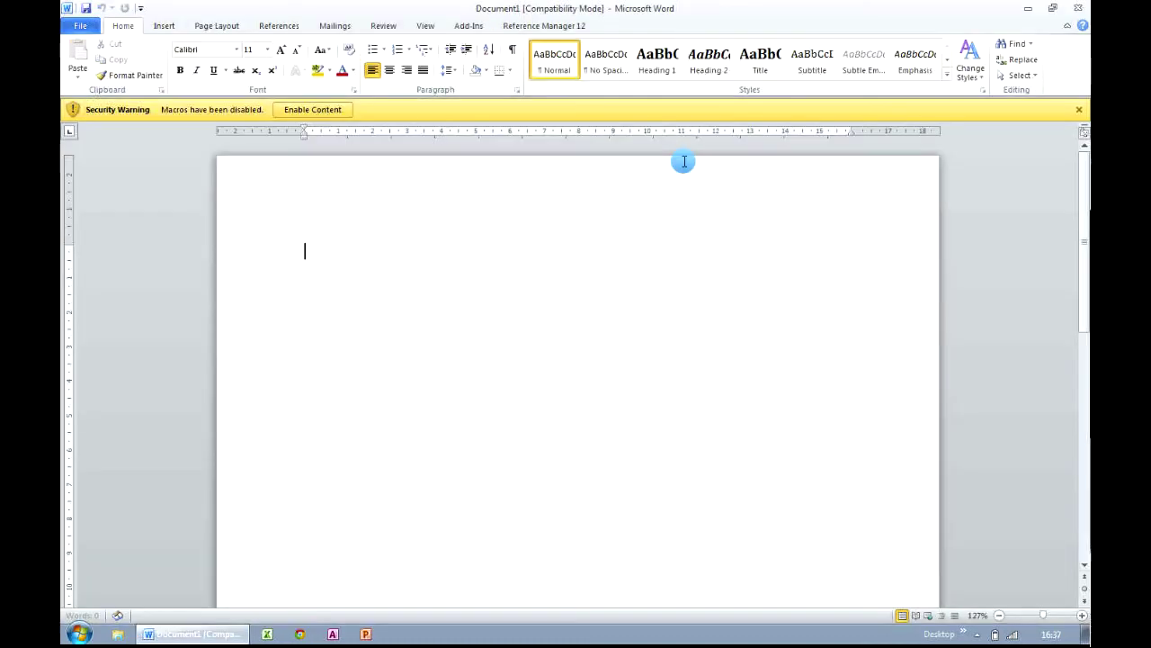
{"action": "left_click", "coordinate": [306, 110]}
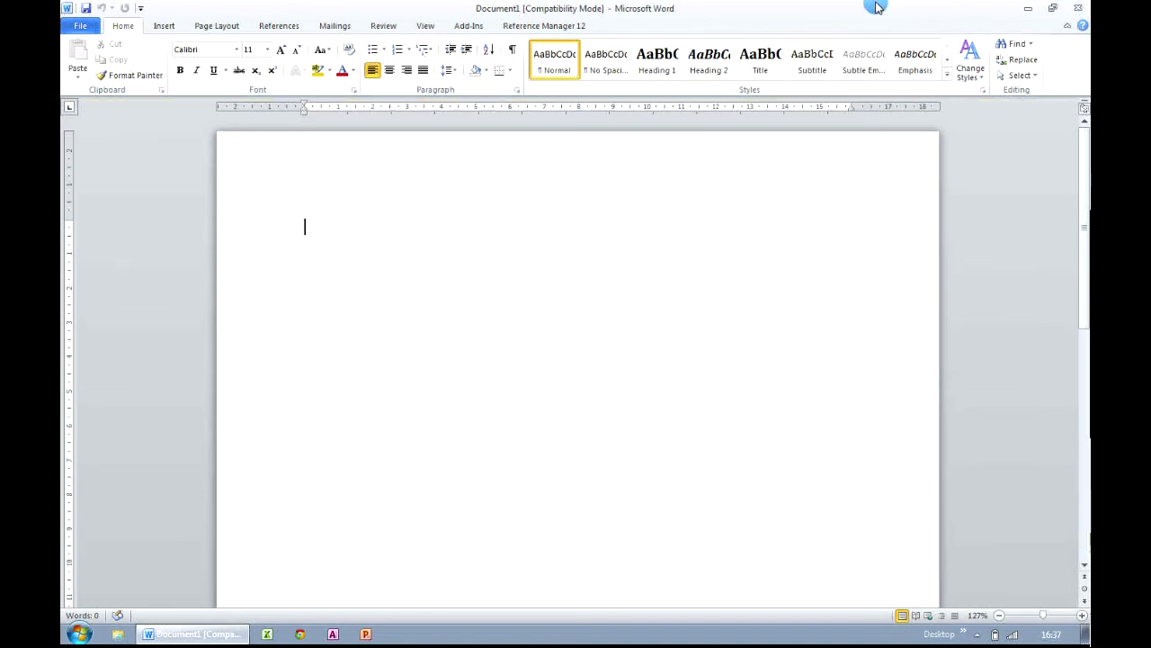
{"action": "left_click_drag", "start_coordinate": [877, 7], "coordinate": [1082, 56]}
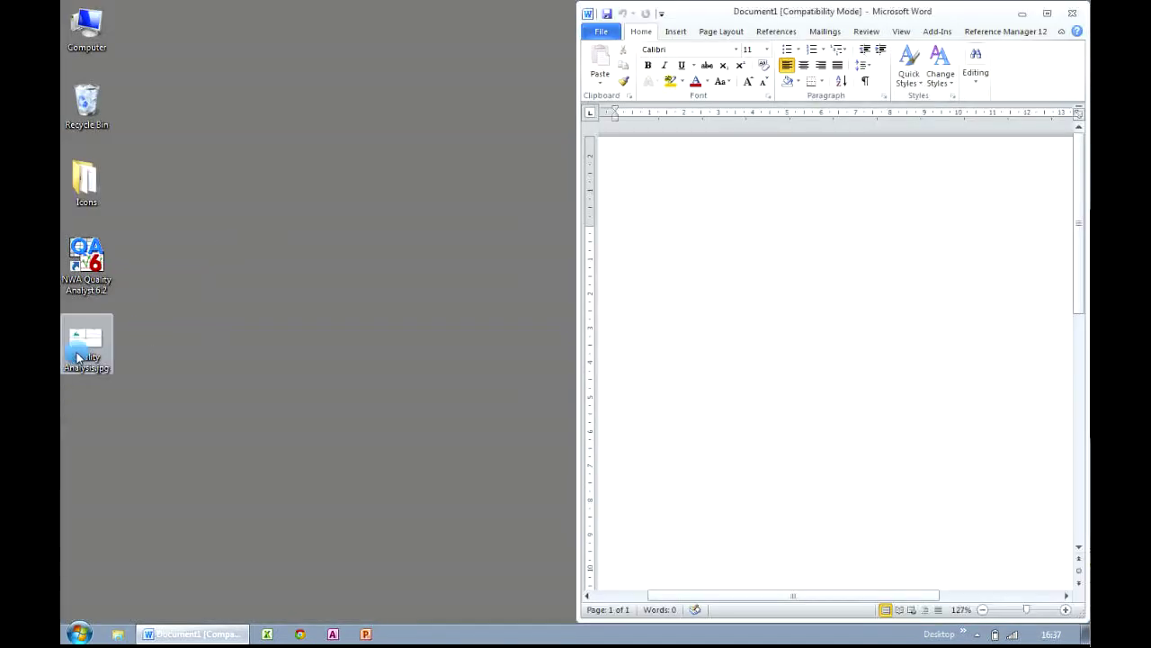
{"action": "left_click_drag", "start_coordinate": [77, 358], "coordinate": [756, 315]}
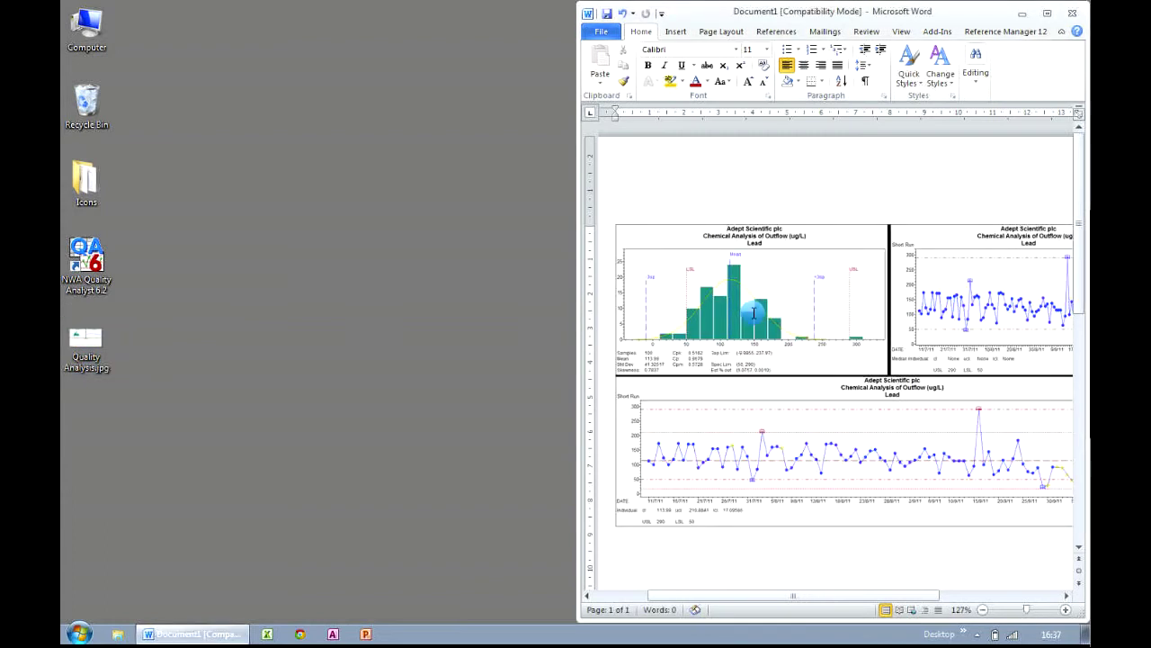
Maximize Word again, then close it without saving Document1.
{"action": "double_click", "coordinate": [925, 13]}
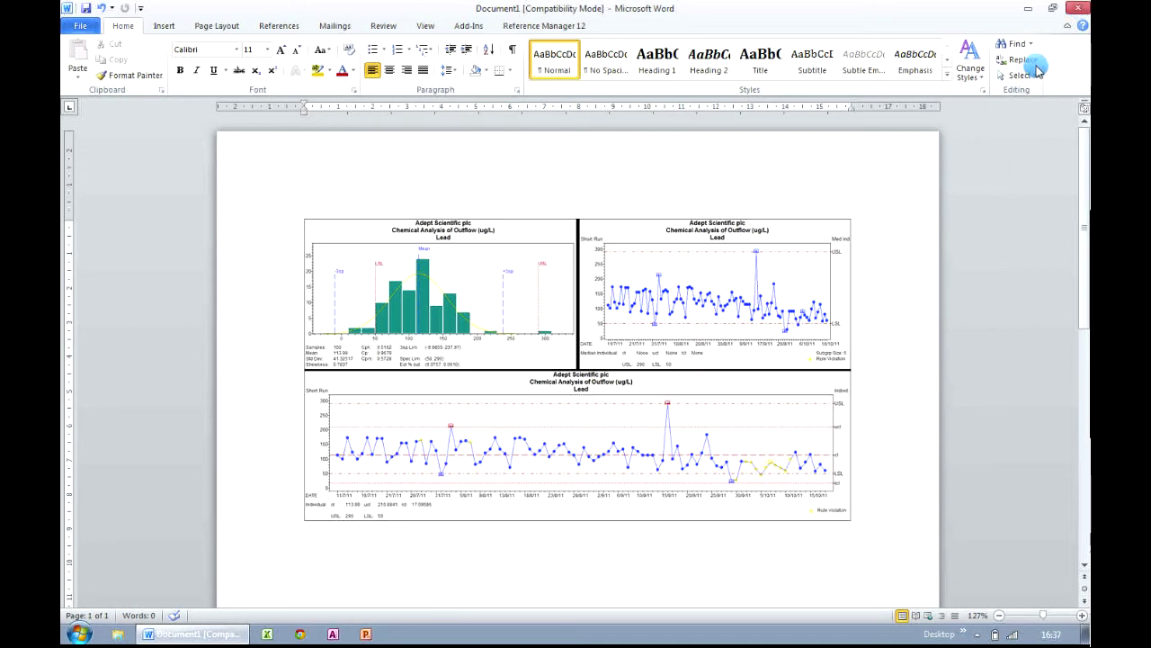
{"action": "left_click", "coordinate": [1078, 8]}
{"action": "left_click", "coordinate": [593, 335]}
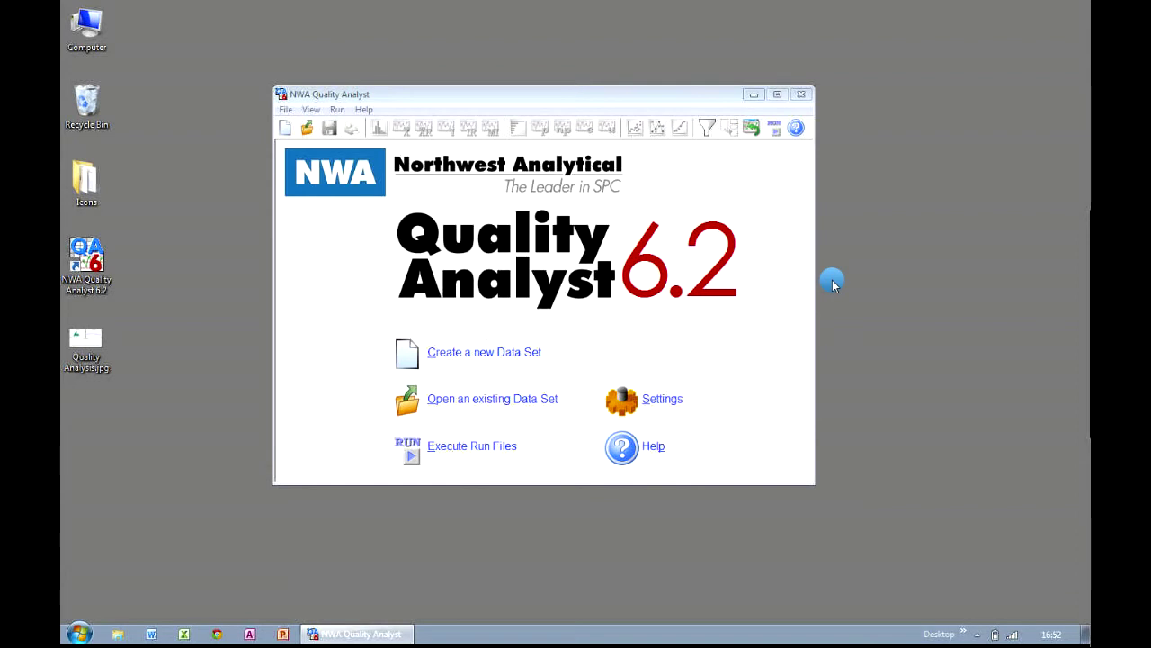
Reopen ELEMENTS.DAT, draw an individuals chart of the PB (Lead) column, then close it.
{"action": "left_click", "coordinate": [285, 110]}
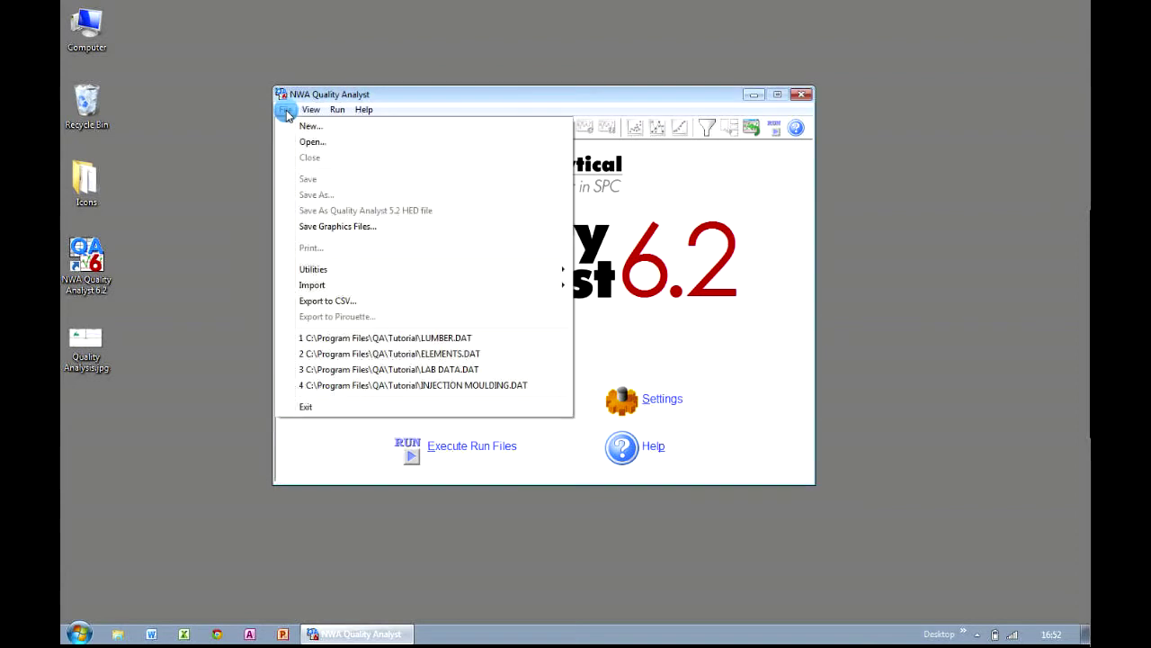
{"action": "left_click", "coordinate": [280, 358]}
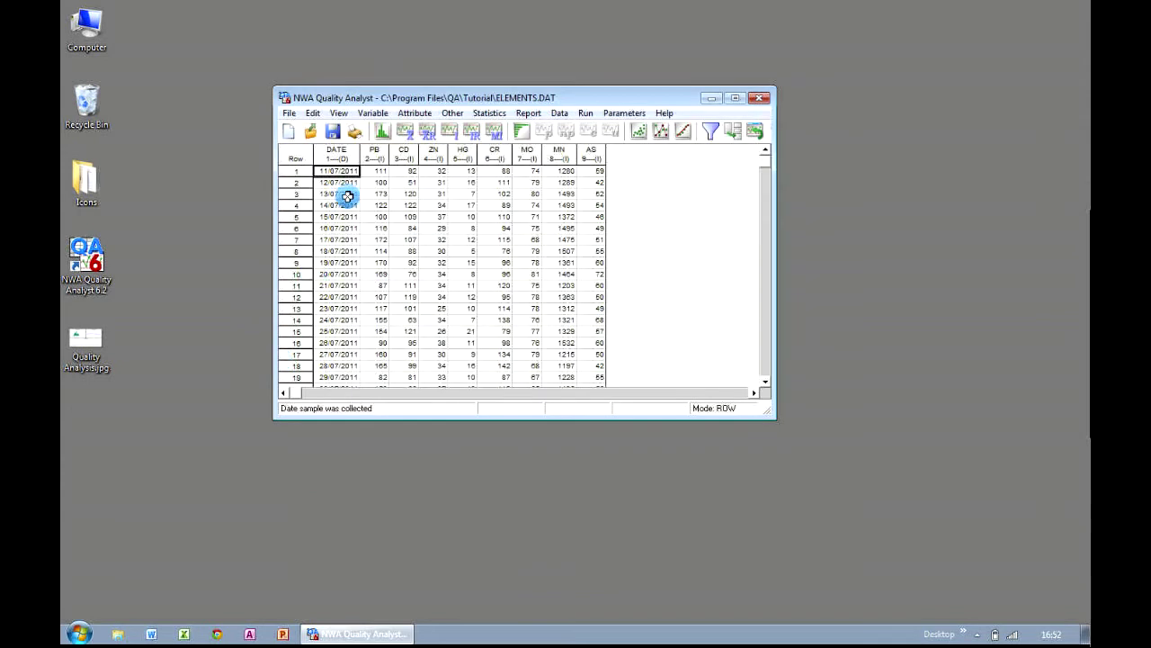
{"action": "left_click", "coordinate": [370, 156]}
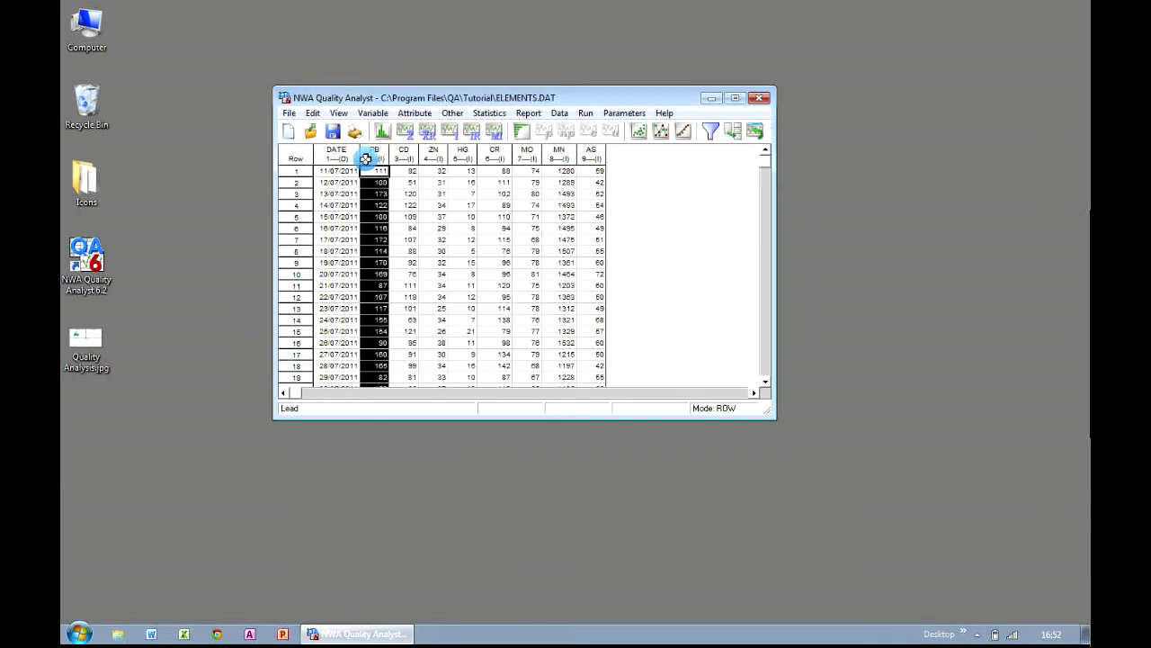
{"action": "left_click", "coordinate": [449, 132]}
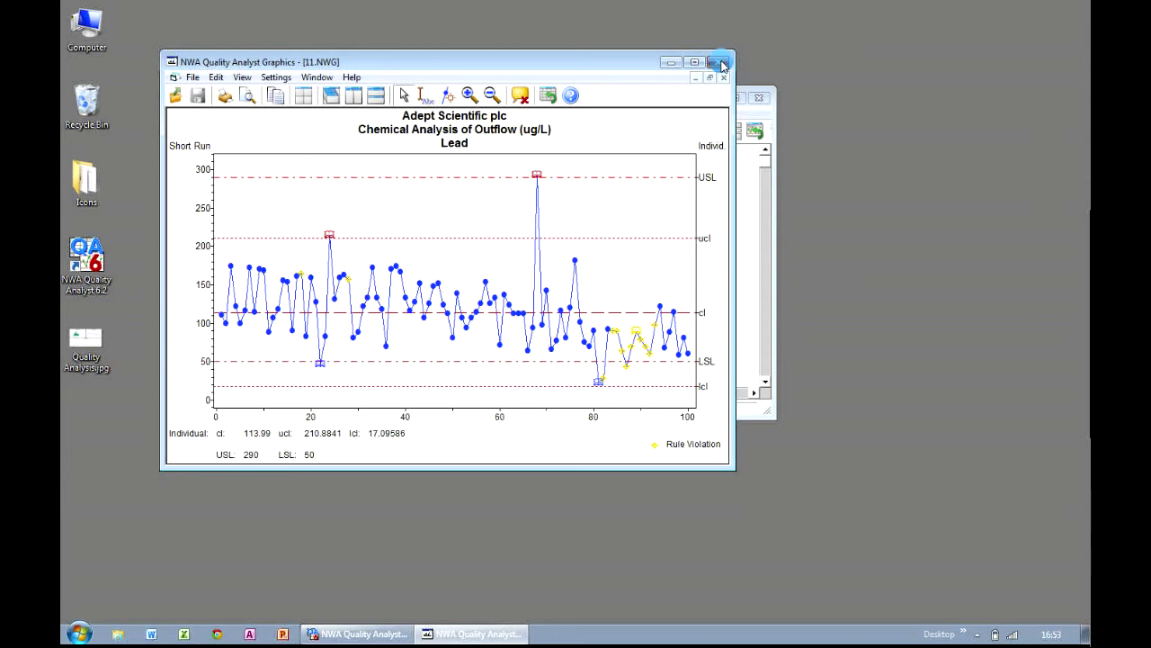
{"action": "left_click", "coordinate": [720, 62]}
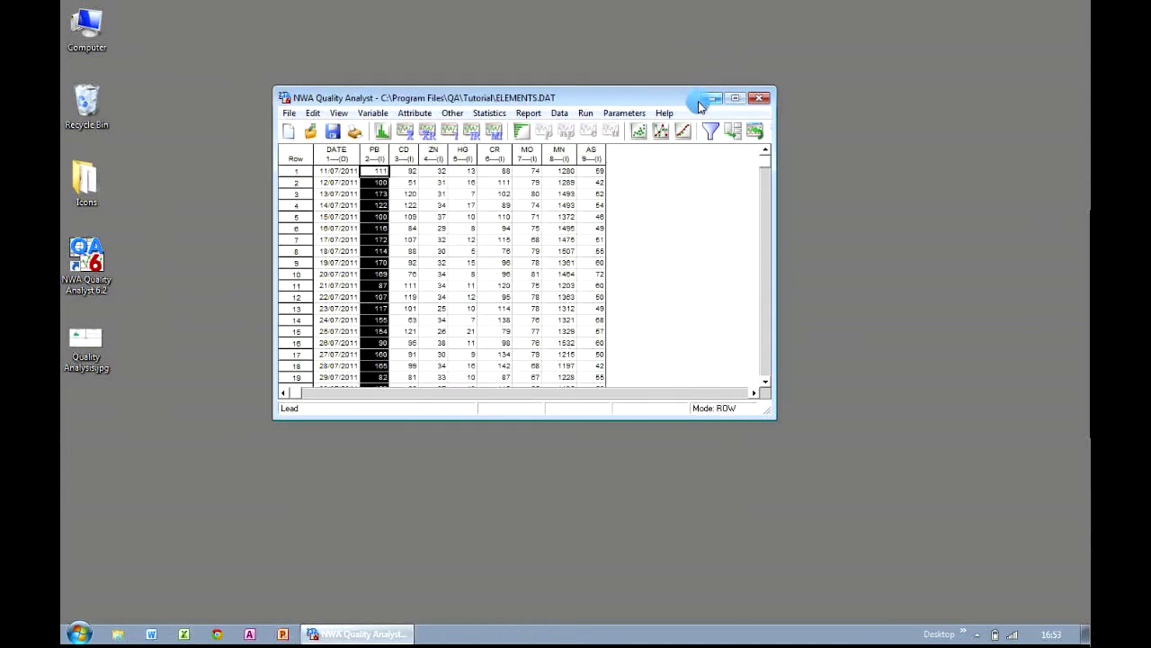
Add DATE as the x-axis description variable in the File parameters.
{"action": "left_click", "coordinate": [641, 115]}
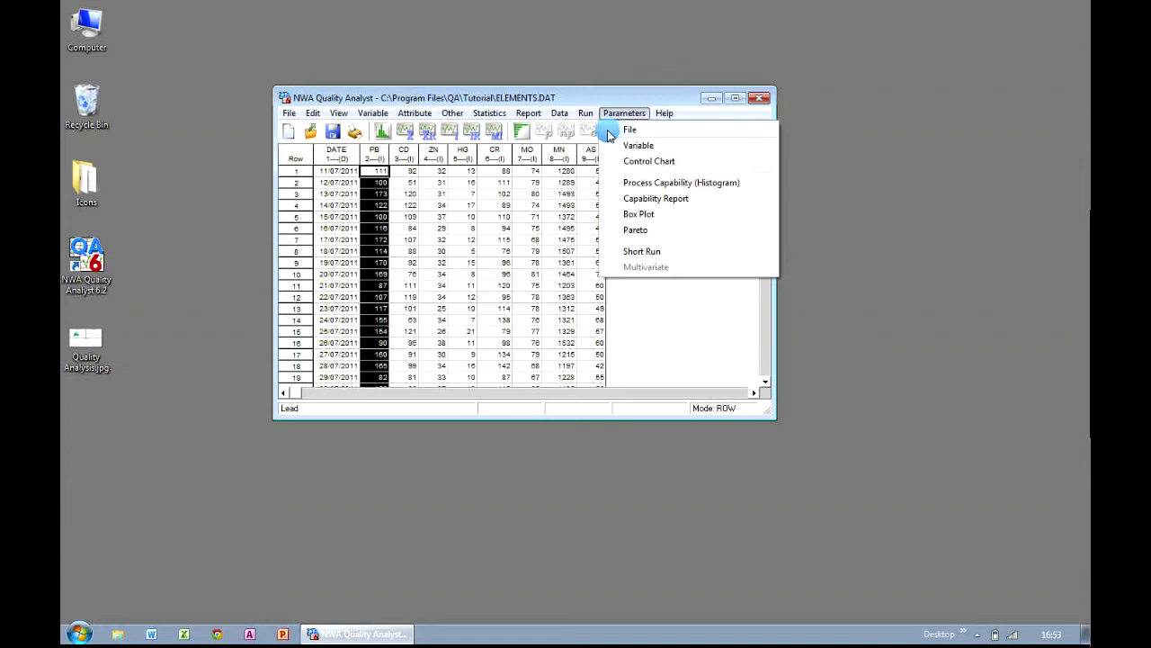
{"action": "left_click", "coordinate": [610, 131]}
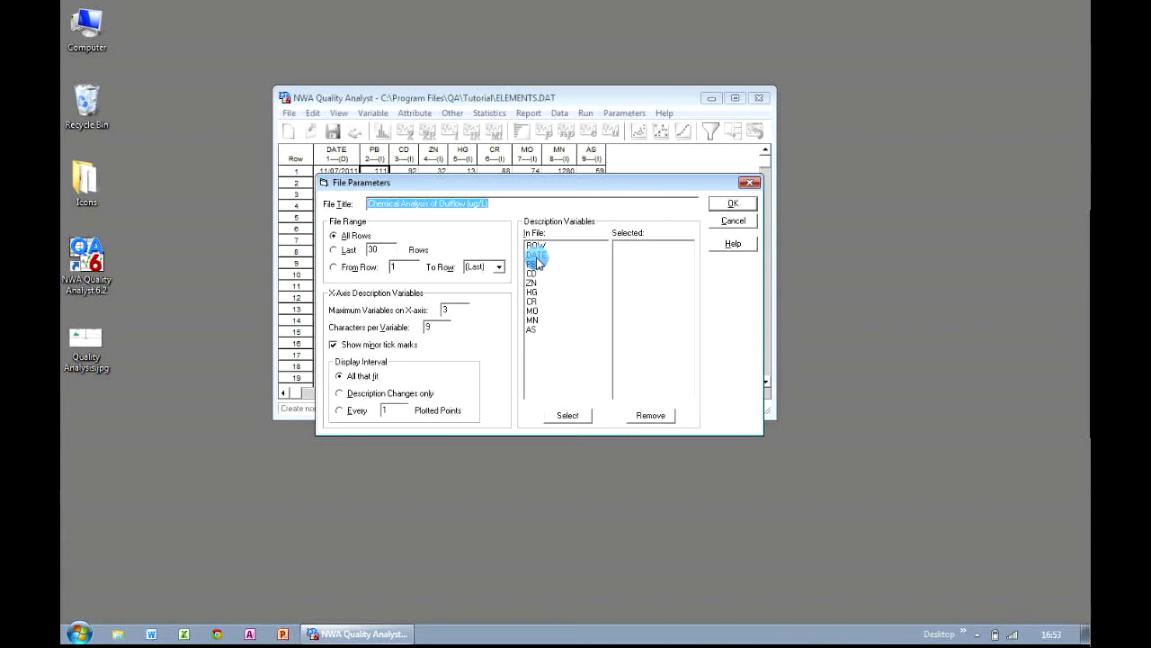
{"action": "left_click", "coordinate": [541, 256]}
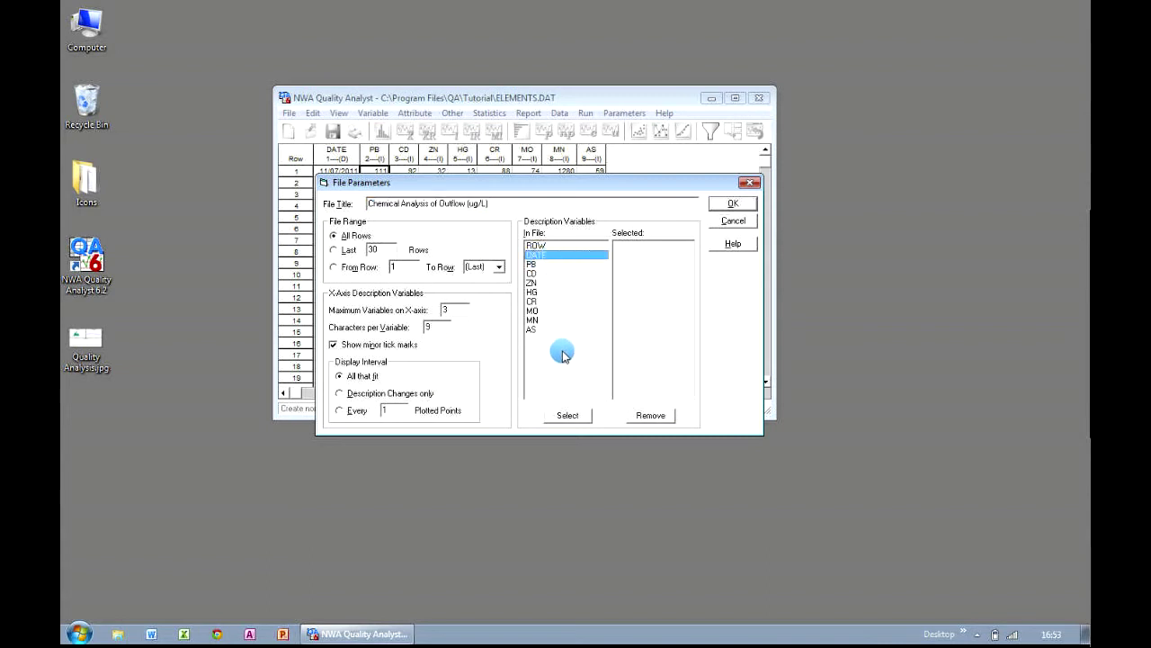
{"action": "left_click", "coordinate": [581, 419]}
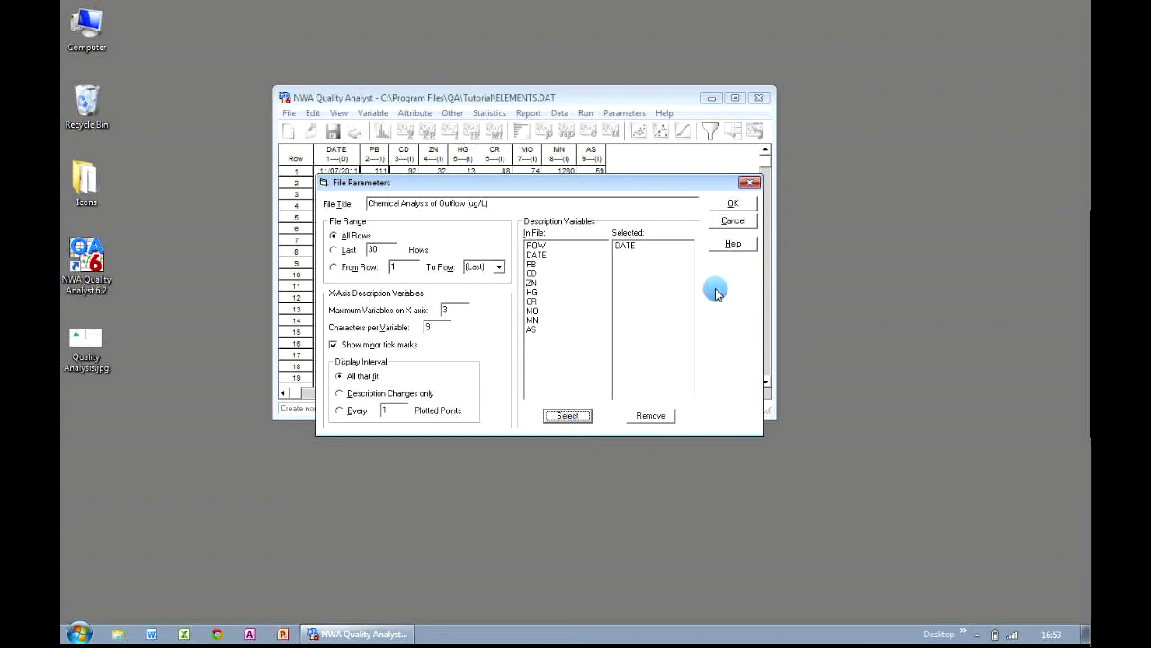
{"action": "left_click", "coordinate": [752, 206]}
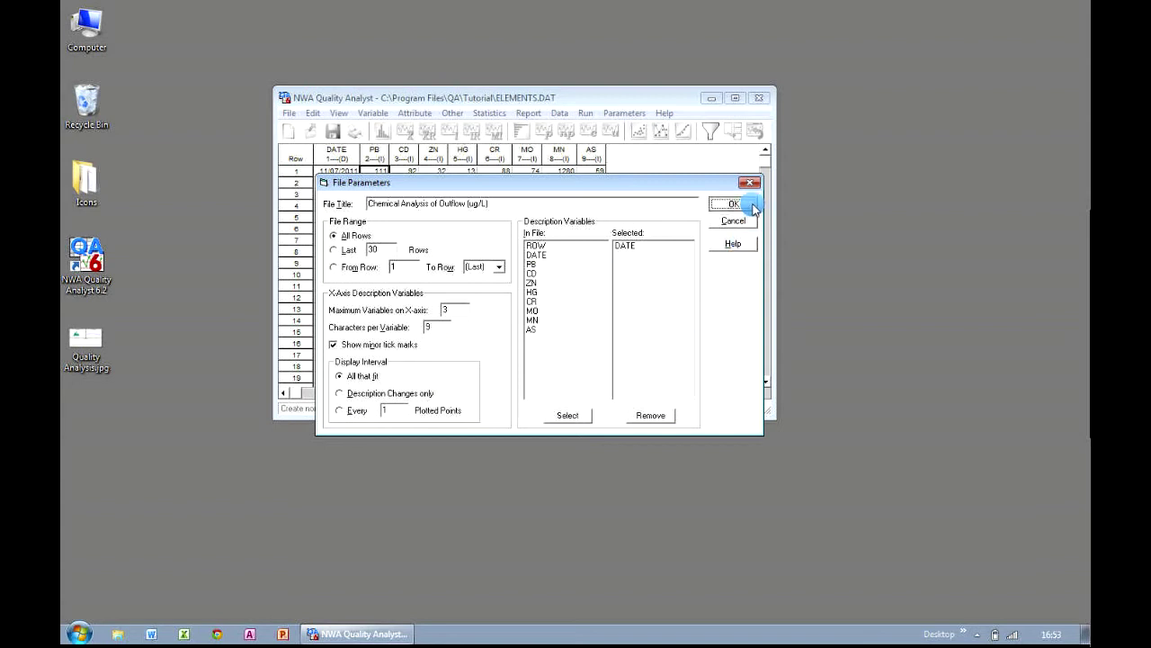
Draw the DATE-labelled Lead individuals chart, zoom into 11/9–17/9, then close it.
{"action": "left_click", "coordinate": [460, 139]}
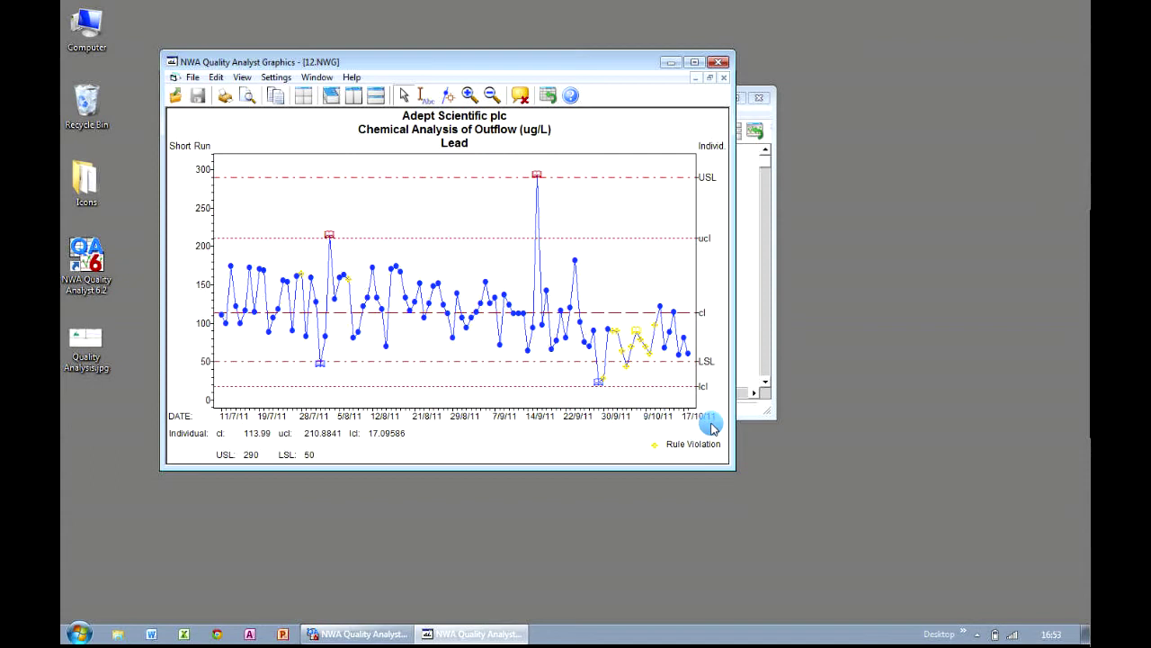
{"action": "left_click", "coordinate": [469, 94]}
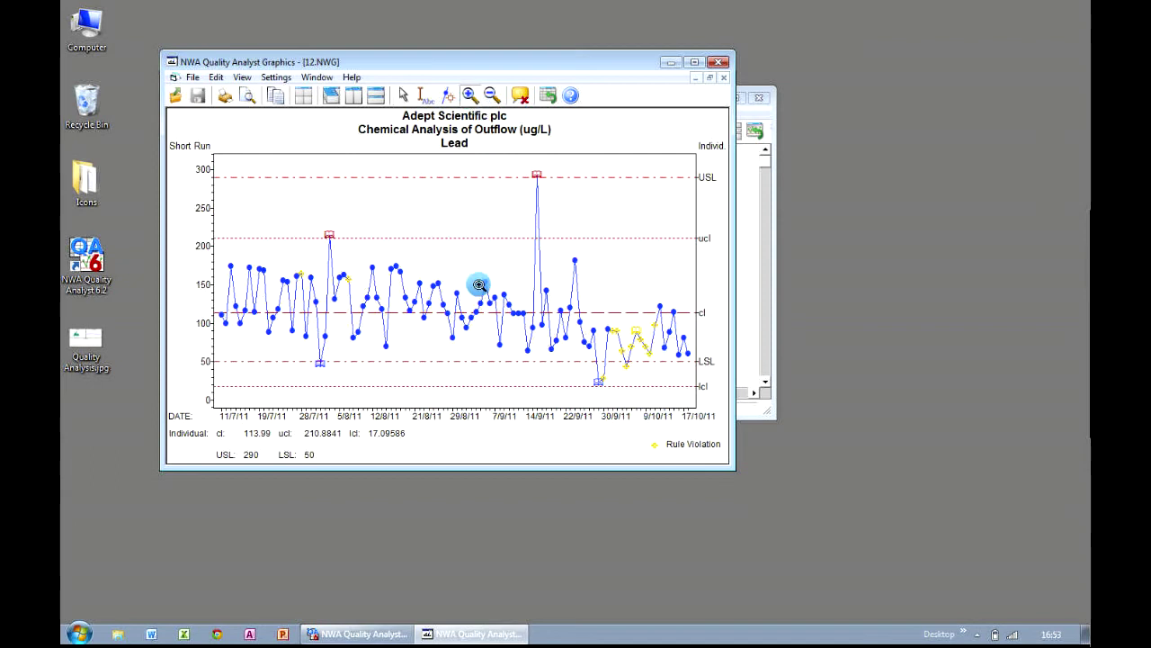
{"action": "left_click_drag", "start_coordinate": [474, 285], "coordinate": [572, 304]}
{"action": "left_click_drag", "start_coordinate": [403, 326], "coordinate": [566, 338]}
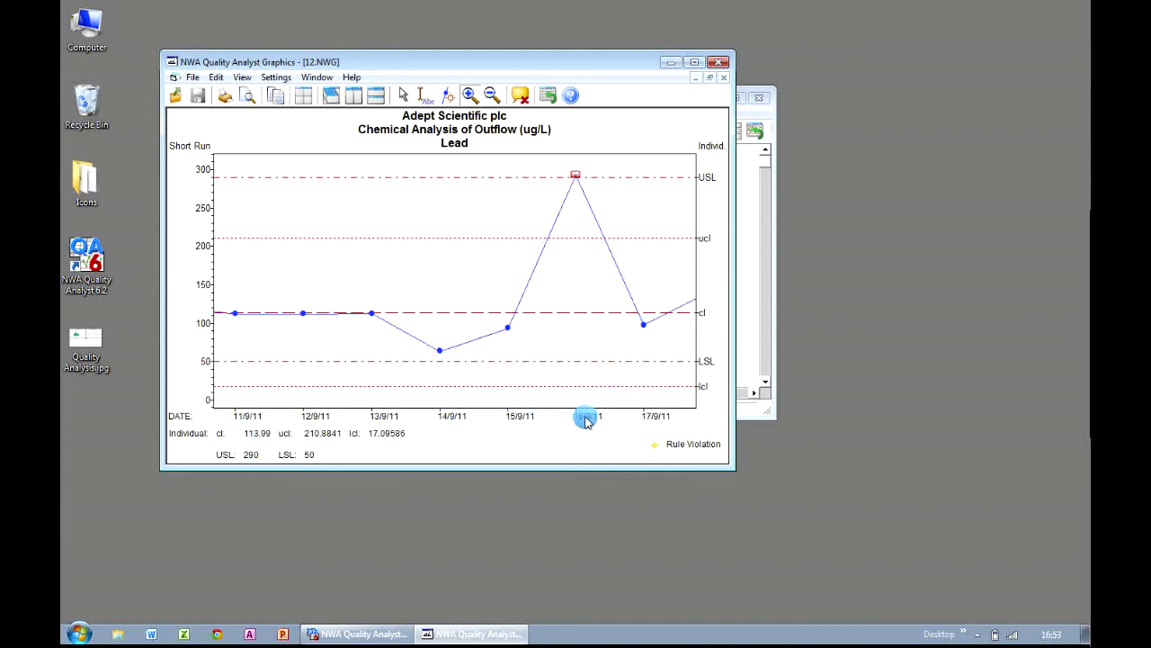
{"action": "left_click", "coordinate": [724, 65]}
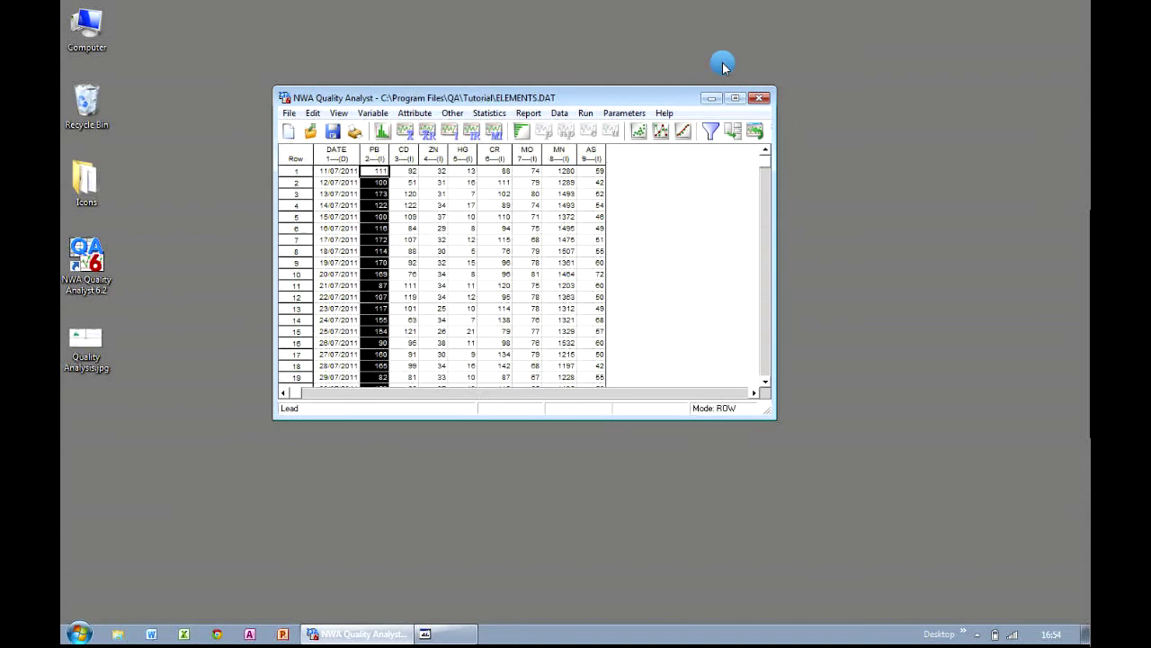
Save and close ELEMENTS.DAT, then open LUMBER.DAT from the recent files.
{"action": "left_click", "coordinate": [289, 112]}
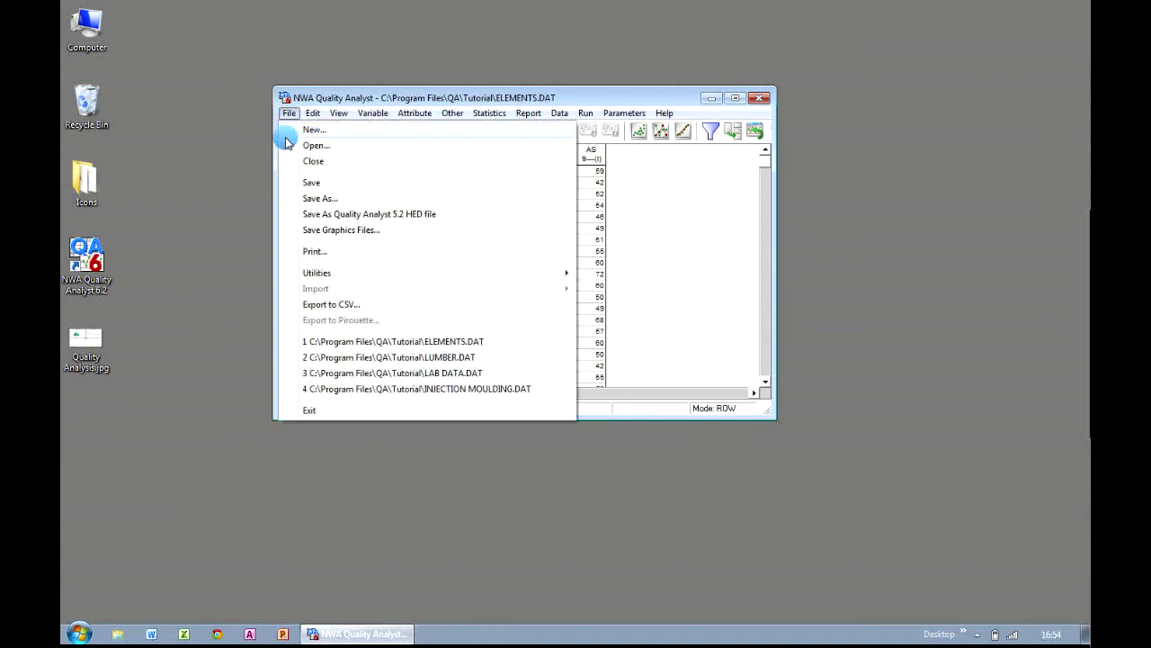
{"action": "left_click", "coordinate": [286, 165]}
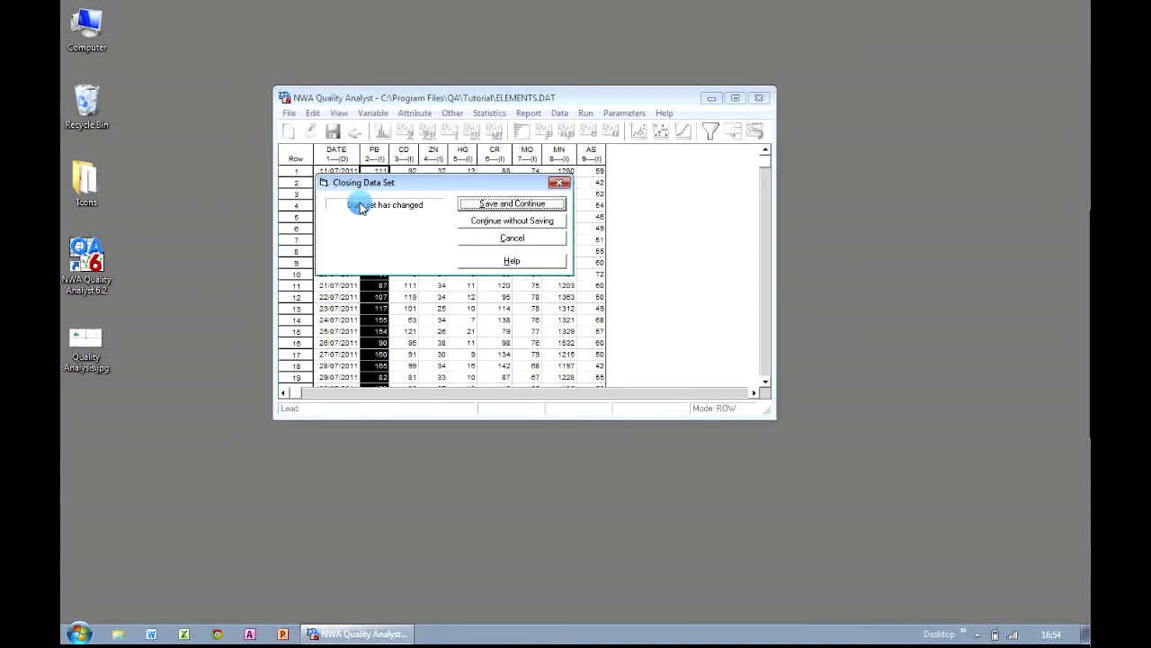
{"action": "left_click", "coordinate": [490, 206]}
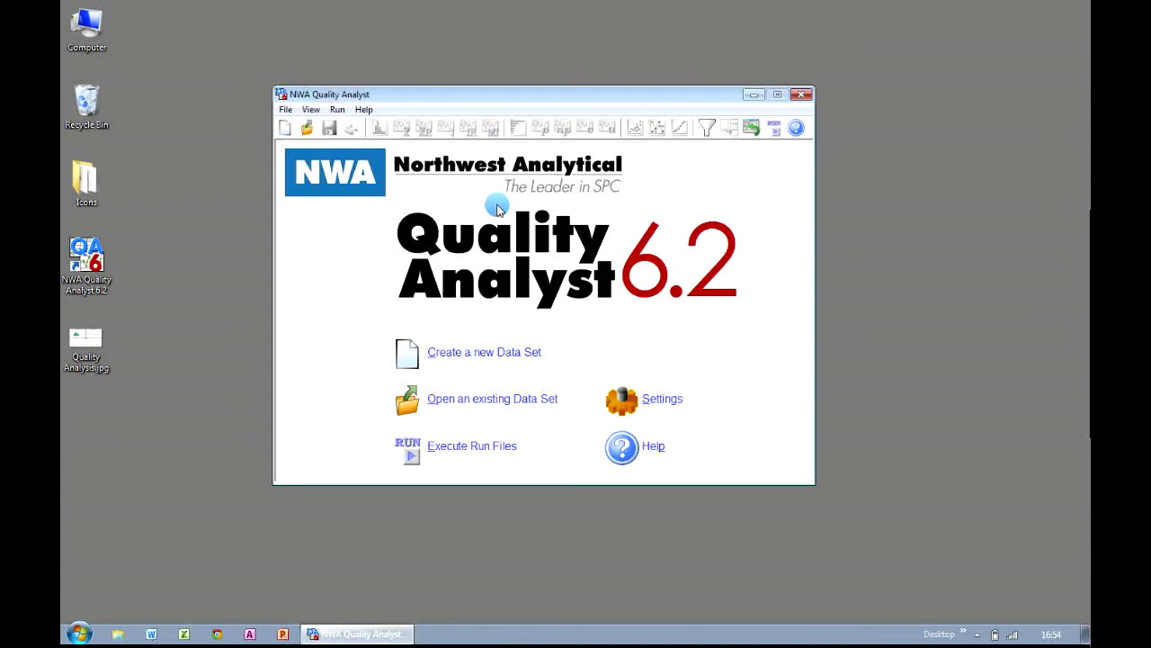
{"action": "left_click", "coordinate": [285, 110]}
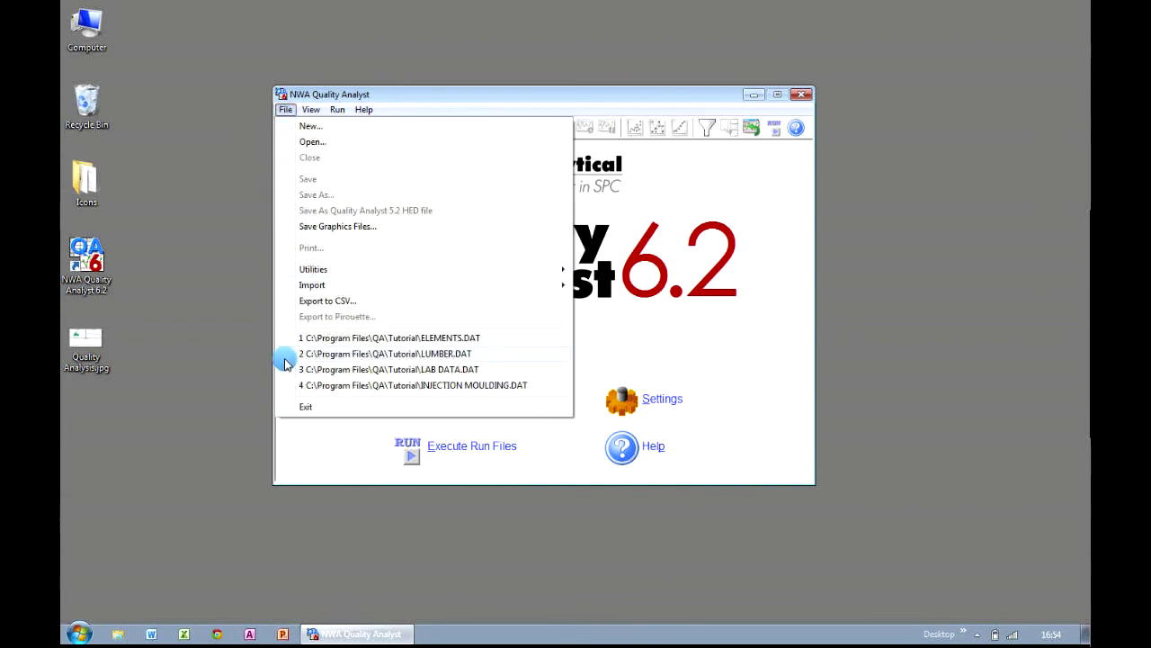
{"action": "left_click", "coordinate": [285, 357]}
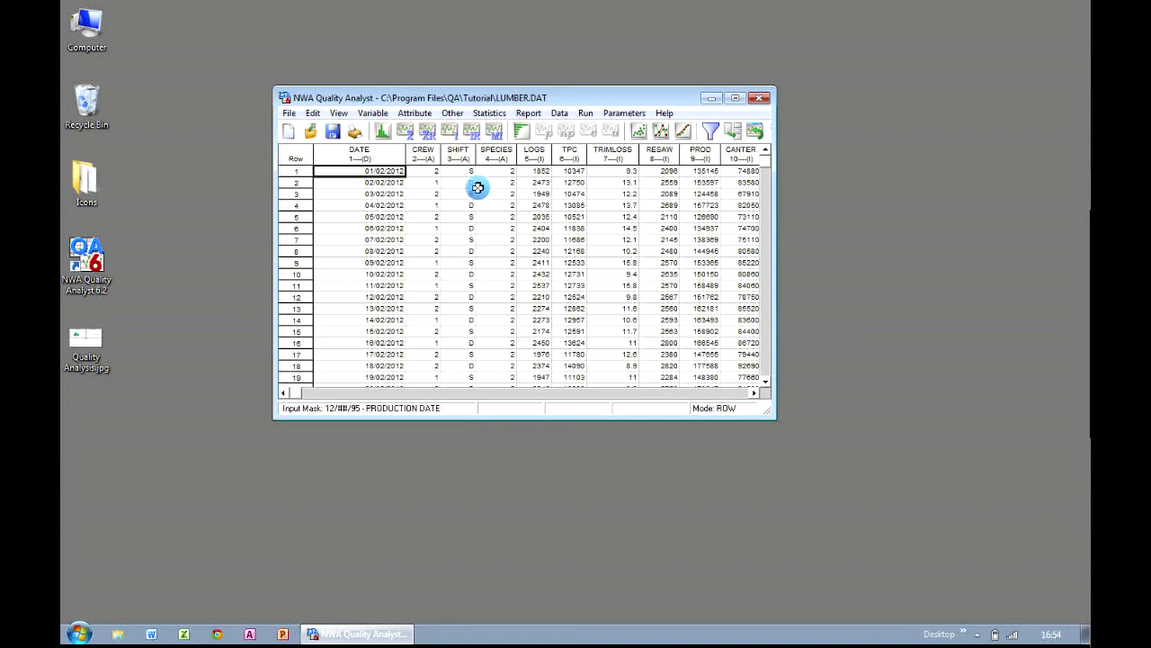
Draw an individuals chart of LOGS and zoom it to 2/4/12 through 27/4/12.
{"action": "left_click", "coordinate": [450, 132]}
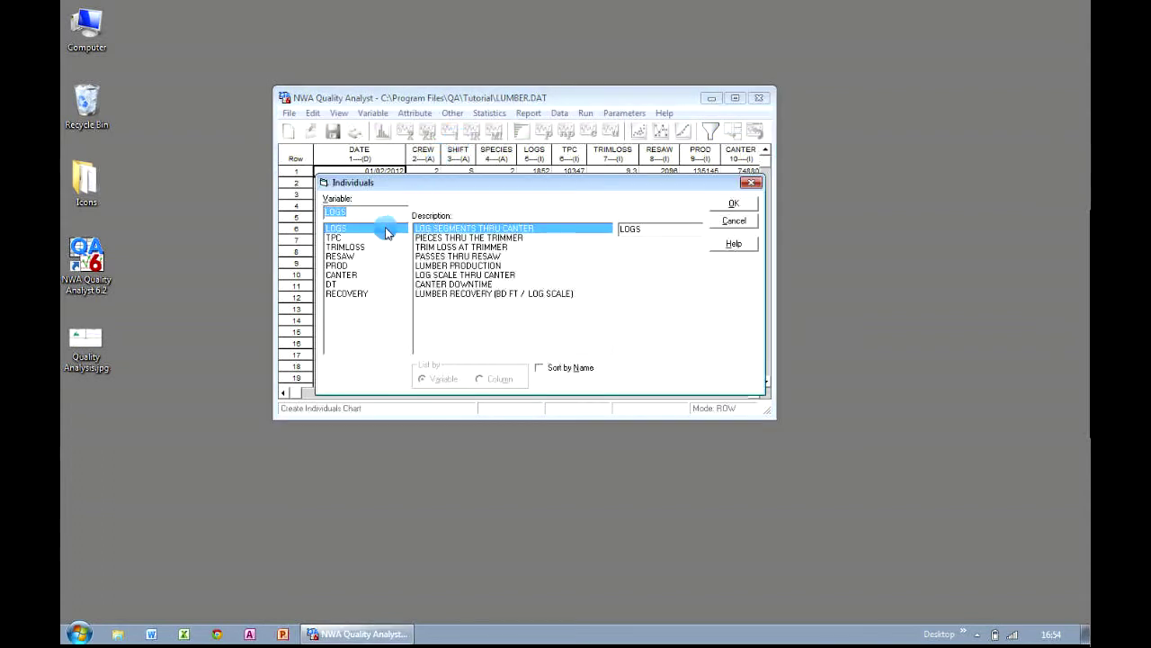
{"action": "double_click", "coordinate": [387, 232]}
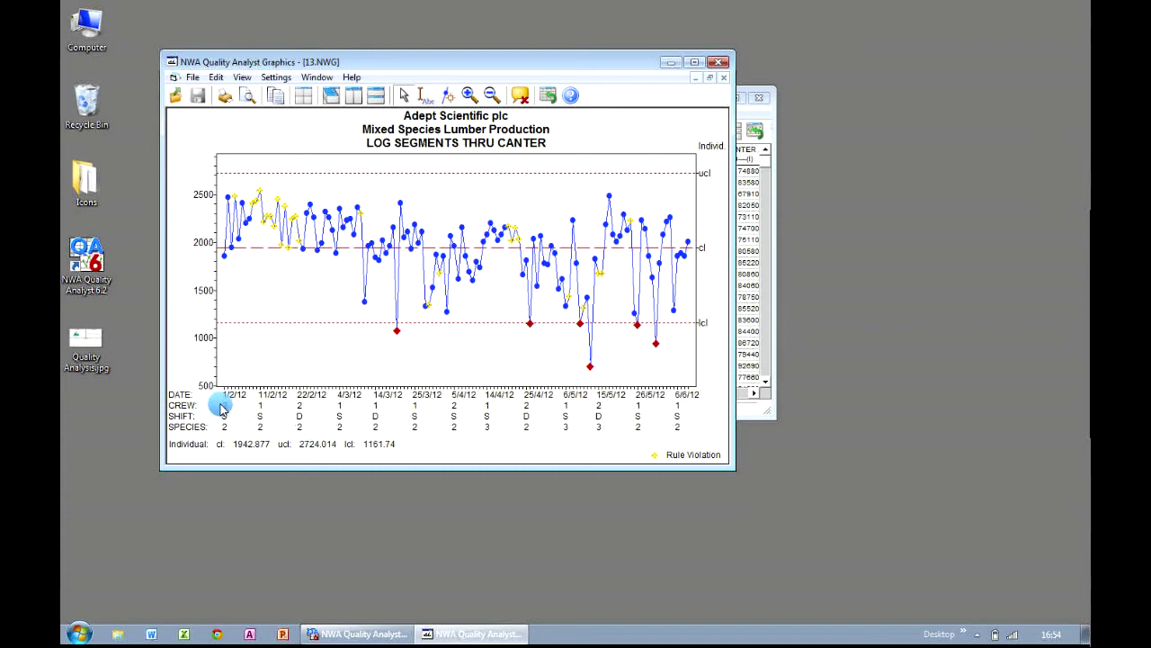
{"action": "left_click", "coordinate": [465, 96]}
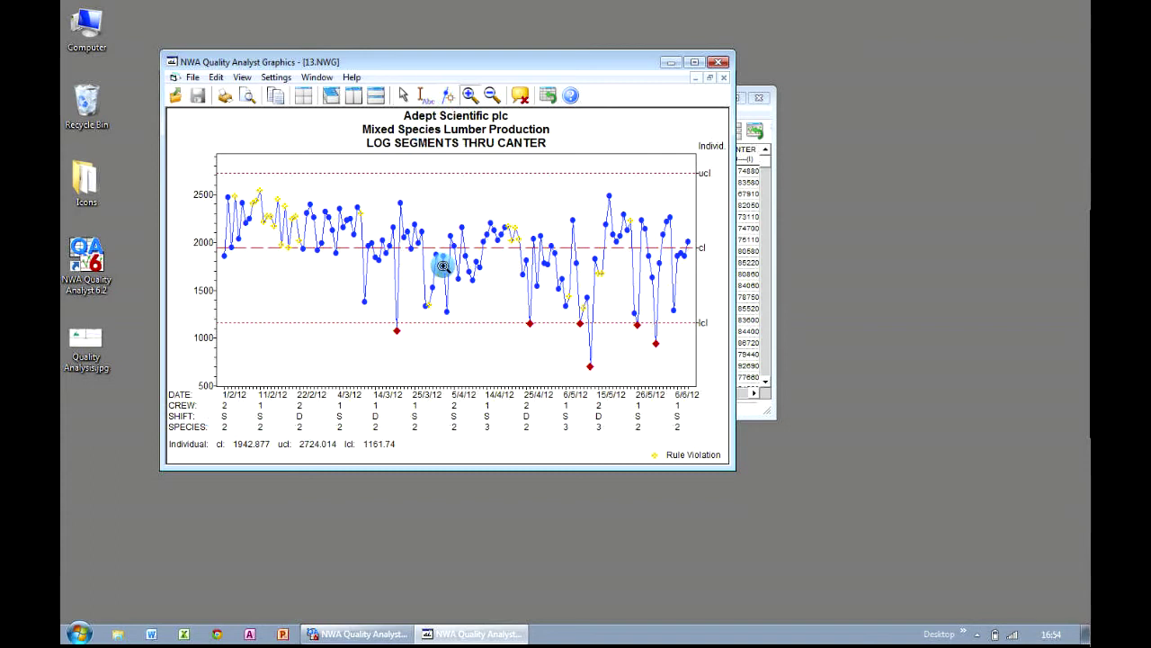
{"action": "left_click_drag", "start_coordinate": [441, 257], "coordinate": [534, 278]}
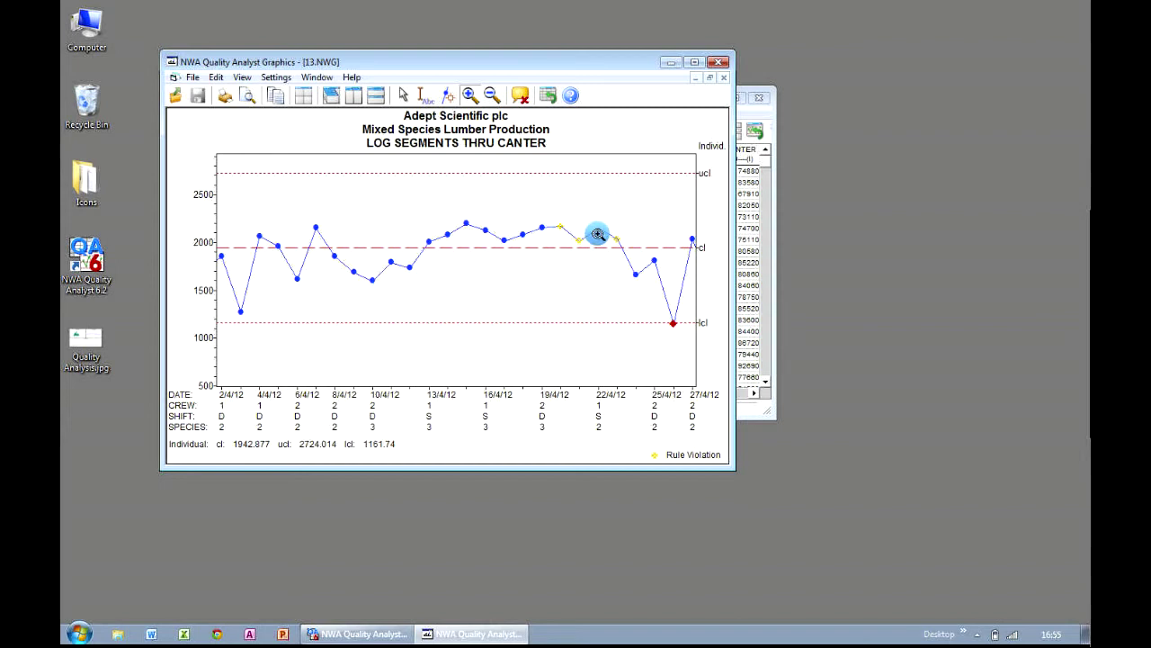
Close the chart and open the File parameters, reviewing the chosen SHIFT and SPECIES description variables.
{"action": "left_click", "coordinate": [723, 64]}
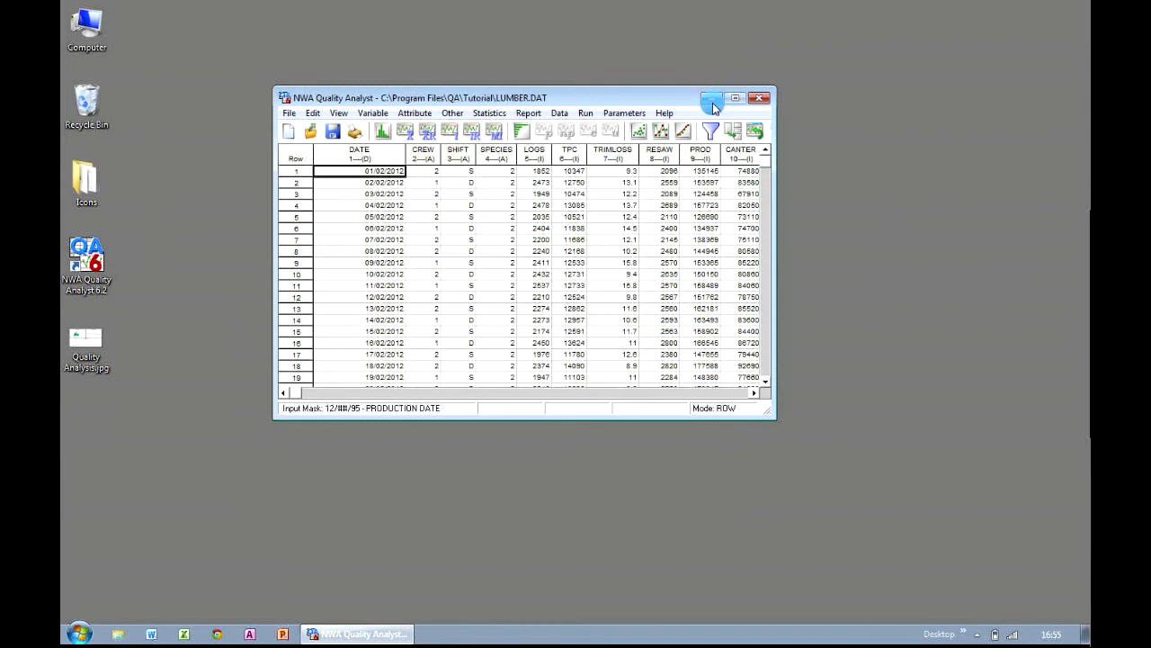
{"action": "left_click", "coordinate": [626, 112]}
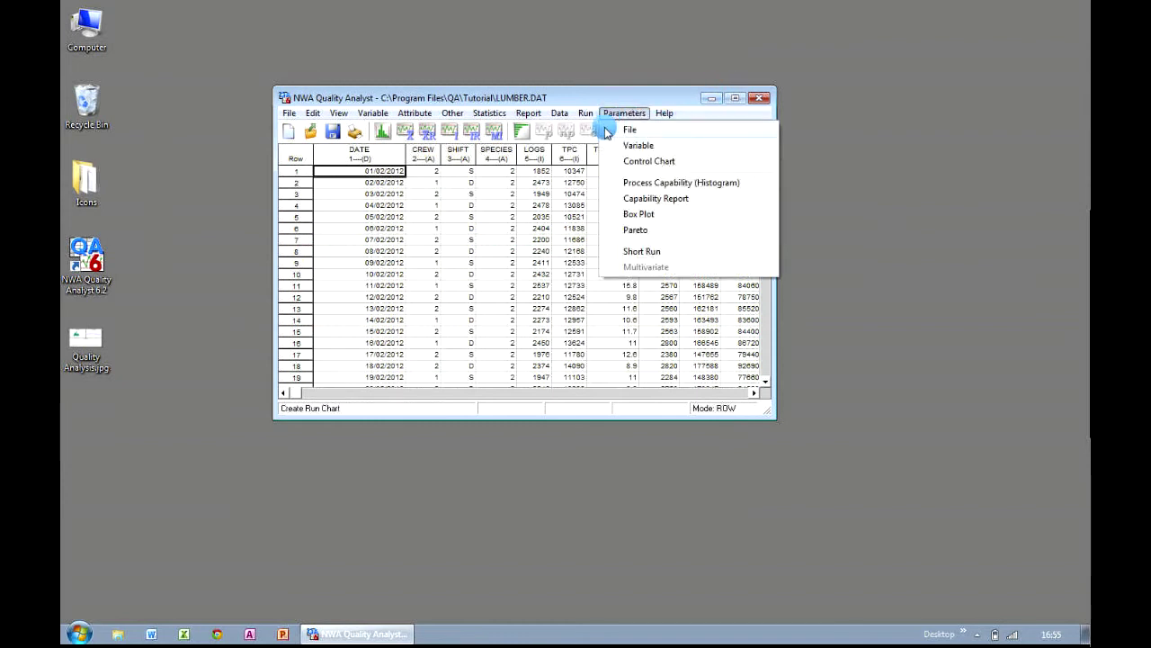
{"action": "left_click", "coordinate": [628, 130]}
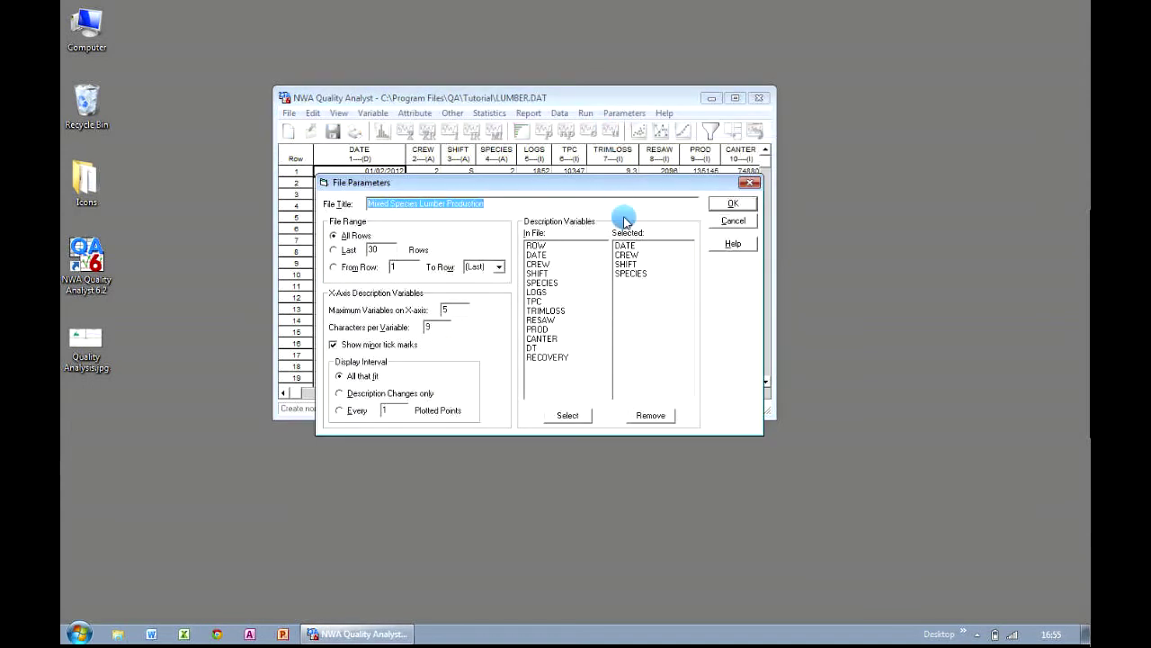
{"action": "left_click", "coordinate": [634, 265]}
{"action": "left_click", "coordinate": [635, 273]}
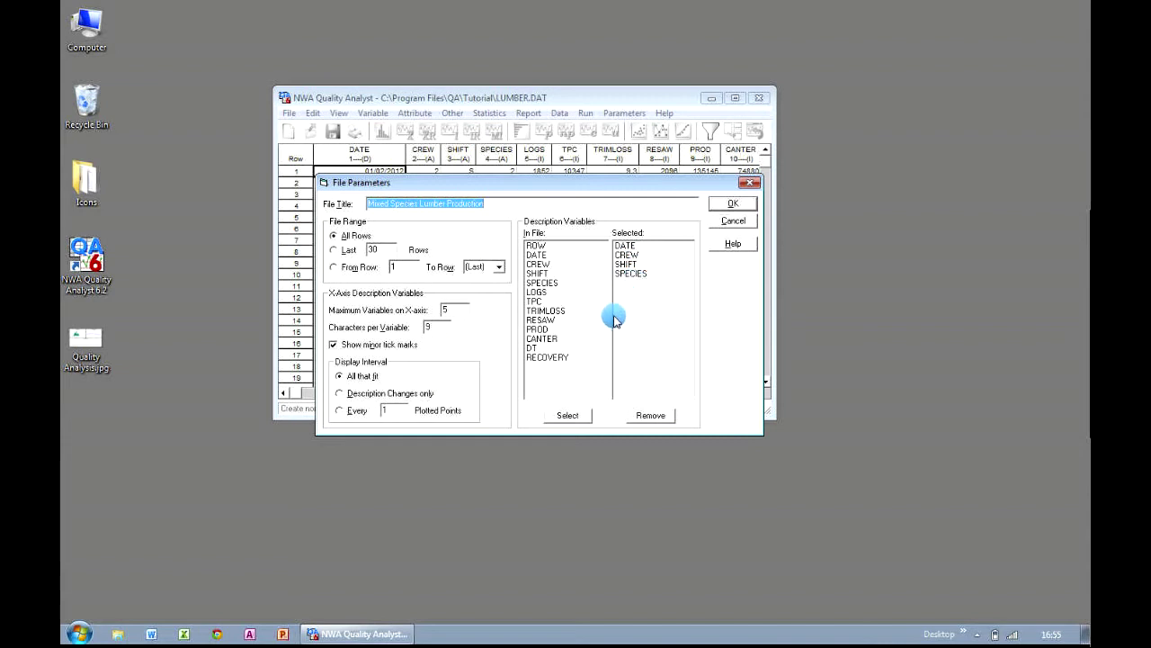
{"action": "left_click", "coordinate": [628, 267]}
{"action": "left_click", "coordinate": [630, 282]}
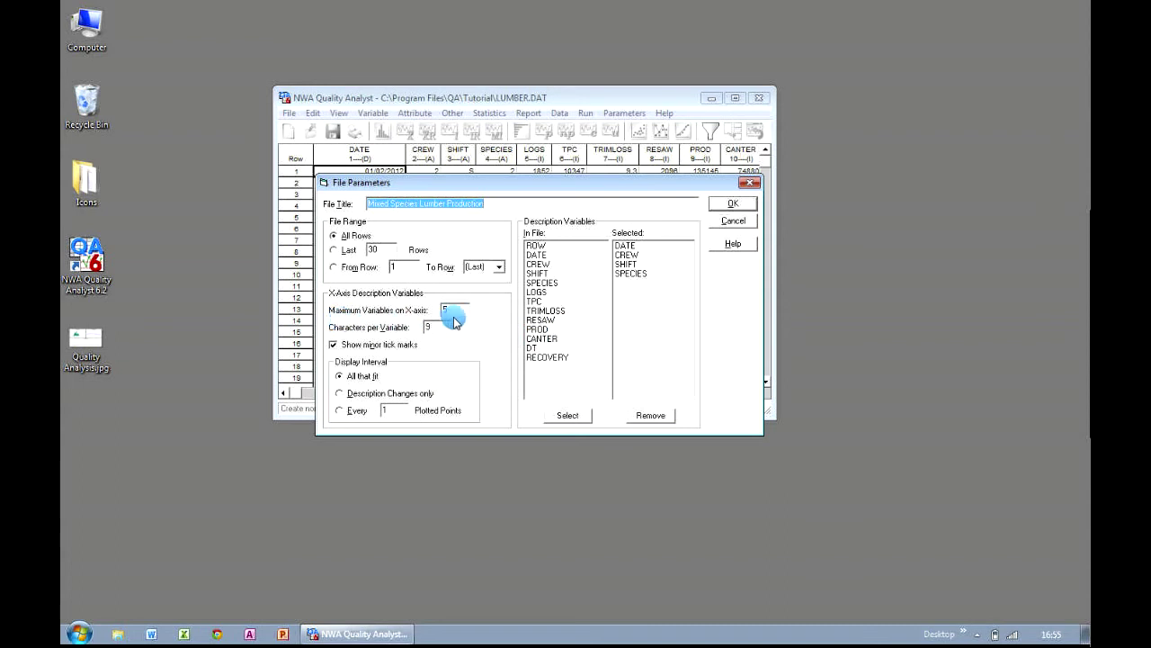
Set Maximum Variables on X-axis to 1 and apply the file parameters.
{"action": "double_click", "coordinate": [459, 311]}
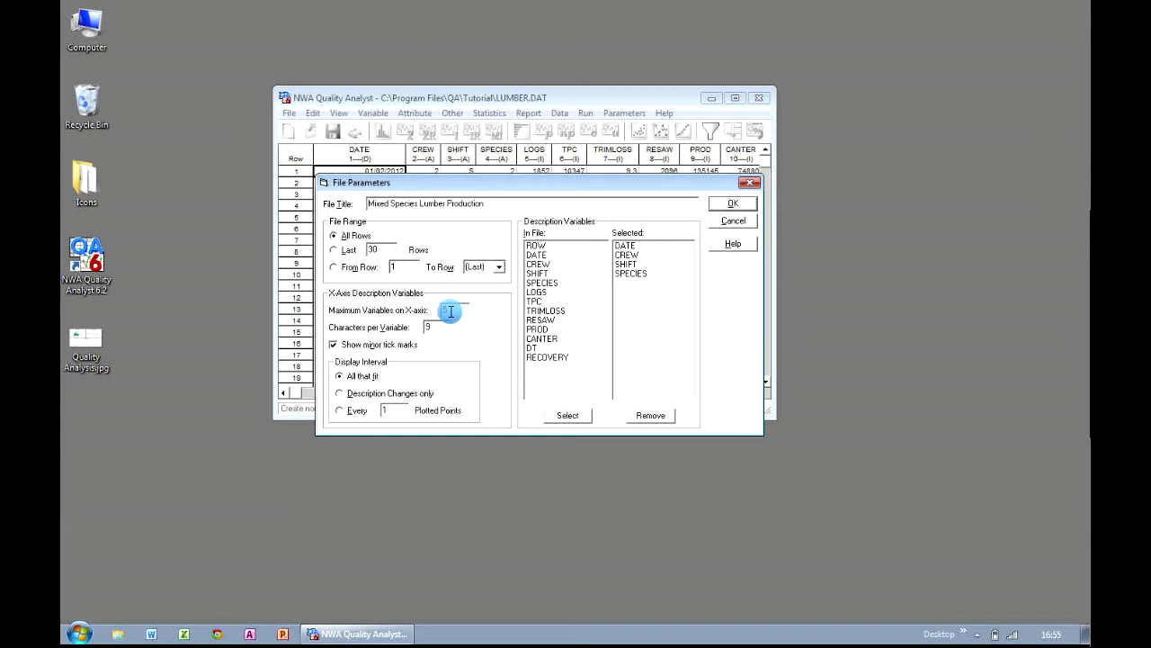
{"action": "type", "text": "1"}
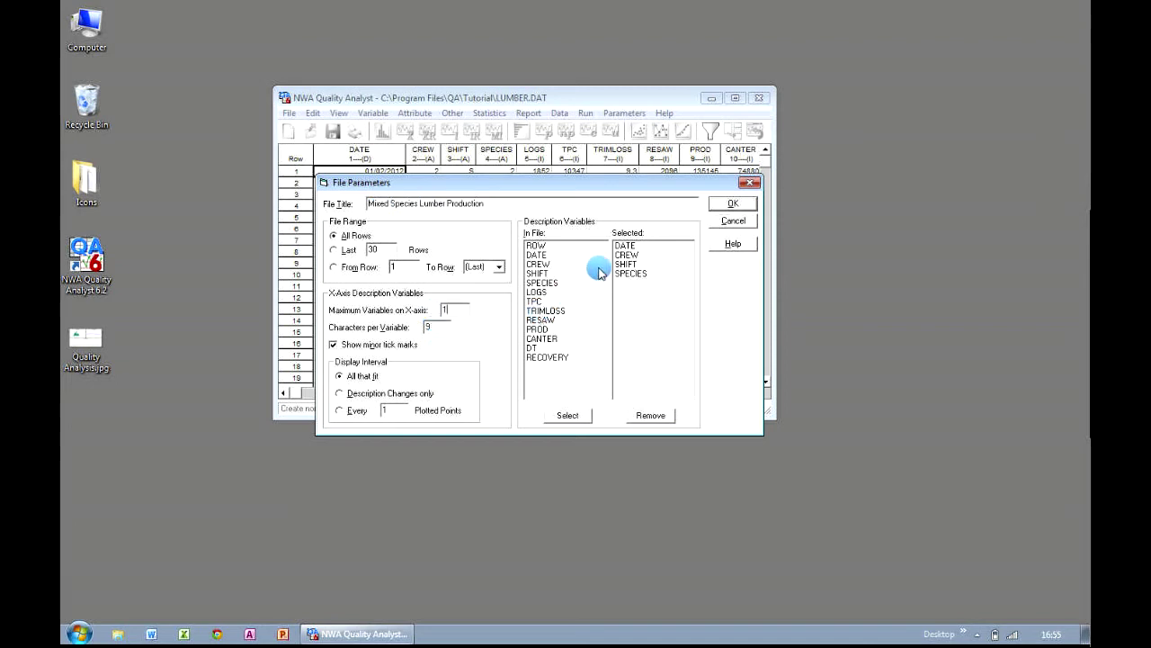
{"action": "left_click_drag", "start_coordinate": [622, 247], "coordinate": [628, 256]}
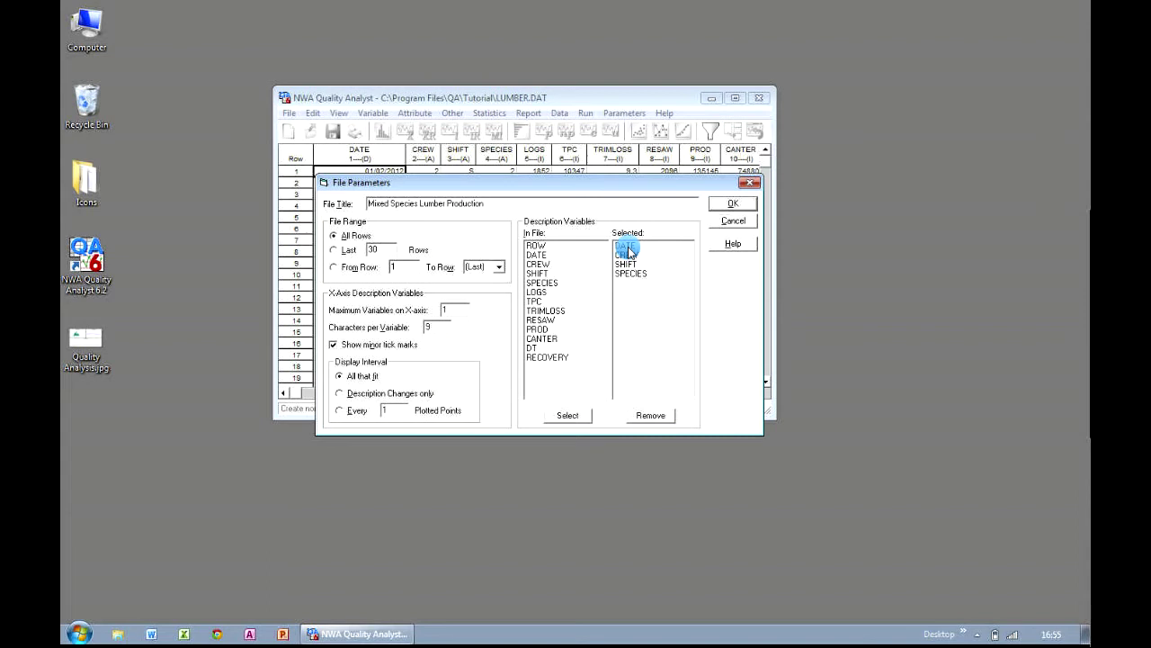
{"action": "left_click_drag", "start_coordinate": [628, 251], "coordinate": [640, 280]}
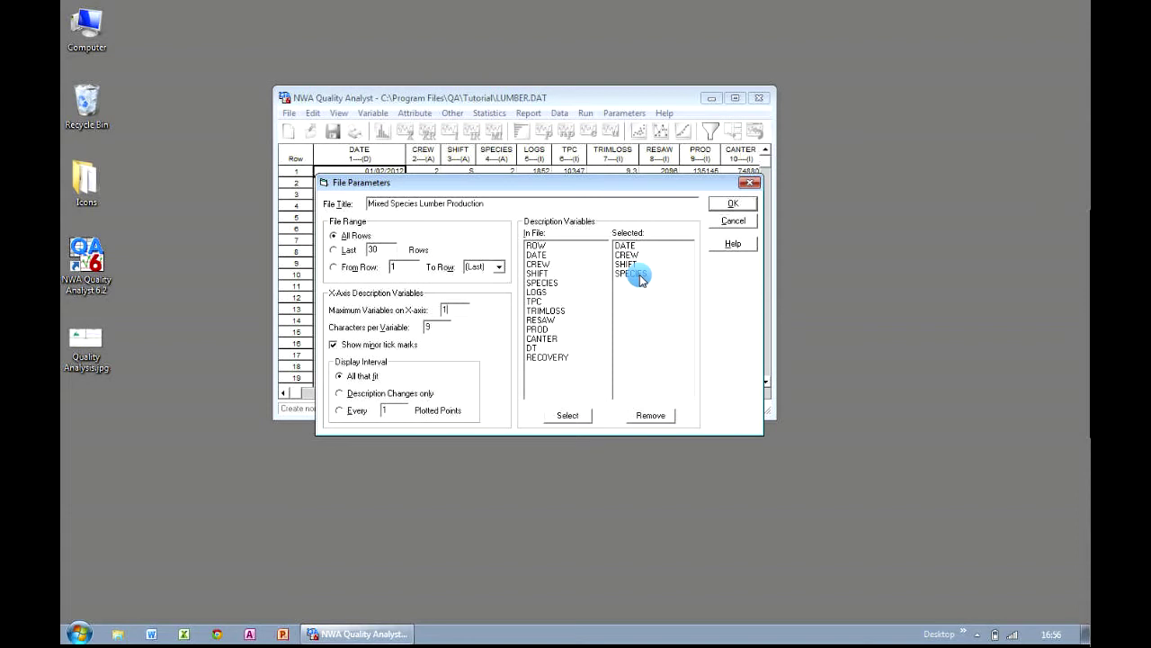
{"action": "key", "text": "Tab"}
{"action": "left_click", "coordinate": [756, 203]}
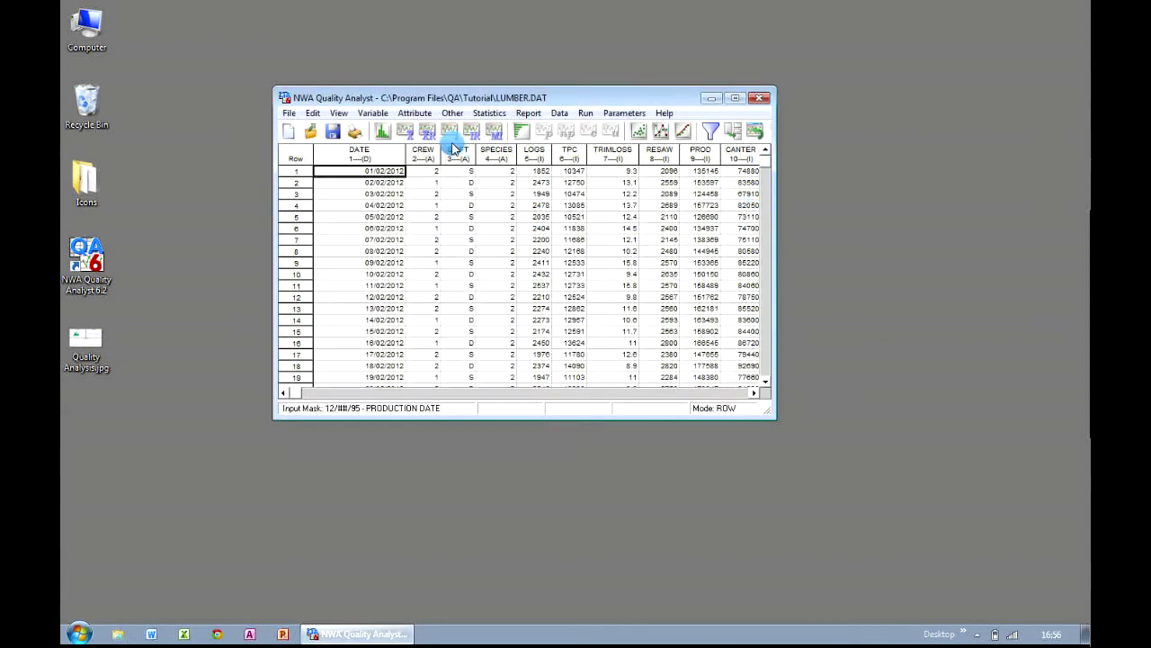
Chart LOGS as a date-labelled individuals chart and inspect its points in the Detail Window.
{"action": "left_click", "coordinate": [534, 154]}
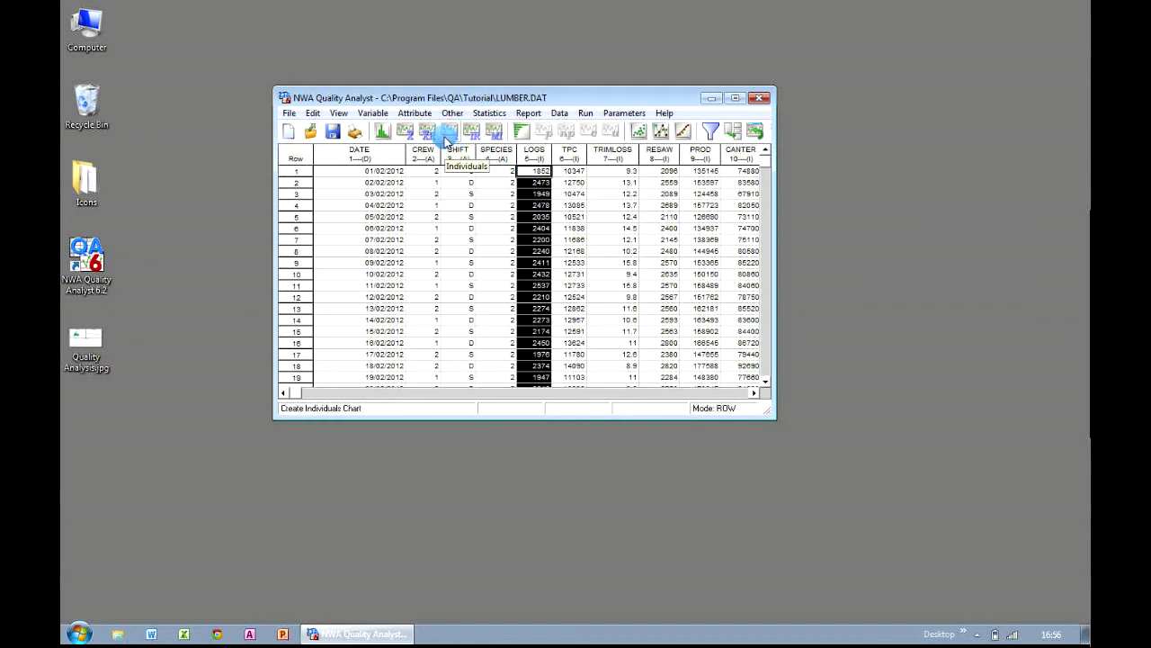
{"action": "left_click", "coordinate": [446, 138]}
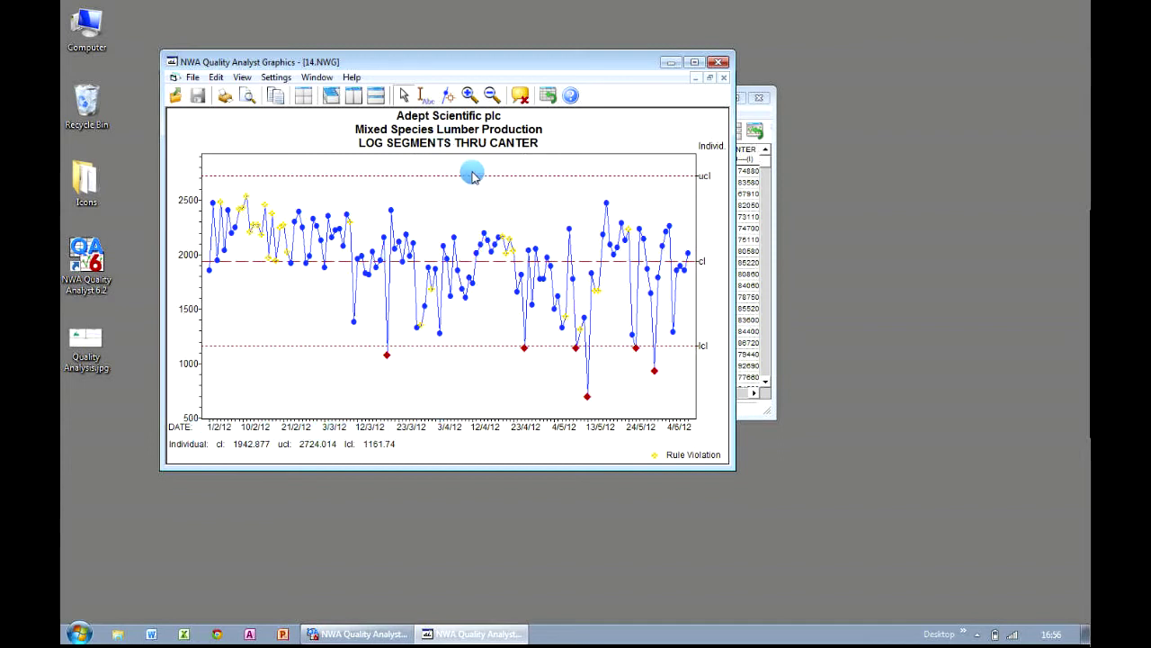
{"action": "left_click", "coordinate": [449, 97]}
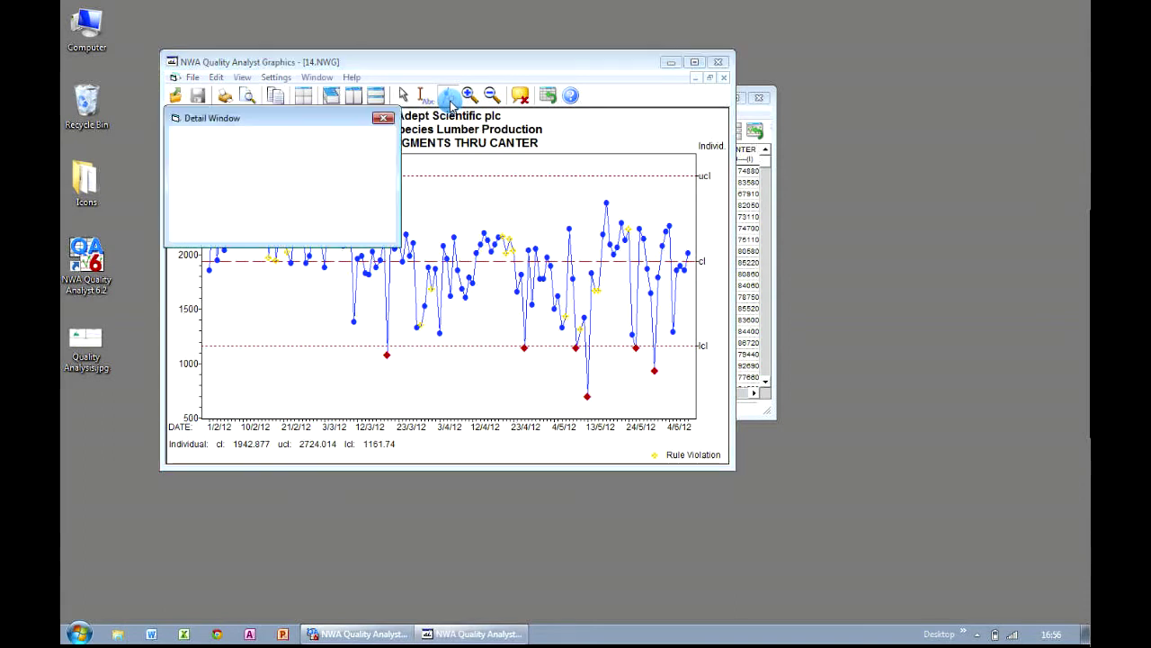
{"action": "mouse_move", "coordinate": [478, 244]}
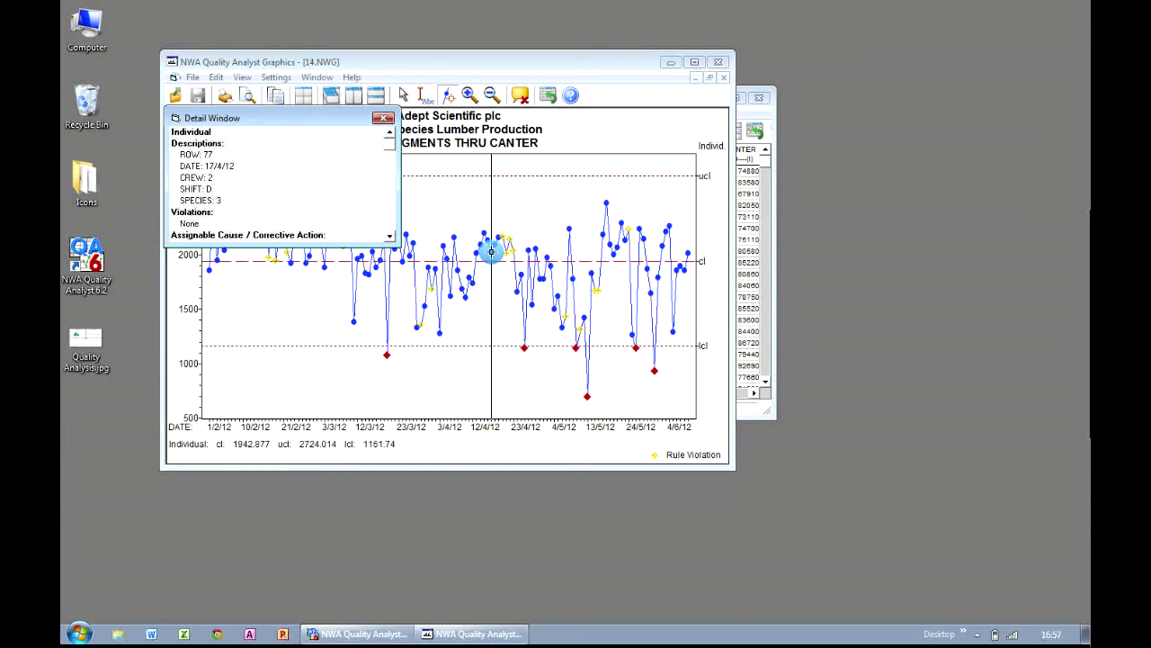
{"action": "left_click", "coordinate": [384, 118]}
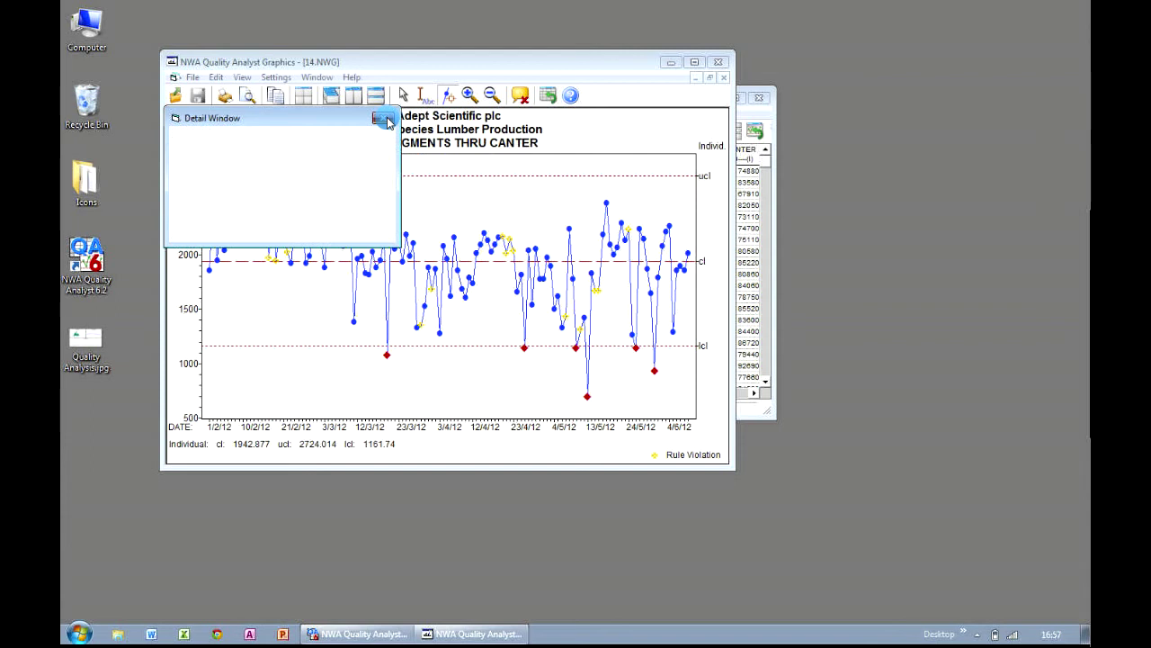
Close the chart, then draw and close a LOGS capability histogram (130 samples, mean 1942.877).
{"action": "left_click", "coordinate": [723, 62]}
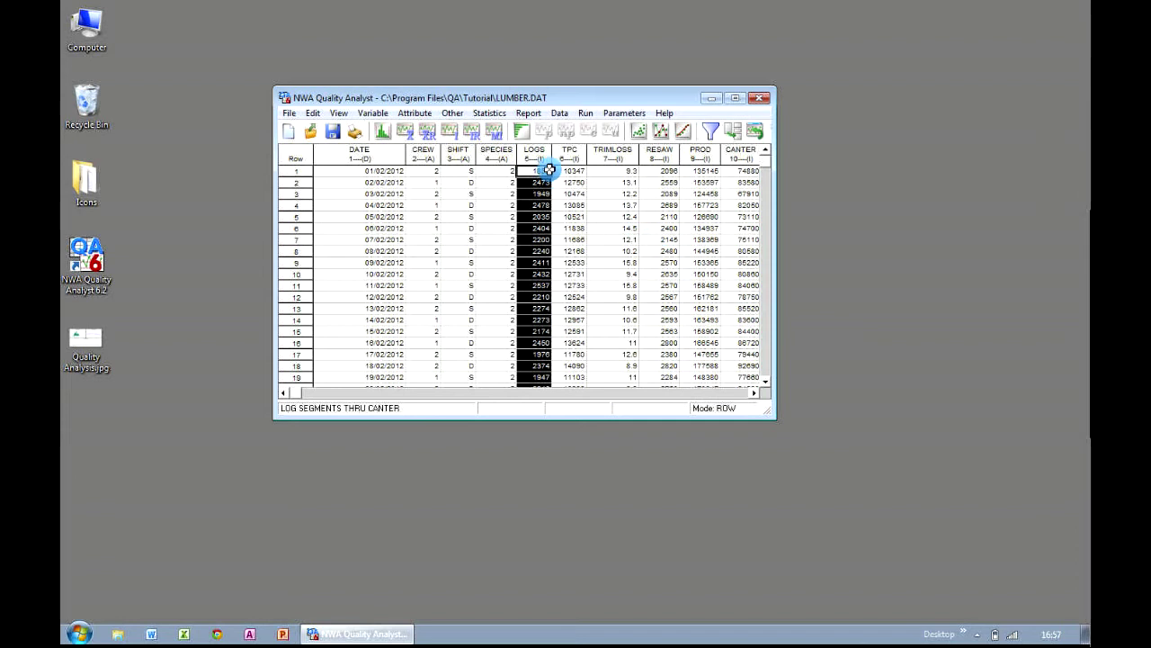
{"action": "left_click", "coordinate": [382, 135]}
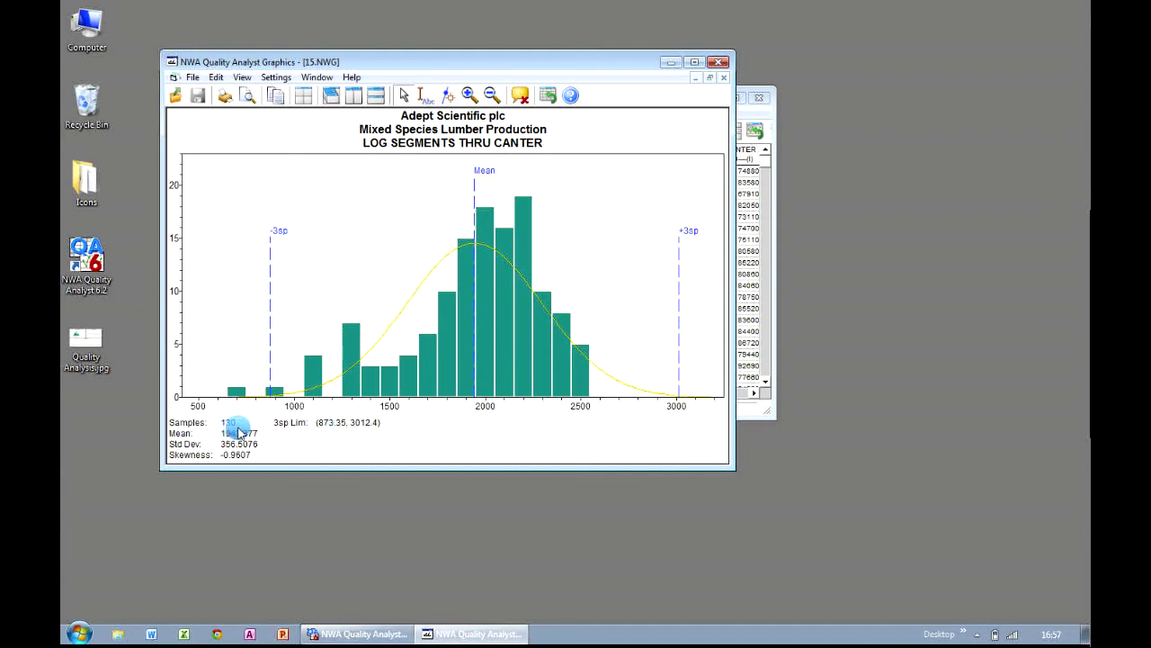
{"action": "left_click", "coordinate": [716, 62]}
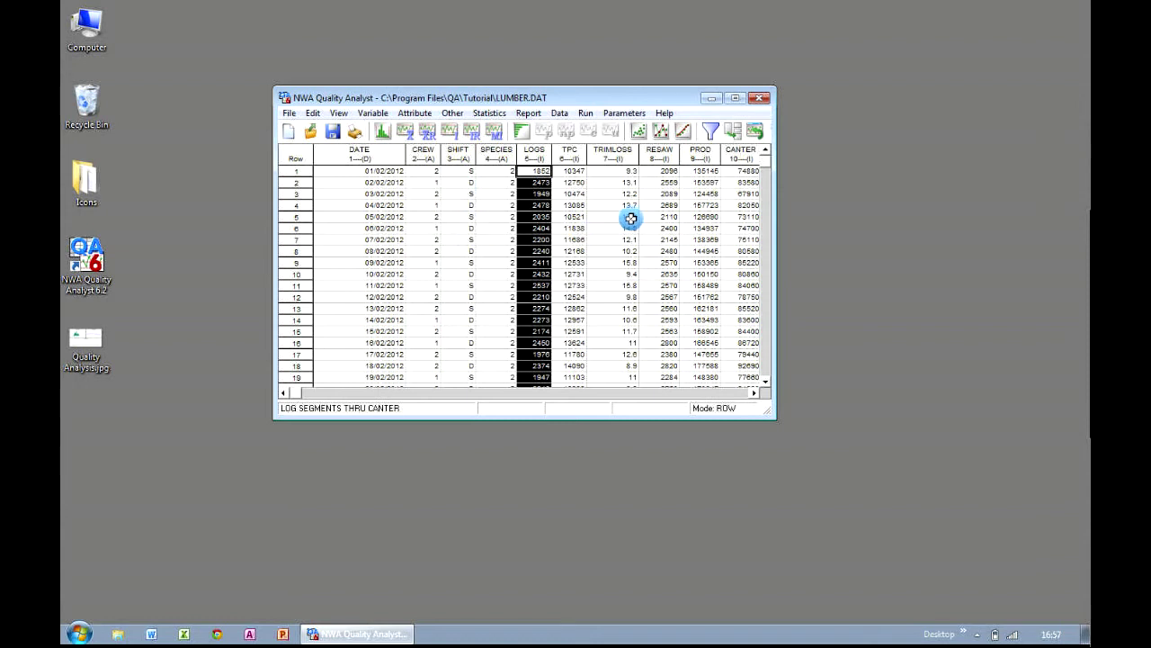
Break the data down by SHIFT, then draw and close LOGS histograms for shifts D and S.
{"action": "left_click", "coordinate": [737, 133]}
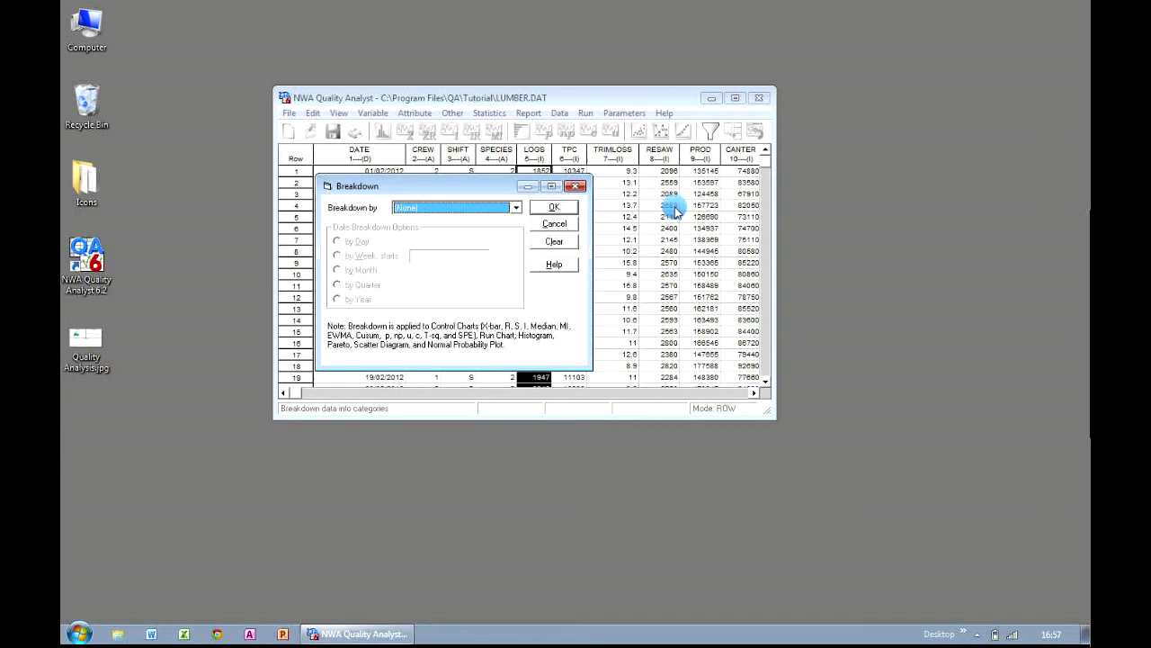
{"action": "left_click", "coordinate": [517, 208]}
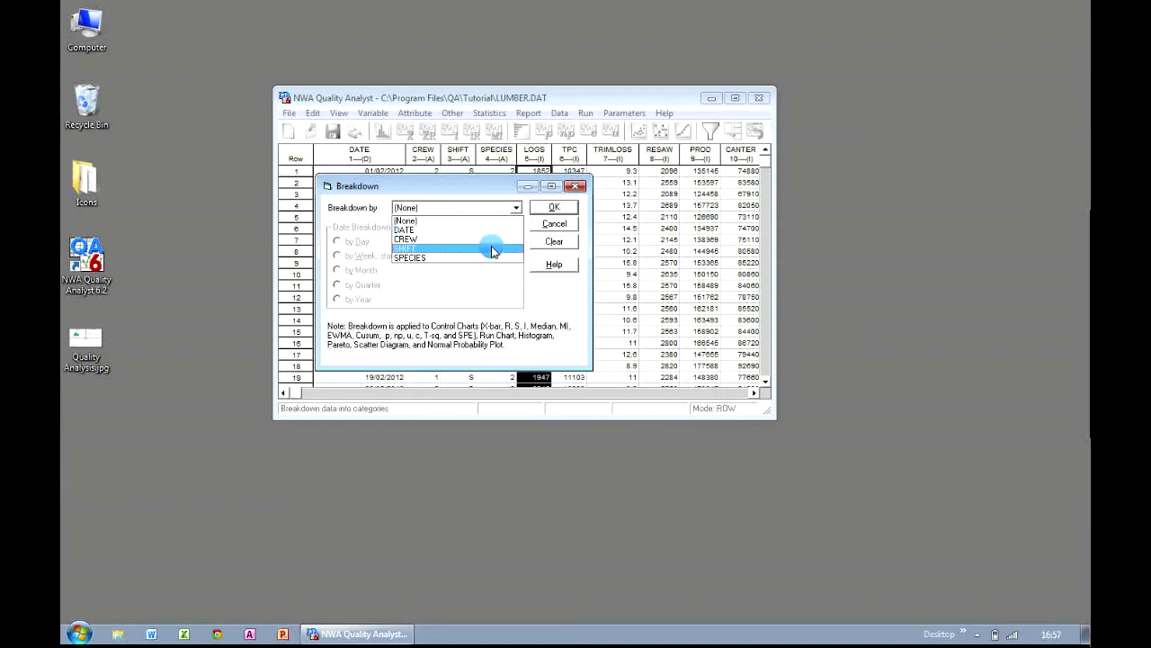
{"action": "left_click", "coordinate": [492, 249]}
{"action": "left_click", "coordinate": [553, 209]}
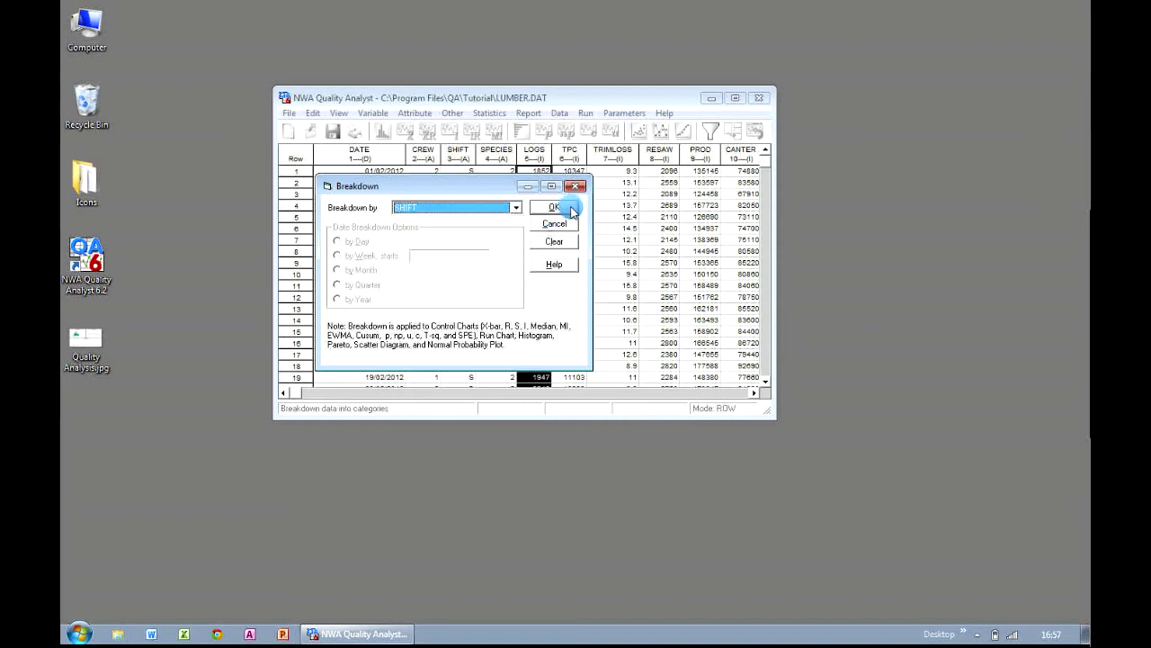
{"action": "left_click", "coordinate": [555, 207]}
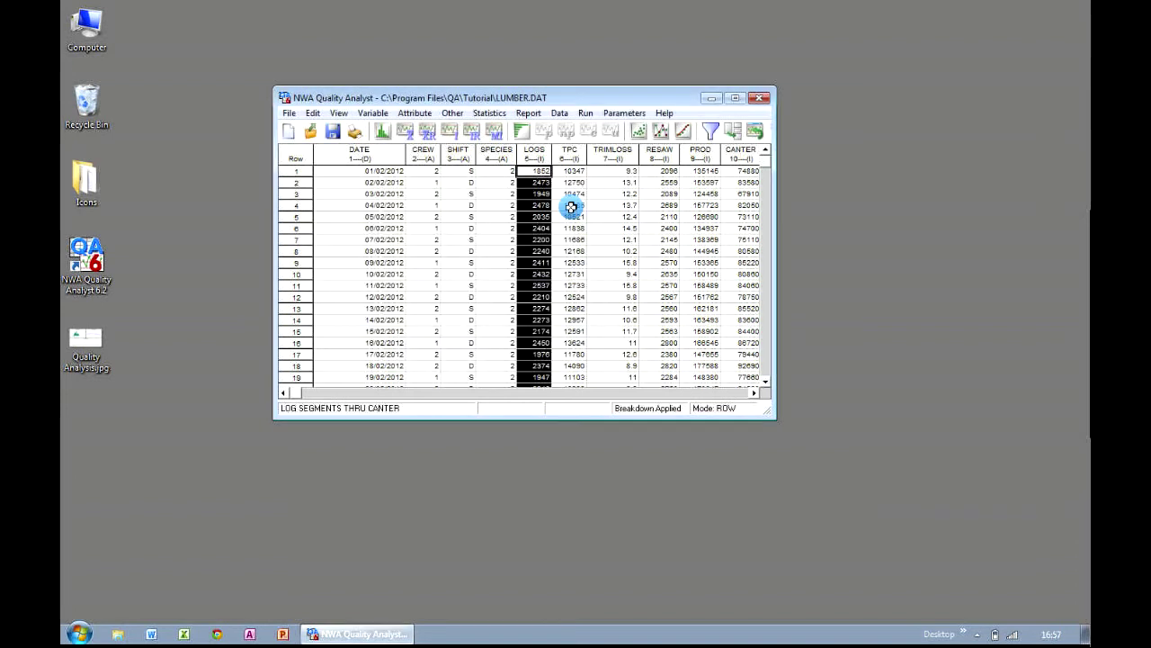
{"action": "left_click", "coordinate": [379, 134]}
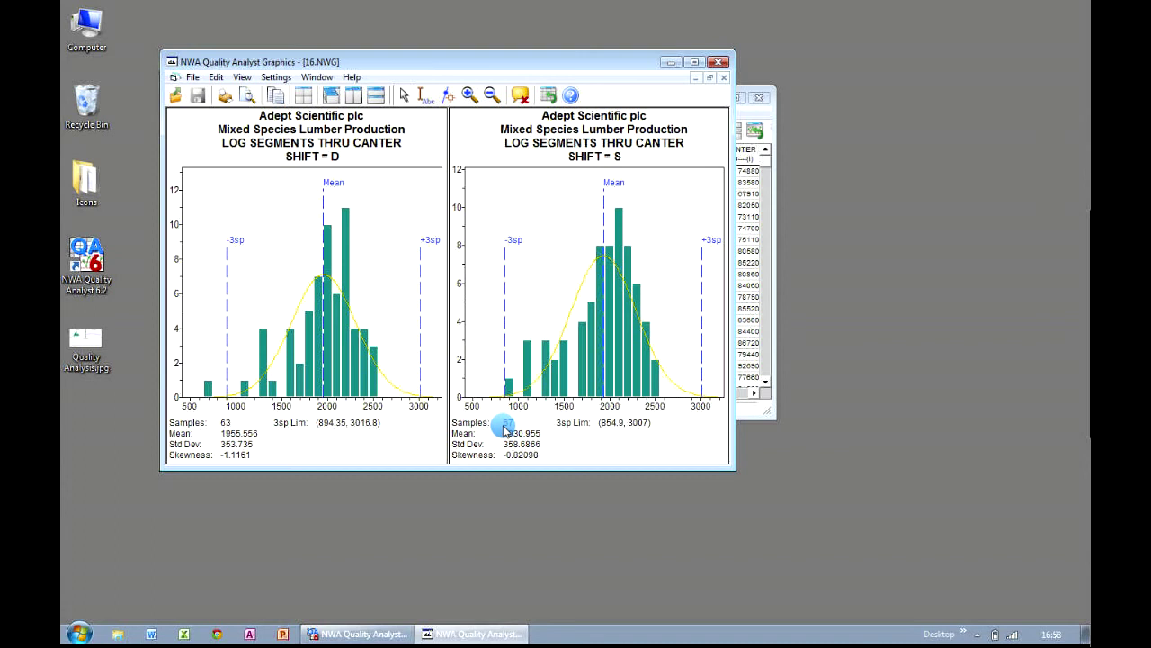
{"action": "left_click", "coordinate": [723, 62]}
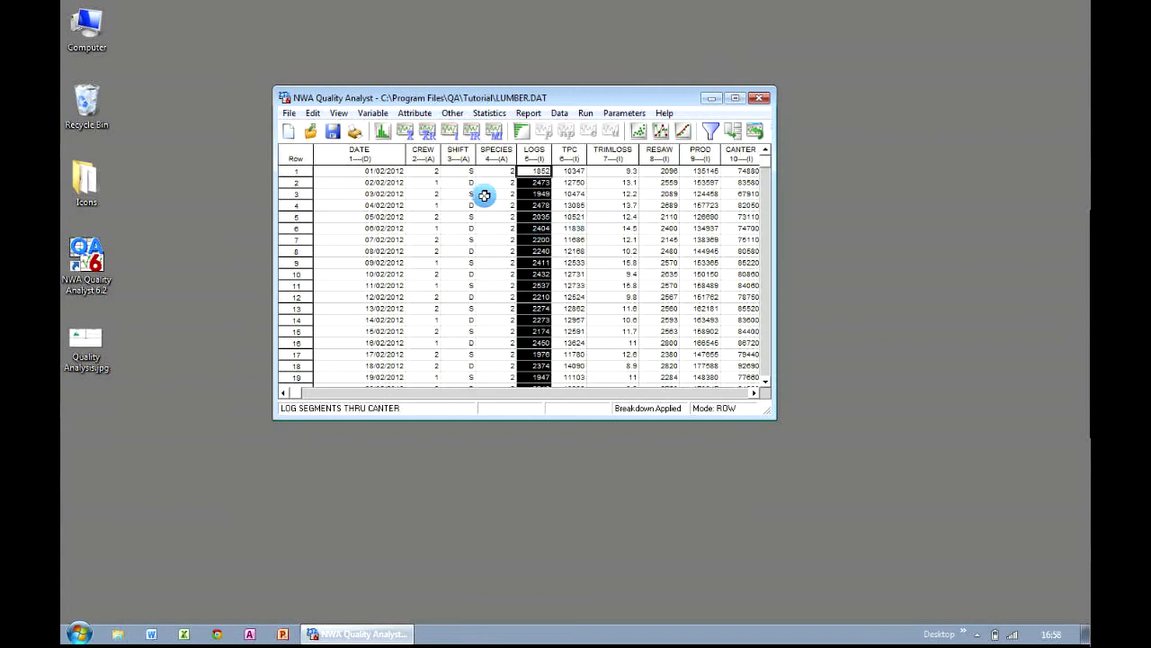
{"action": "left_click", "coordinate": [446, 141]}
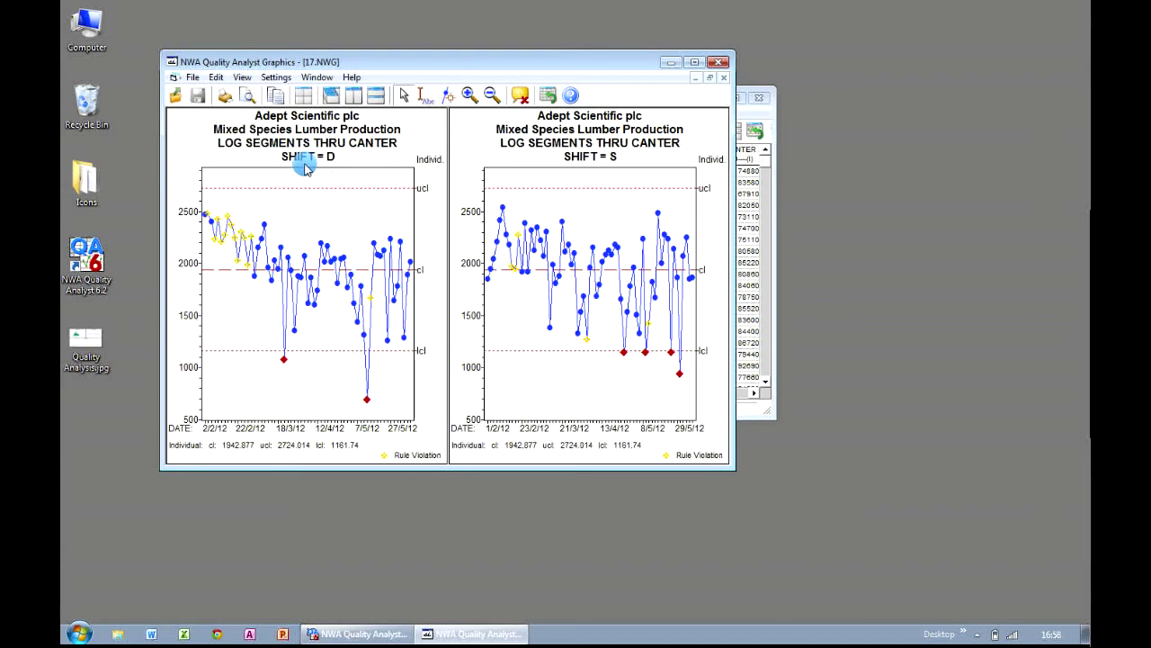
{"action": "left_click_drag", "start_coordinate": [605, 176], "coordinate": [556, 353]}
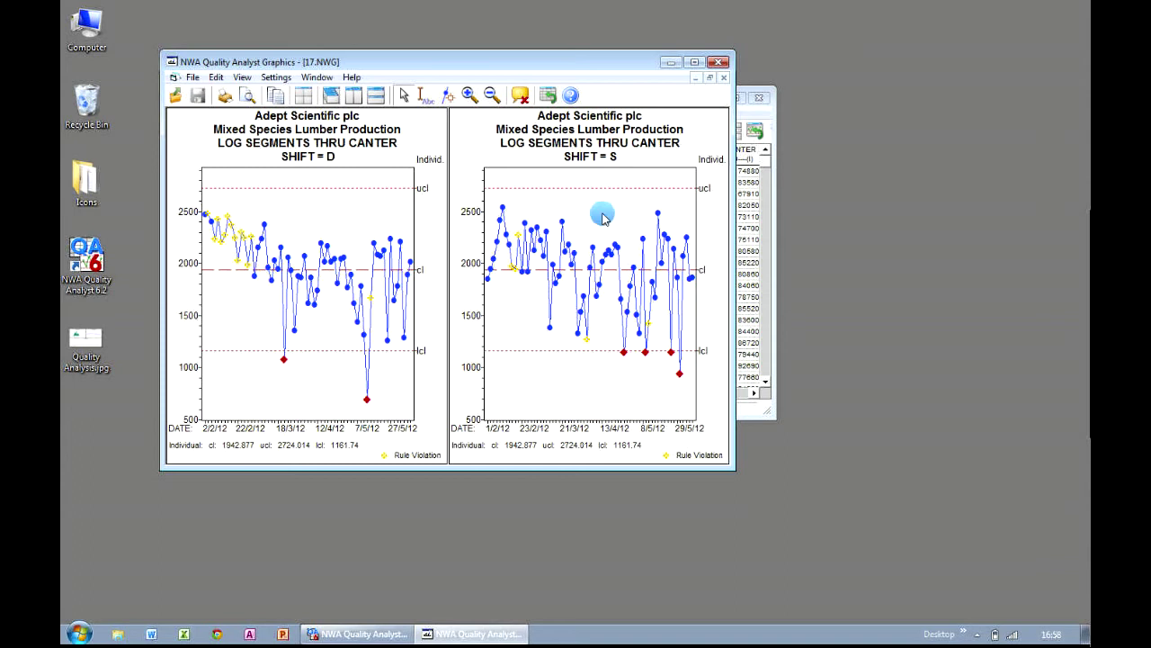
{"action": "left_click", "coordinate": [719, 62]}
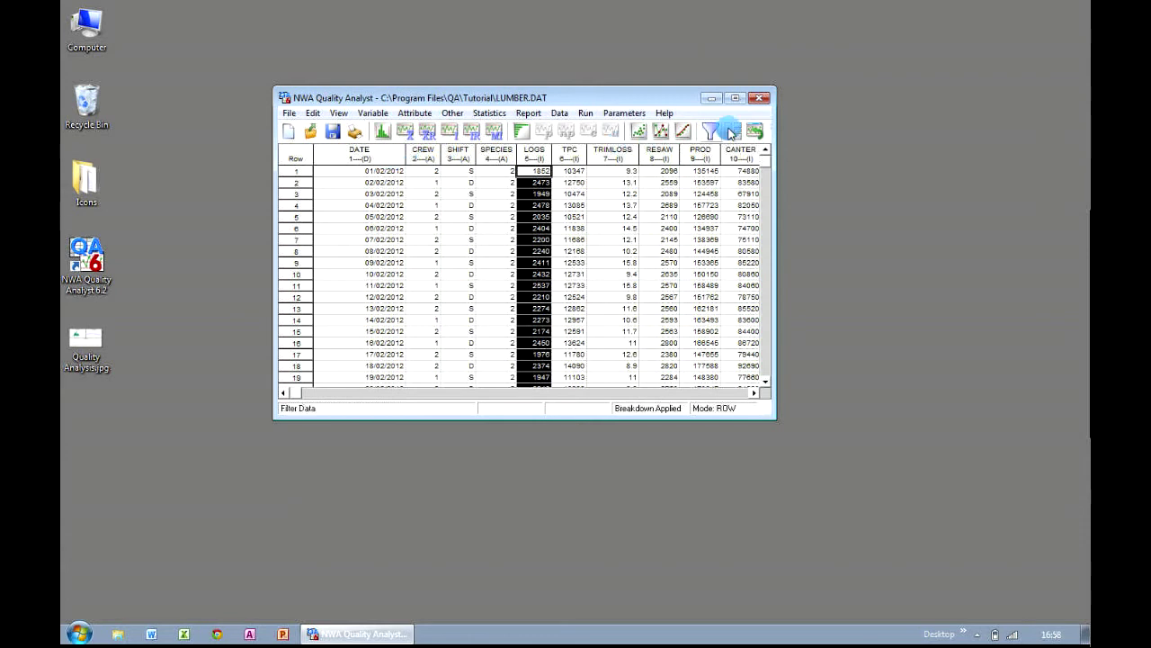
Change the data breakdown from SHIFT to DATE grouped by month.
{"action": "left_click", "coordinate": [732, 130]}
{"action": "left_click", "coordinate": [441, 207]}
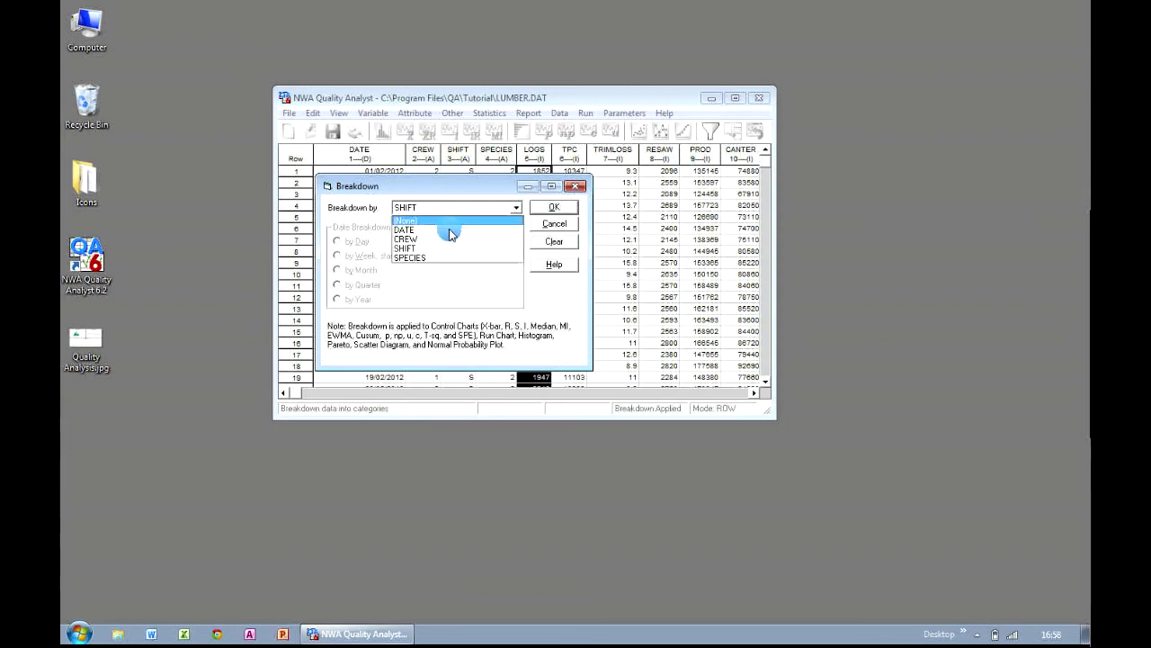
{"action": "left_click", "coordinate": [447, 219]}
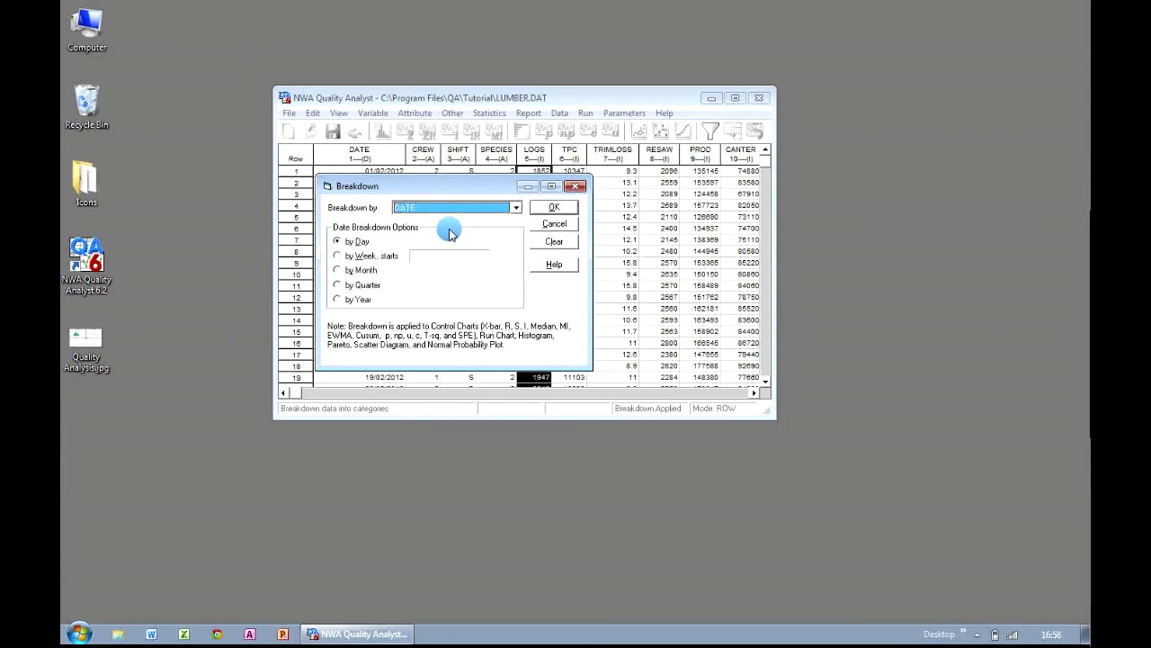
{"action": "left_click", "coordinate": [360, 272]}
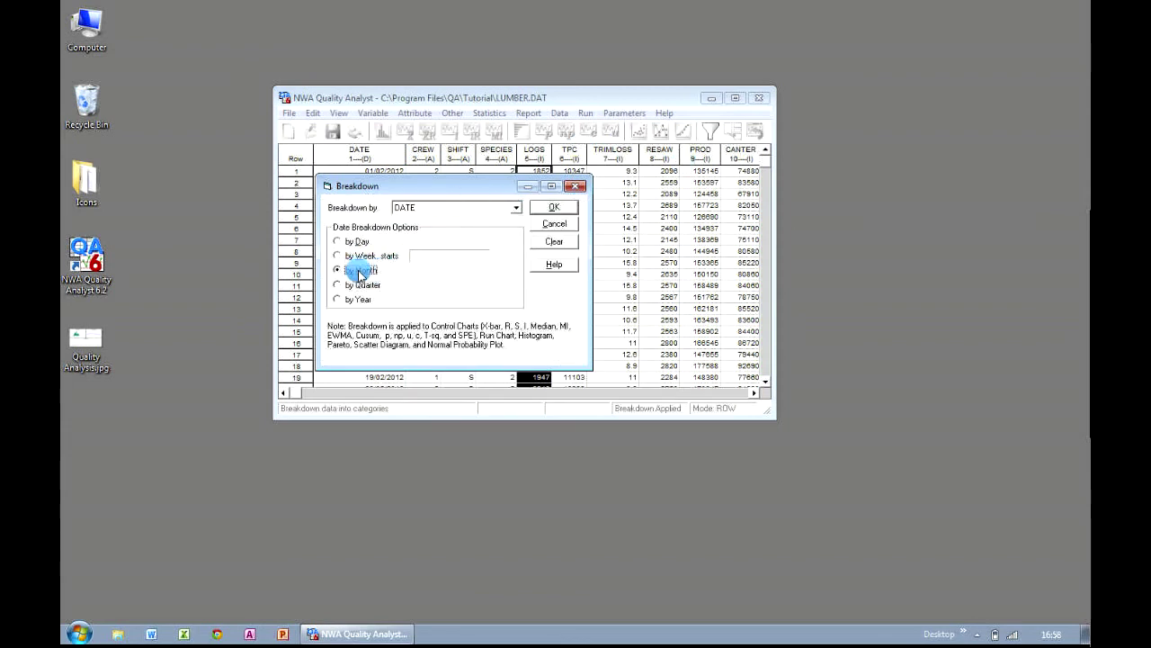
{"action": "left_click", "coordinate": [552, 208]}
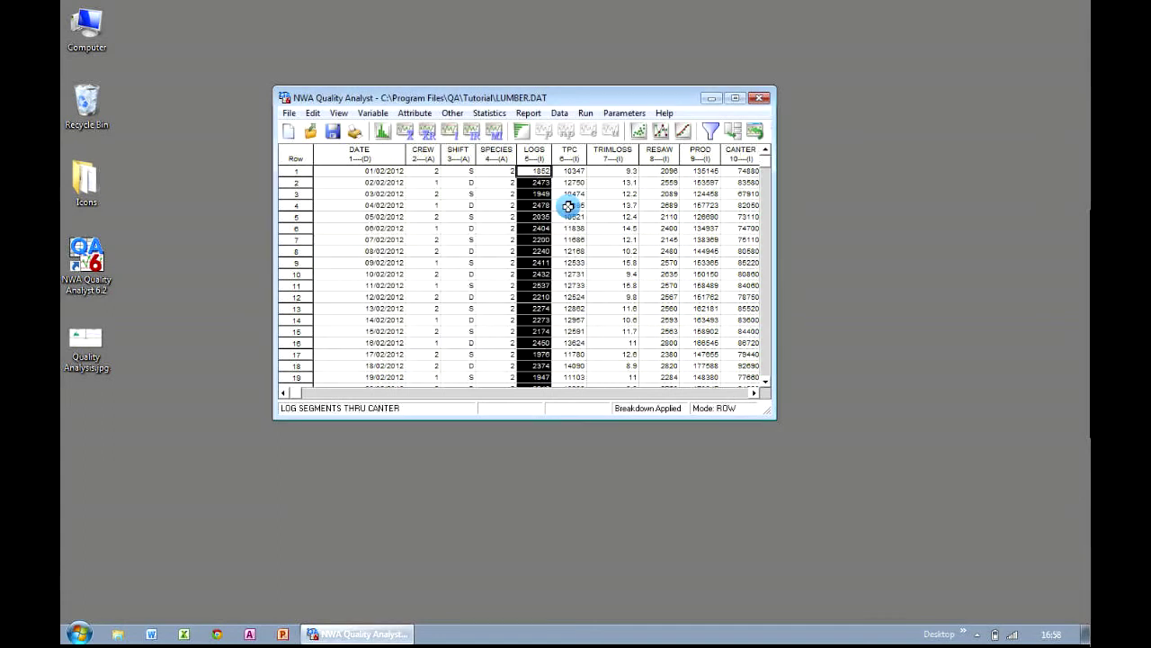
Draw monthly LOGS histograms for Feb–Jun 2012, maximize them, then close them.
{"action": "left_click", "coordinate": [396, 140]}
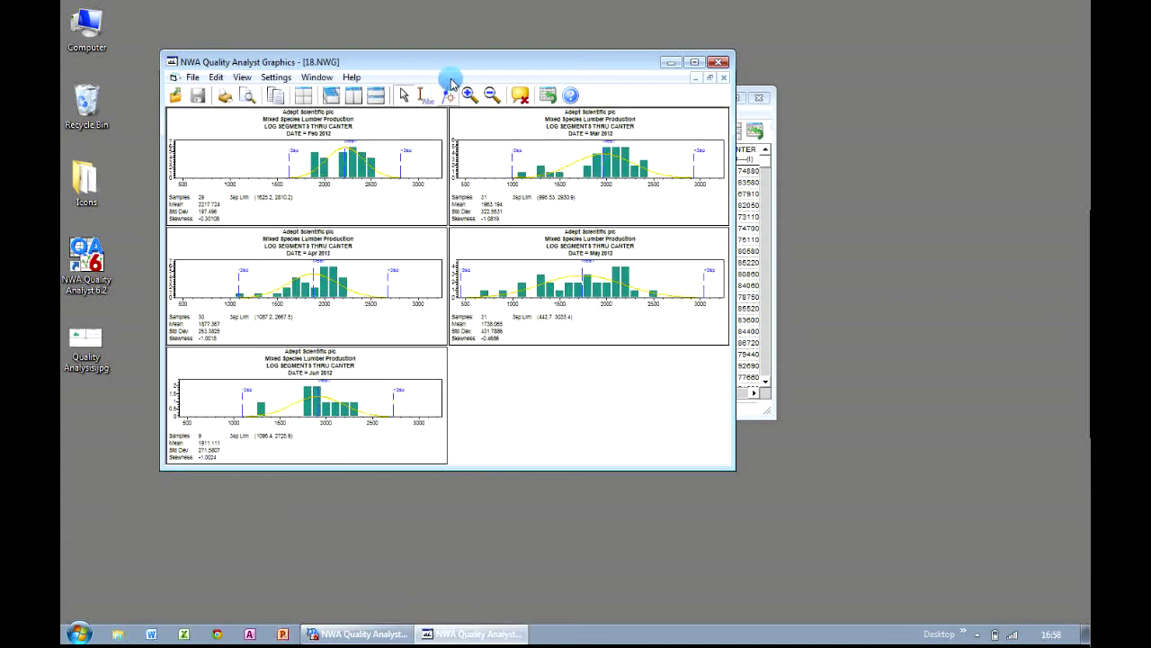
{"action": "double_click", "coordinate": [454, 58]}
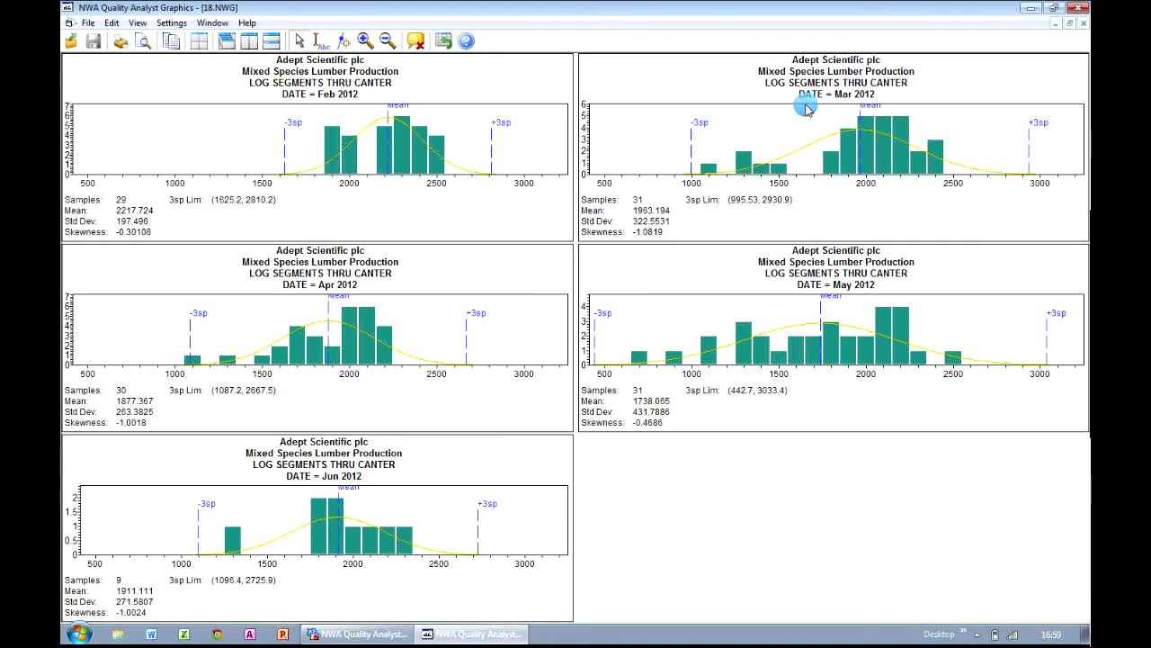
{"action": "left_click", "coordinate": [1072, 8]}
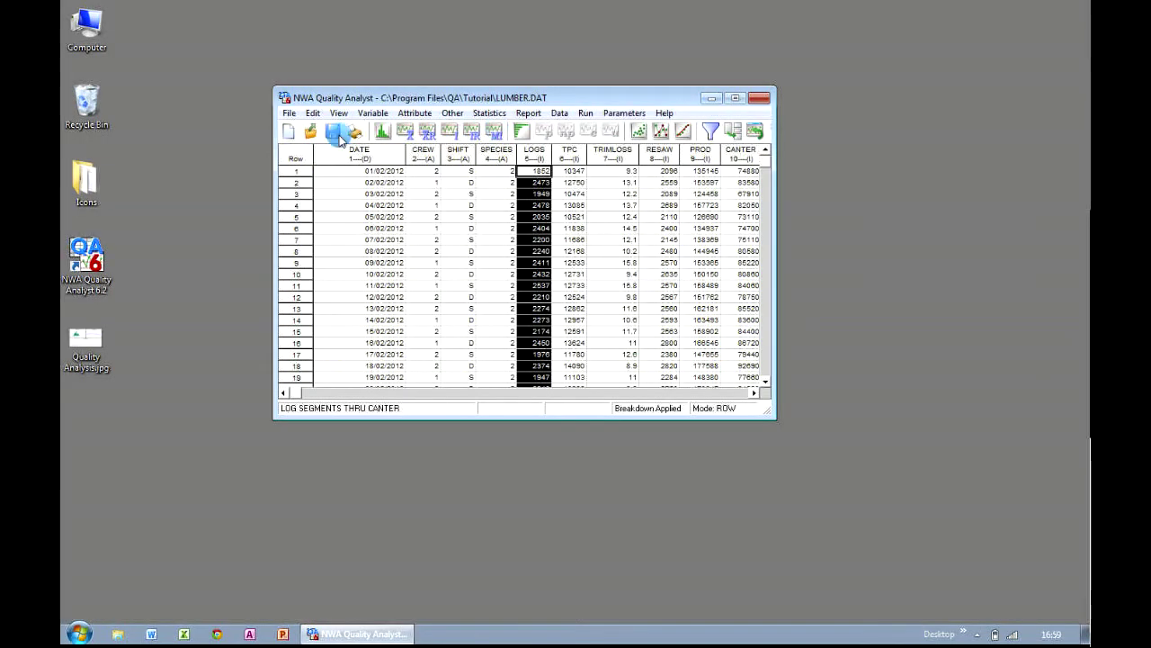
Close LUMBER.DAT without saving and open the Quality Analyst Settings.
{"action": "left_click", "coordinate": [289, 112]}
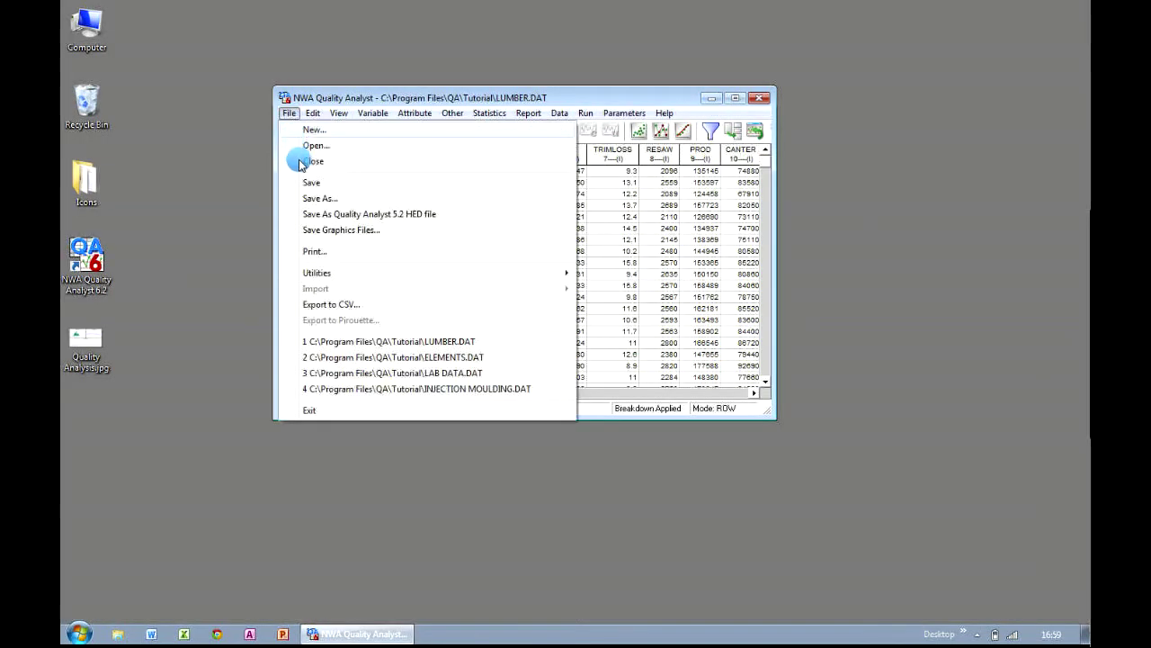
{"action": "left_click", "coordinate": [296, 160]}
{"action": "left_click", "coordinate": [487, 231]}
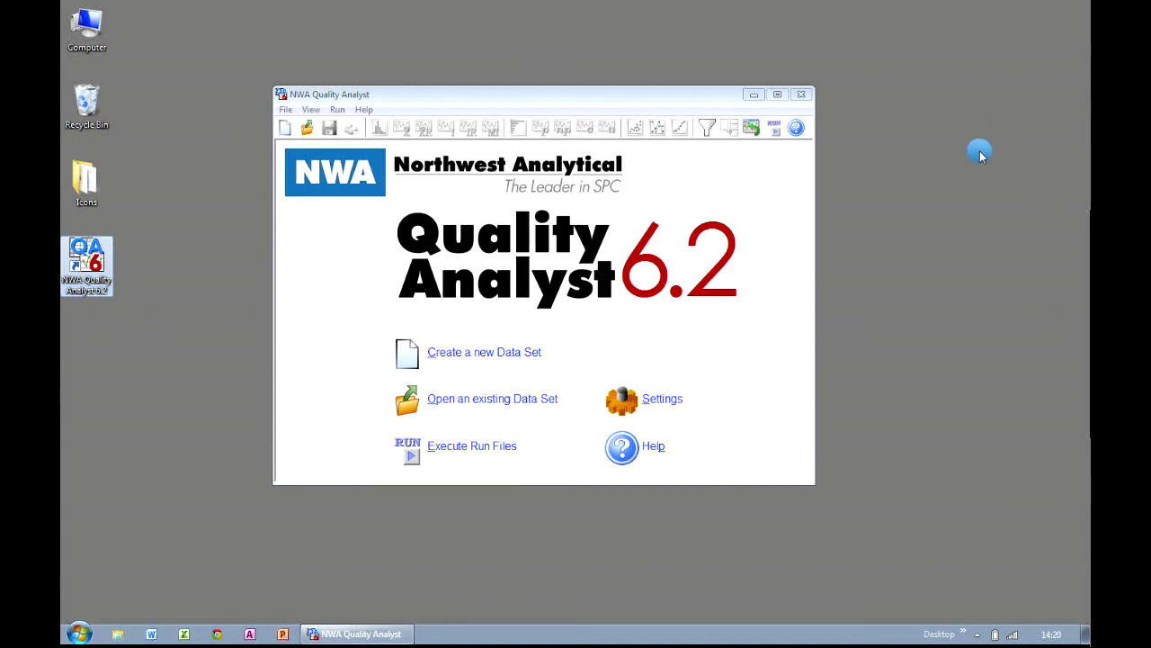
{"action": "left_click", "coordinate": [676, 406]}
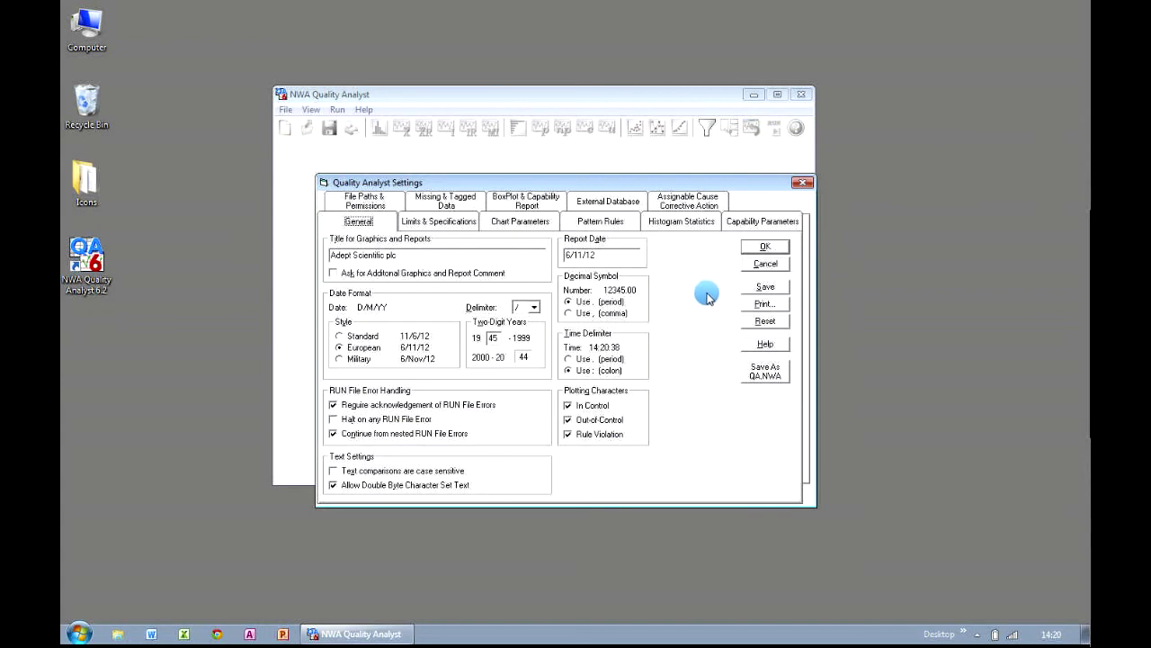
On the Assignable Cause/Corrective Action tab, add a category named 'Logging'.
{"action": "left_click", "coordinate": [726, 207]}
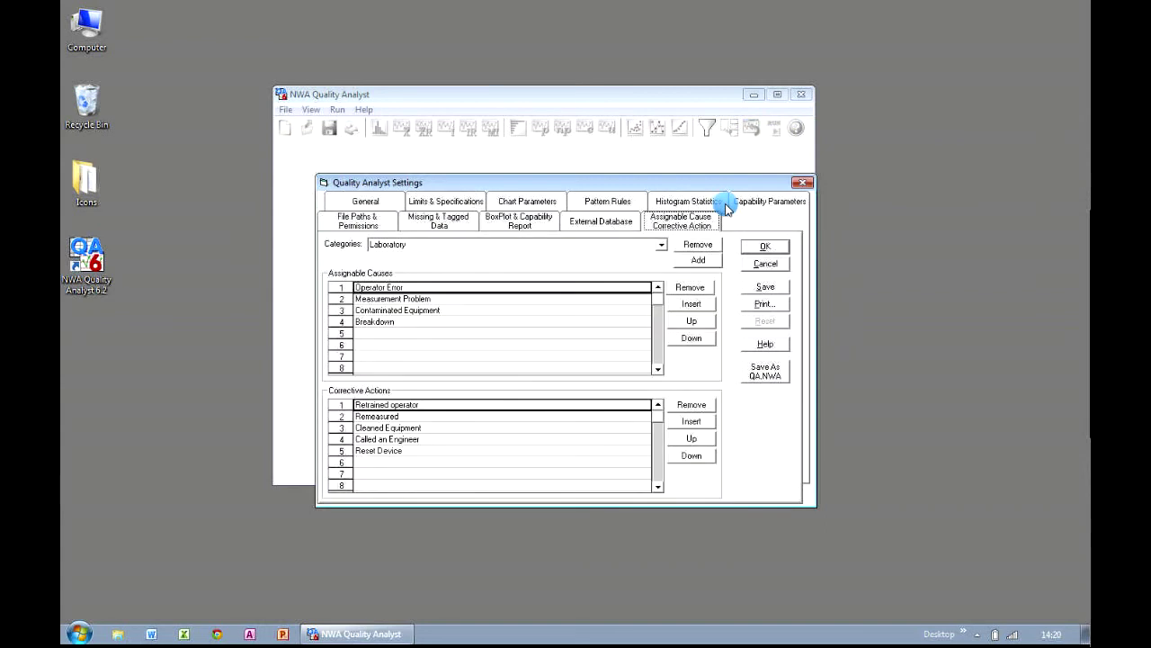
{"action": "left_click", "coordinate": [698, 261]}
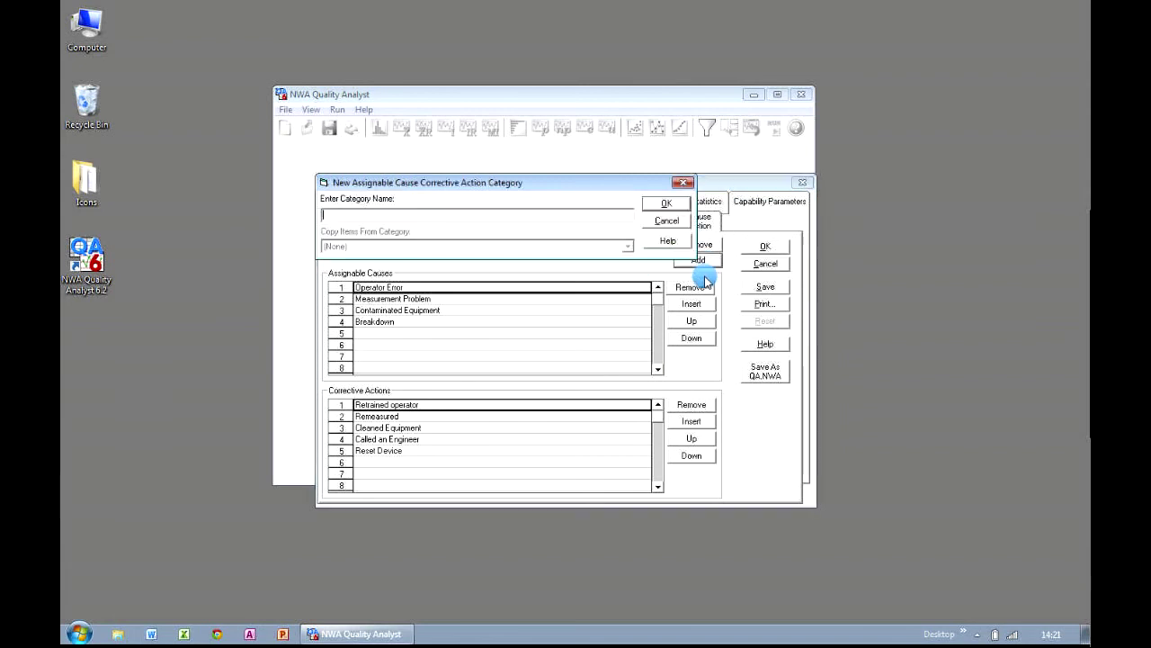
{"action": "type", "text": "Logging"}
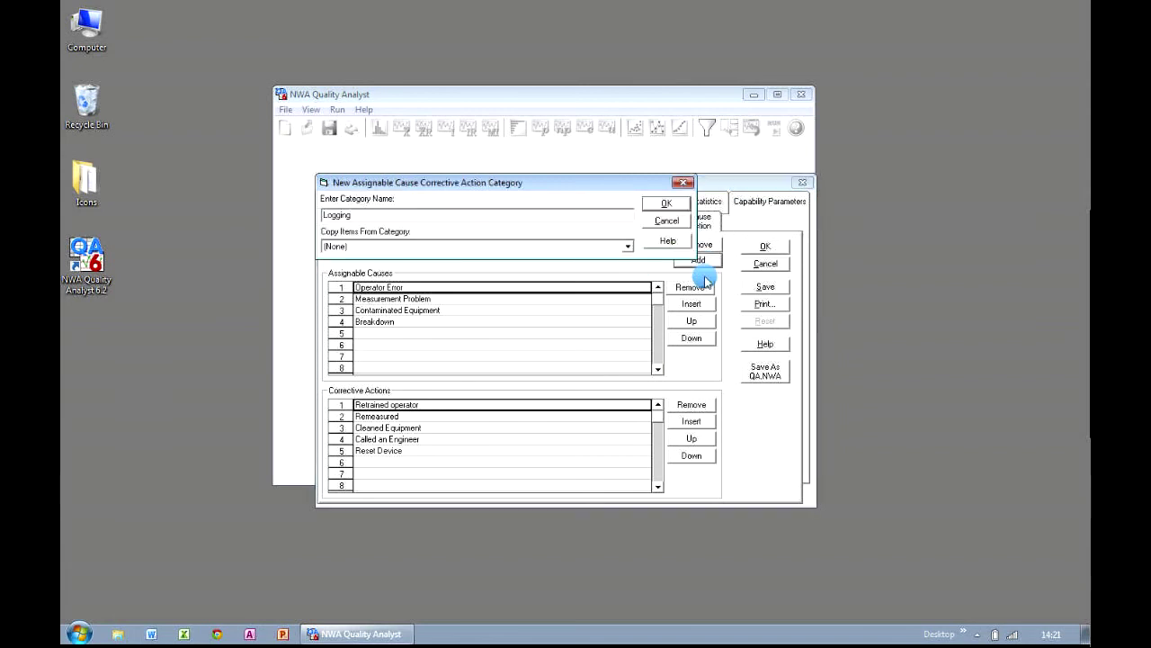
{"action": "left_click", "coordinate": [685, 205]}
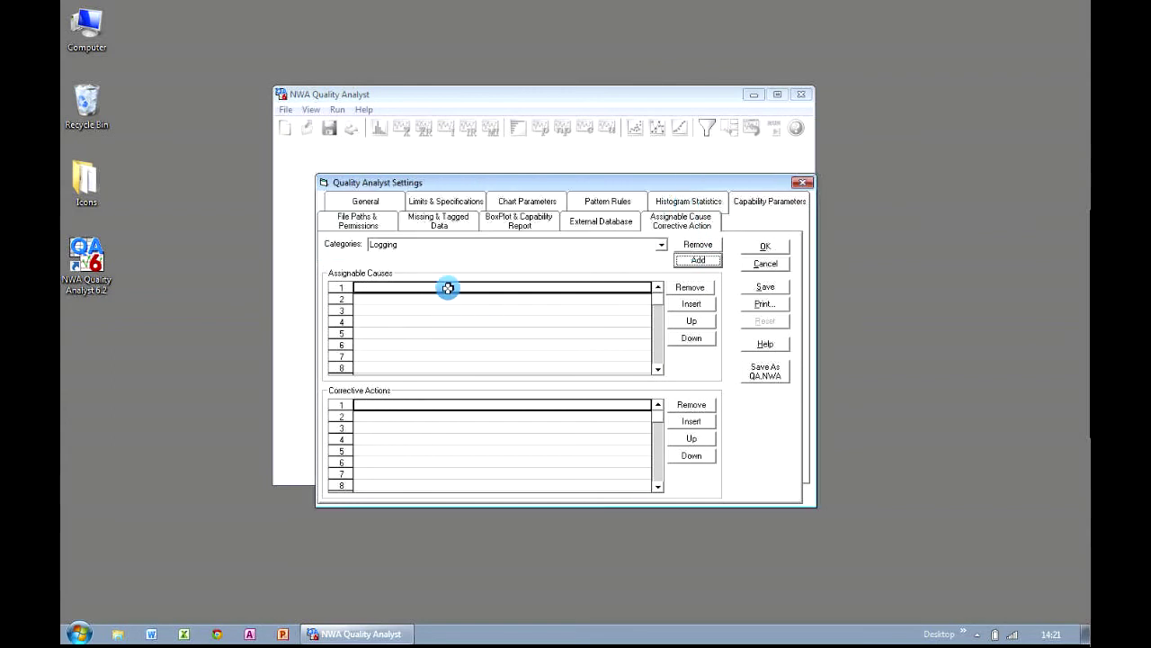
Enter 'Measurement Error', 'Problem with Equipment' and 'Operator Error' as Logging's assignable causes.
{"action": "left_click", "coordinate": [448, 288]}
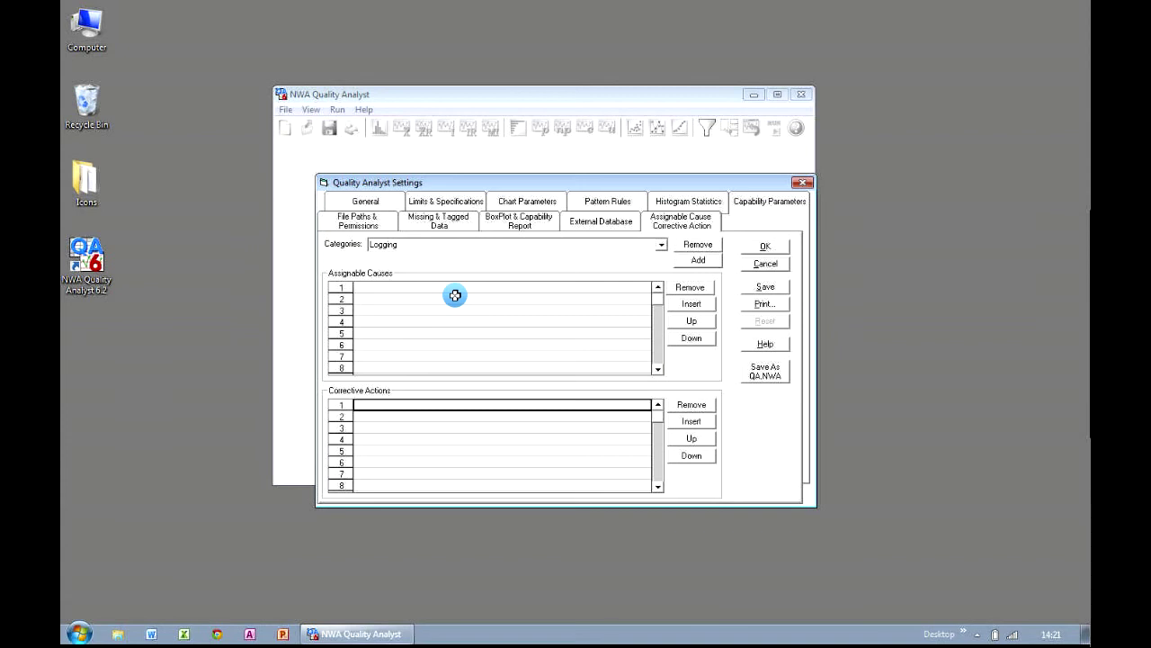
{"action": "type", "text": "Measurement Error"}
{"action": "key", "text": "Return"}
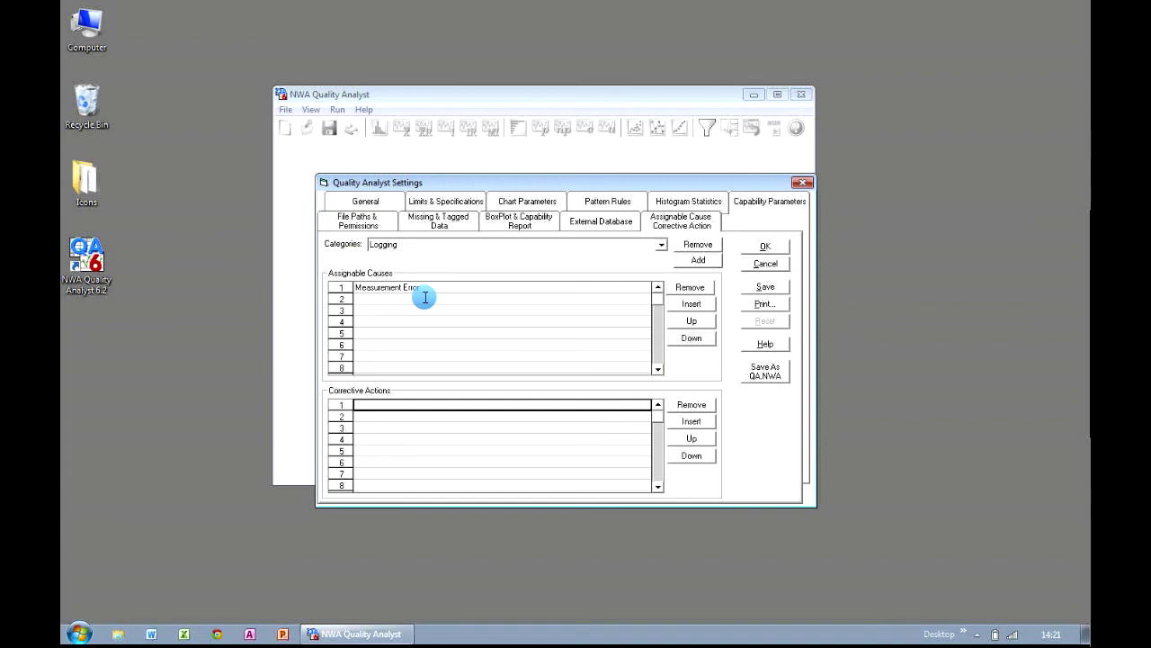
{"action": "type", "text": "Problem with Equipment"}
{"action": "key", "text": "Return"}
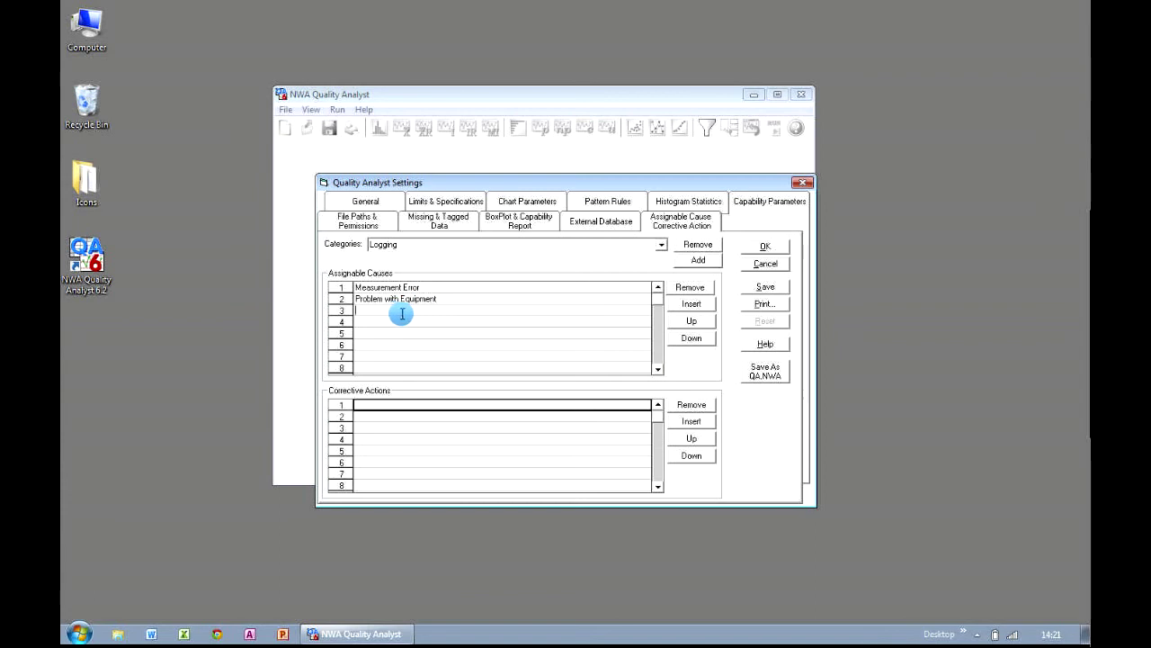
{"action": "type", "text": "Operator Error"}
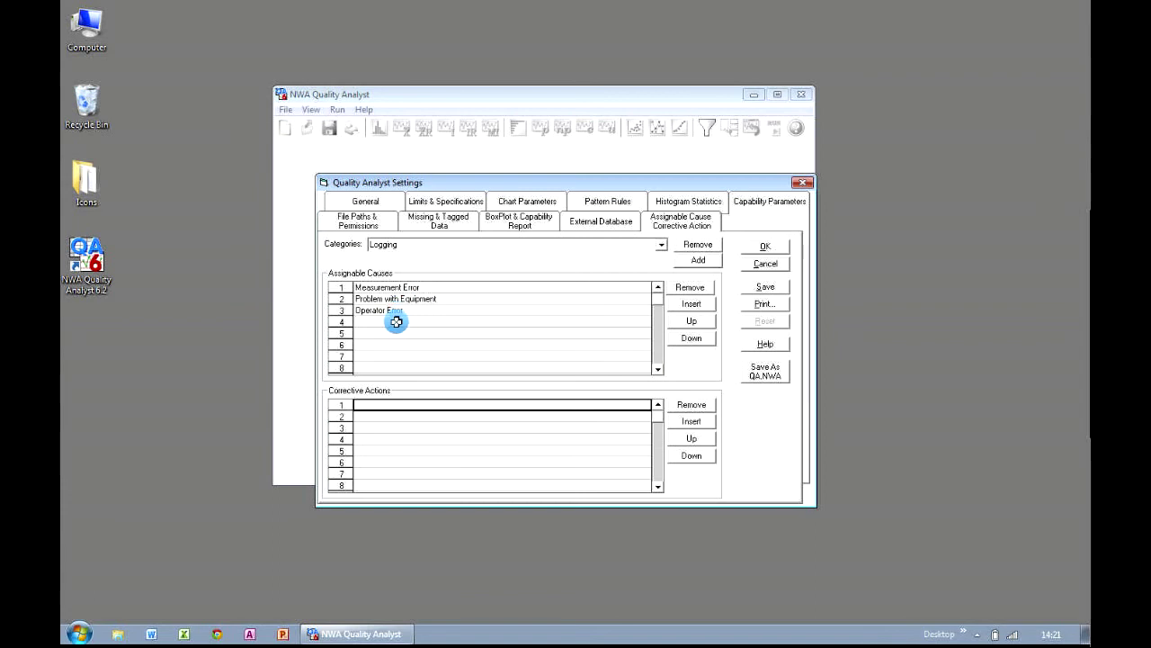
{"action": "key", "text": "Return"}
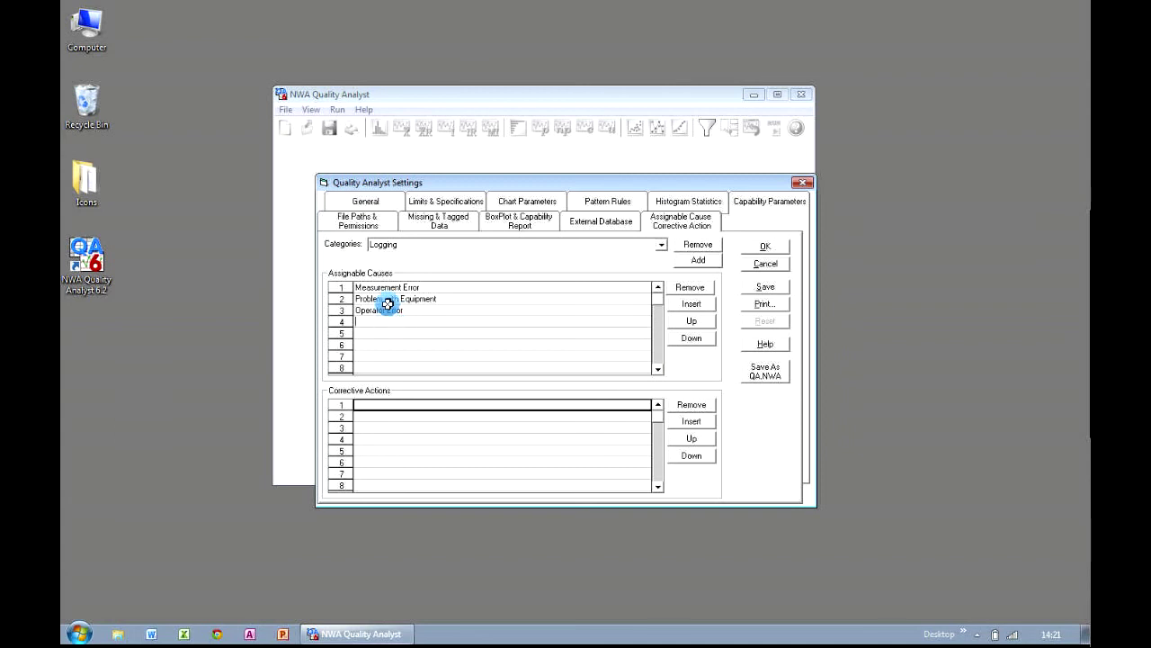
List corrective actions 'Retested or Remeasured', 'Informed Engineering', 'Retrained the Operator' and 'Referred to Supervisor'.
{"action": "left_click", "coordinate": [392, 407]}
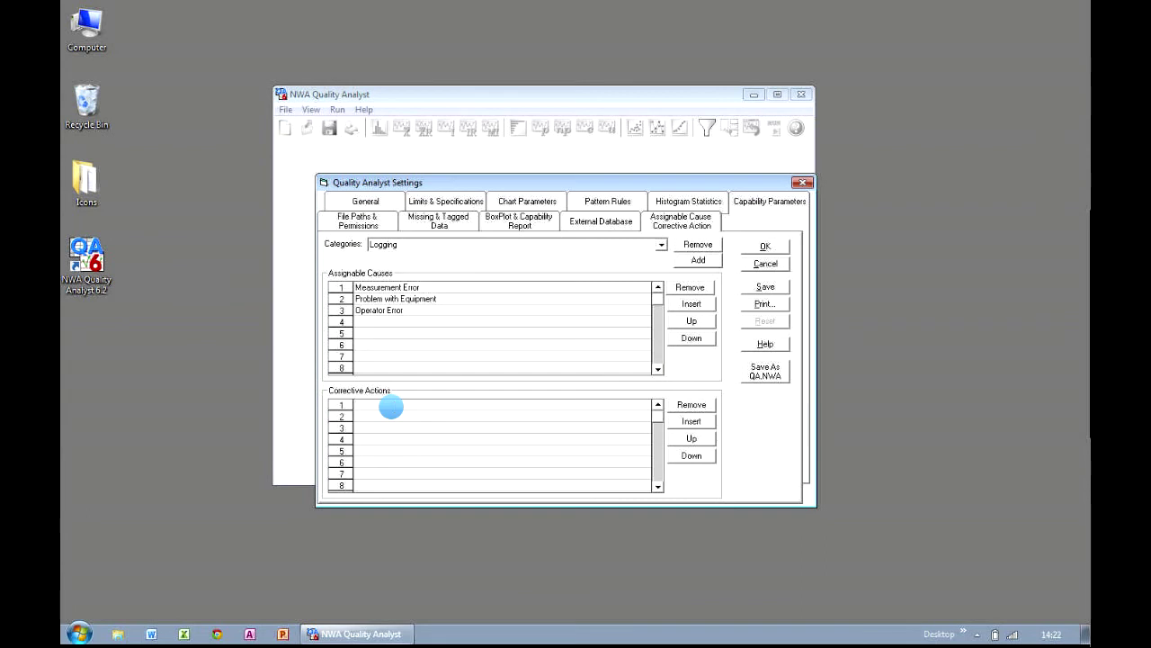
{"action": "type", "text": "Retested or Remeasured"}
{"action": "left_click", "coordinate": [387, 417]}
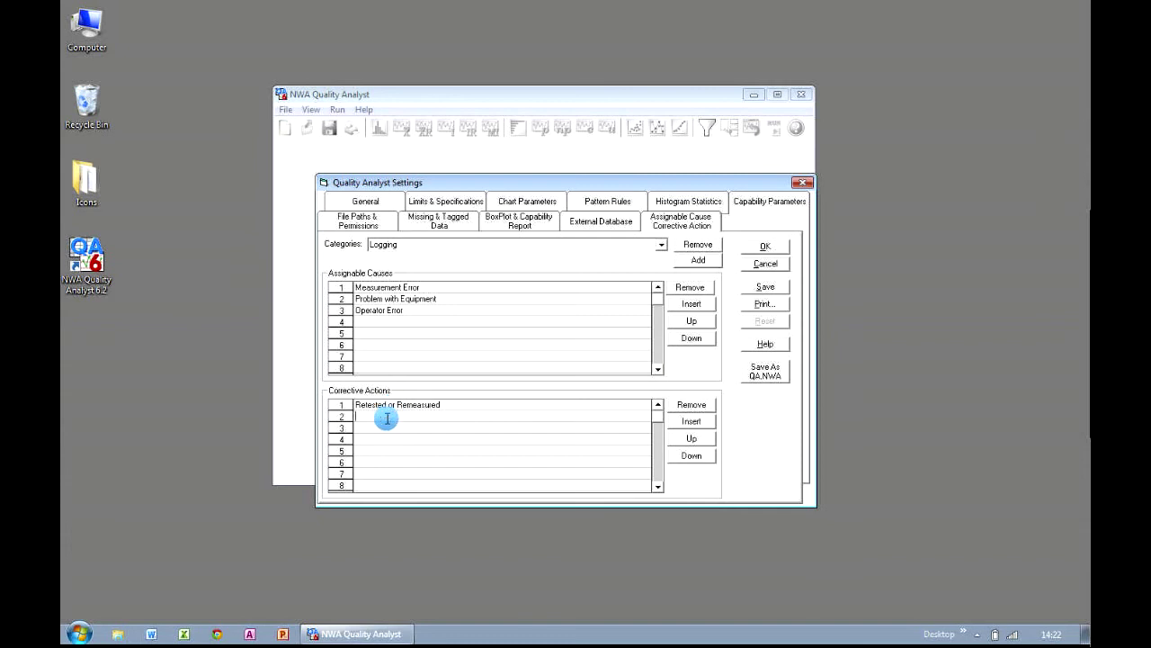
{"action": "type", "text": "Informed Engineering"}
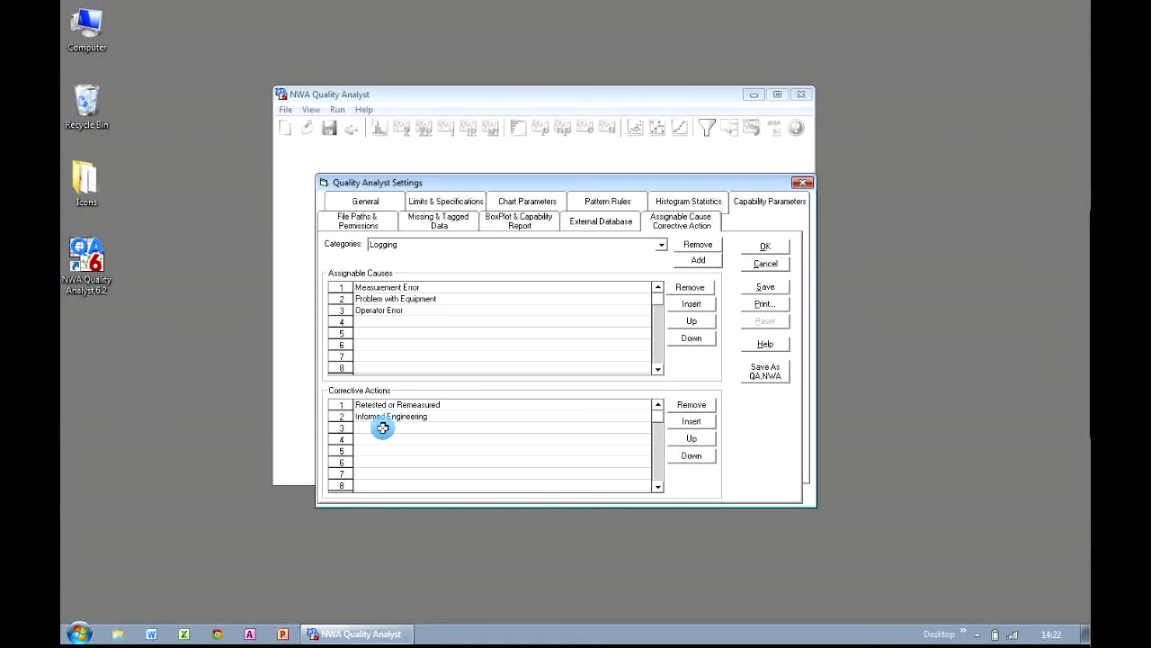
{"action": "left_click", "coordinate": [382, 429]}
{"action": "type", "text": "Retrained the Operator"}
{"action": "left_click", "coordinate": [372, 441]}
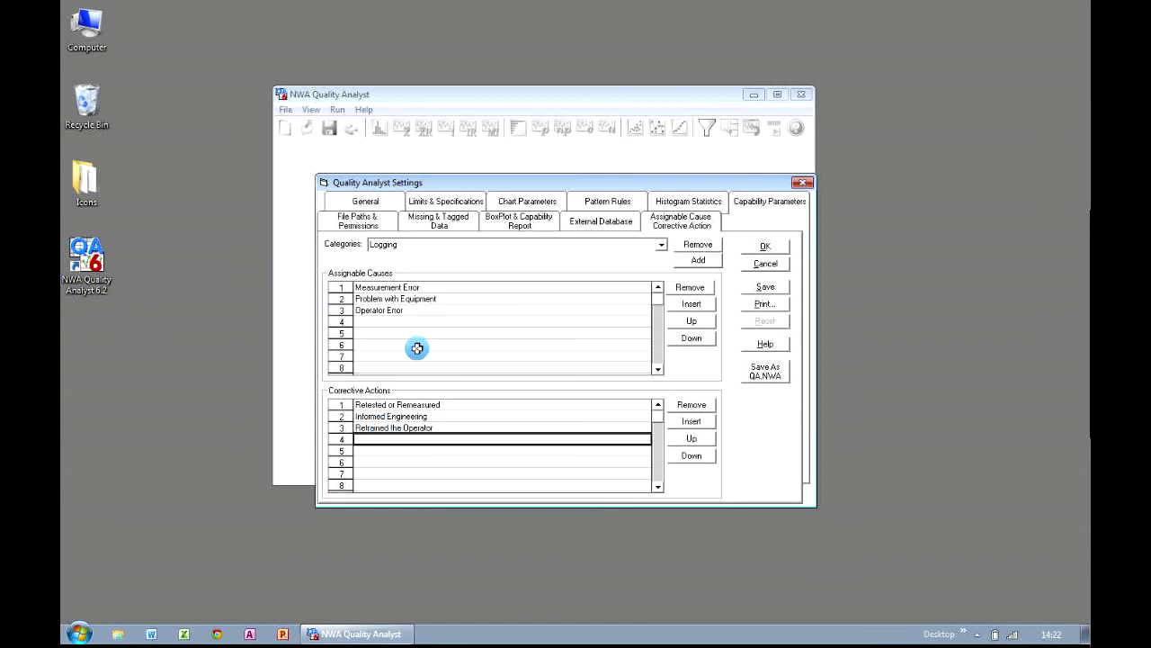
{"action": "left_click", "coordinate": [428, 439]}
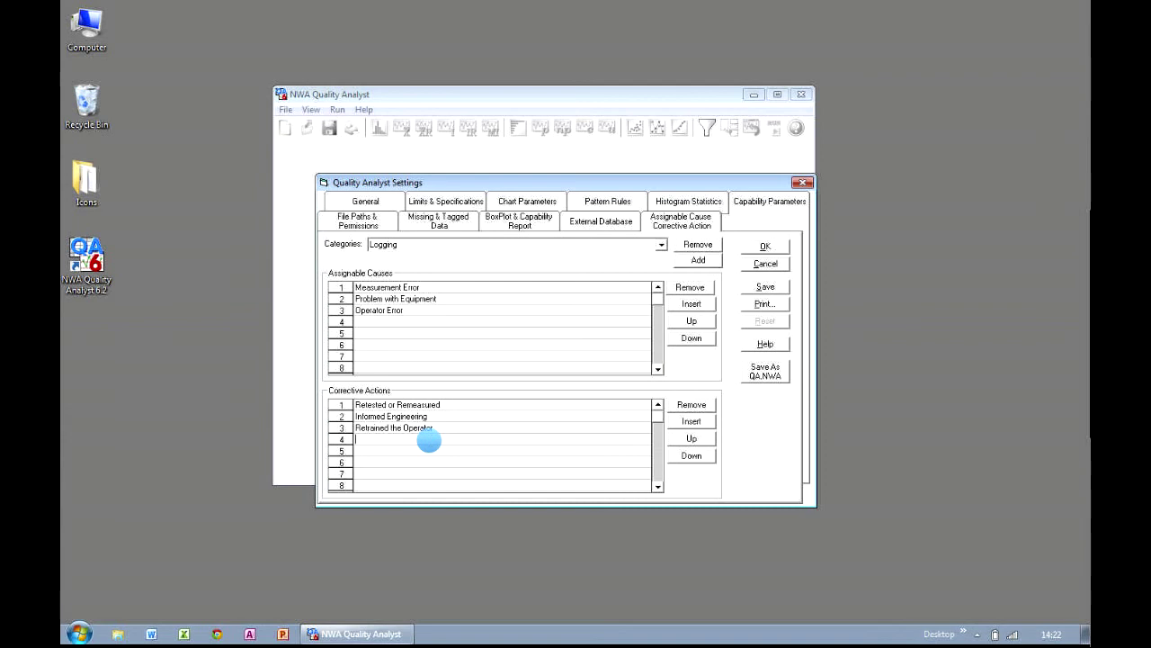
{"action": "type", "text": "Re"}
{"action": "type", "text": "ferred to Superi"}
{"action": "type", "text": "n"}
{"action": "left_click", "coordinate": [430, 450]}
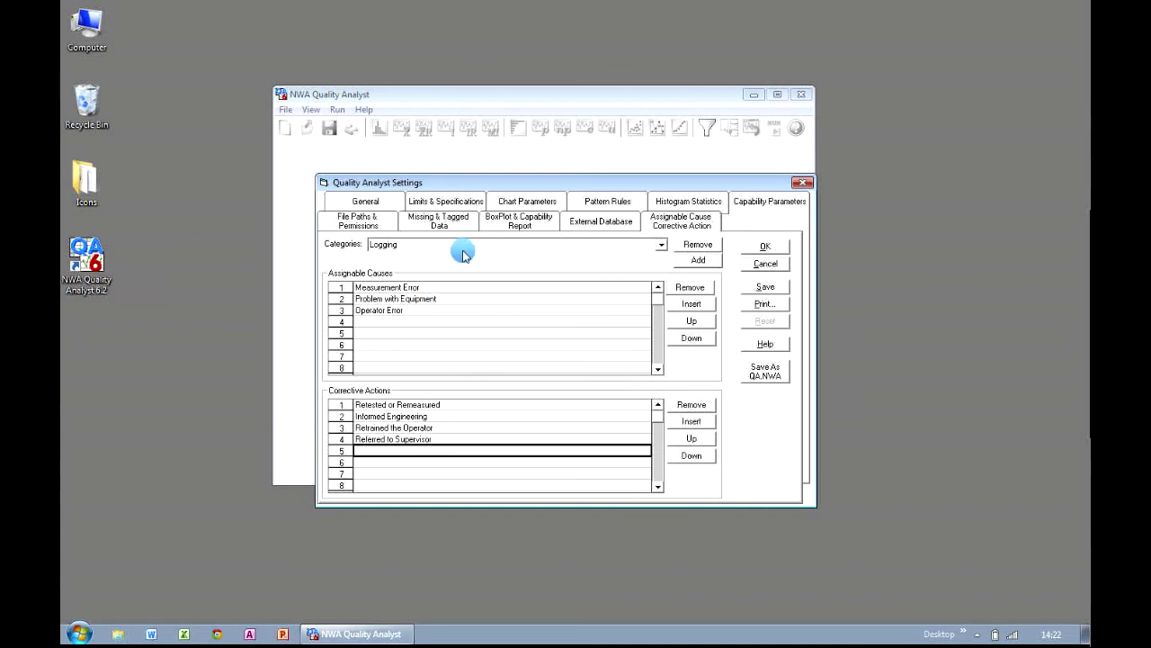
Save and close the settings configuration, then reopen the recent file LUMBER.DAT.
{"action": "left_click", "coordinate": [783, 291]}
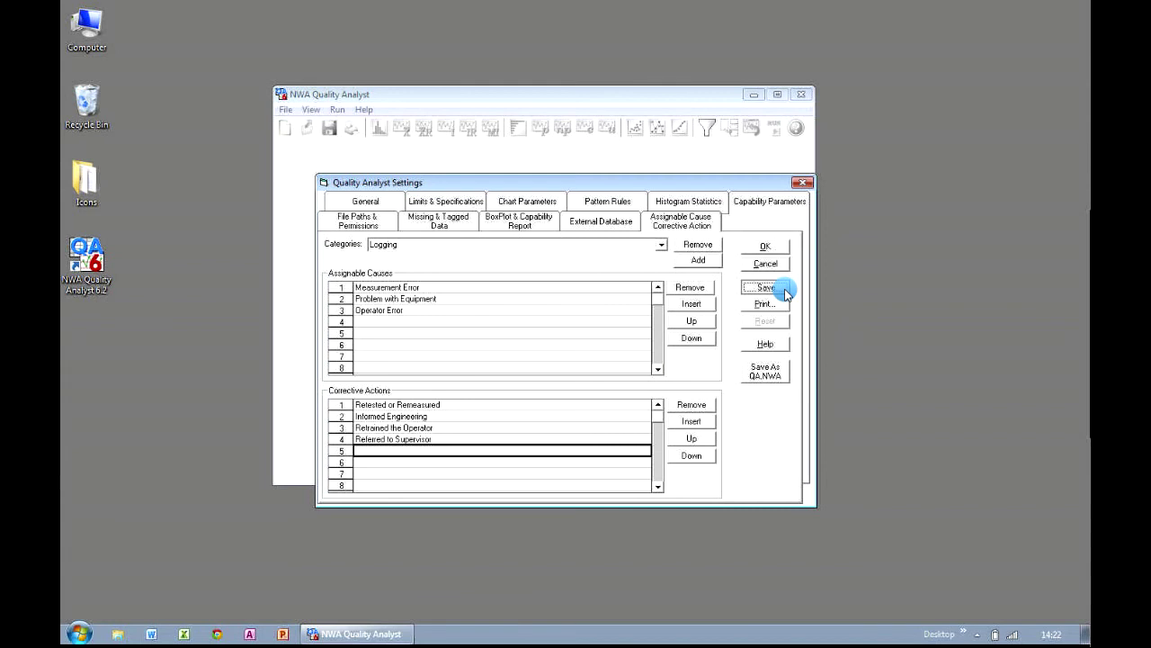
{"action": "left_click", "coordinate": [692, 375]}
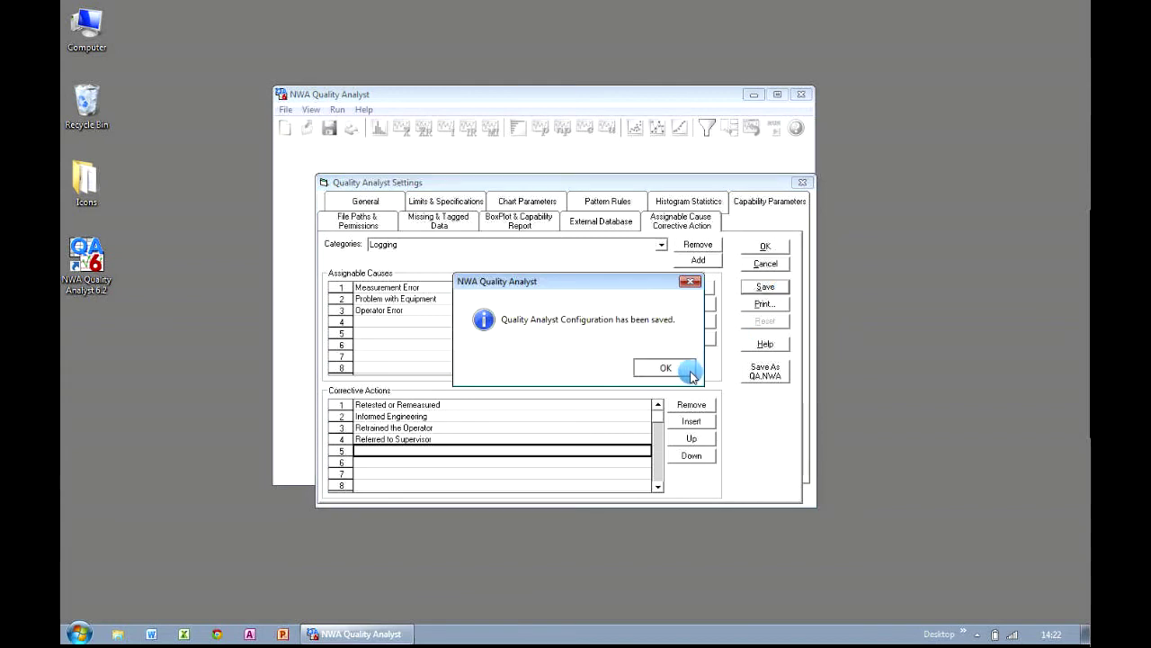
{"action": "left_click", "coordinate": [784, 250]}
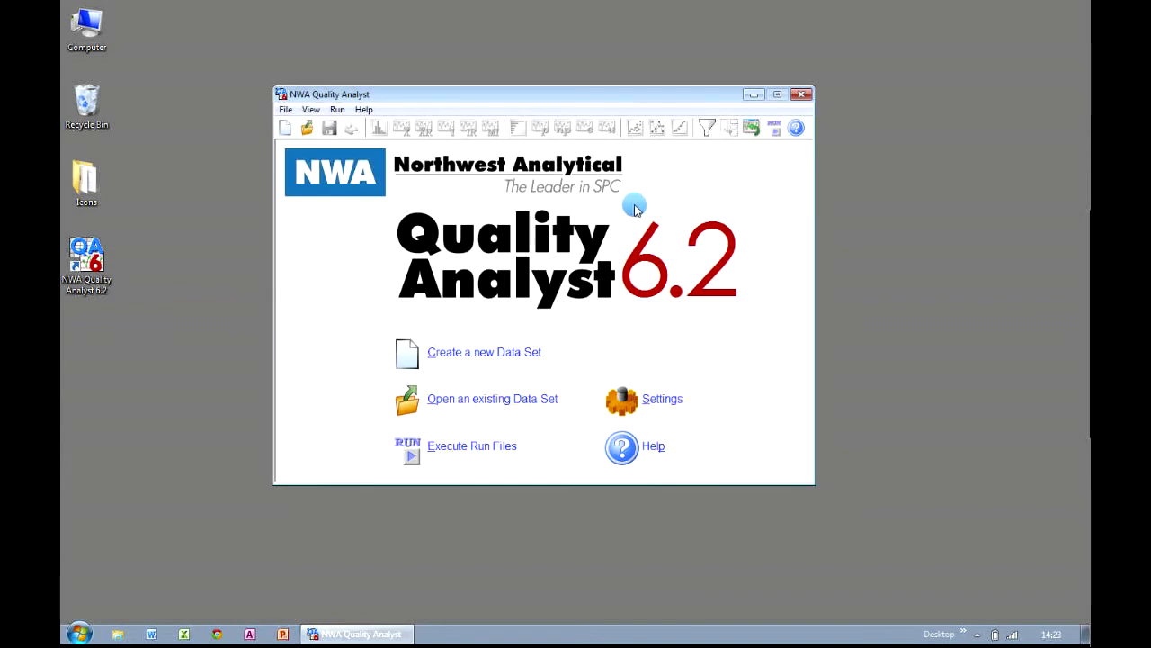
{"action": "left_click", "coordinate": [285, 109]}
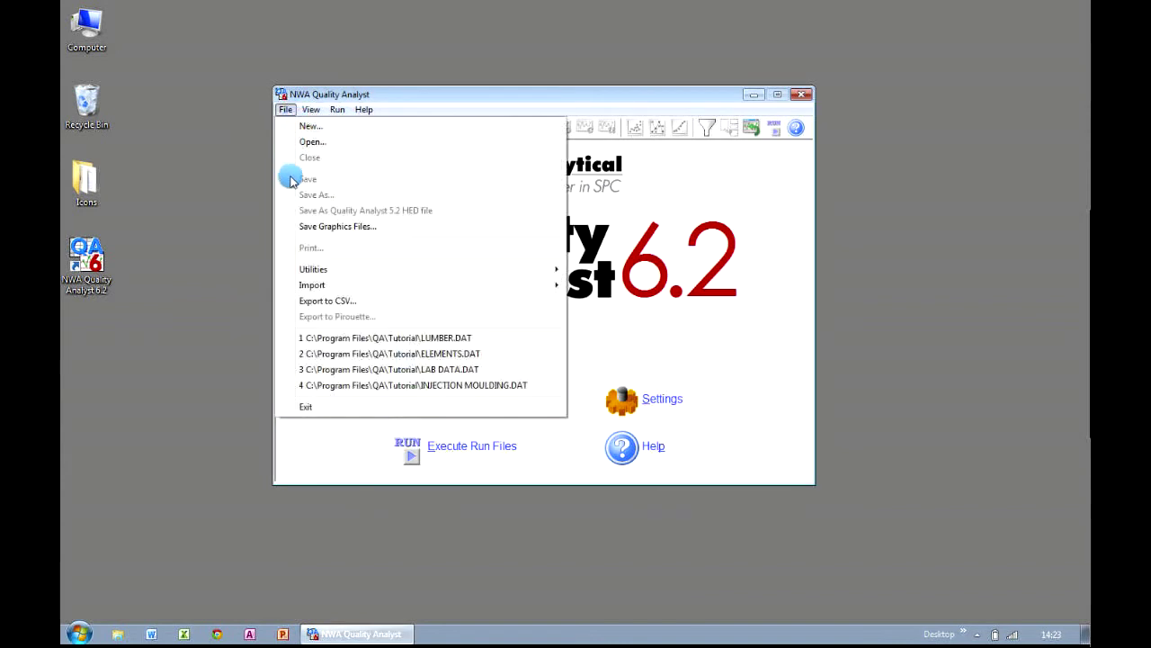
{"action": "left_click", "coordinate": [288, 340]}
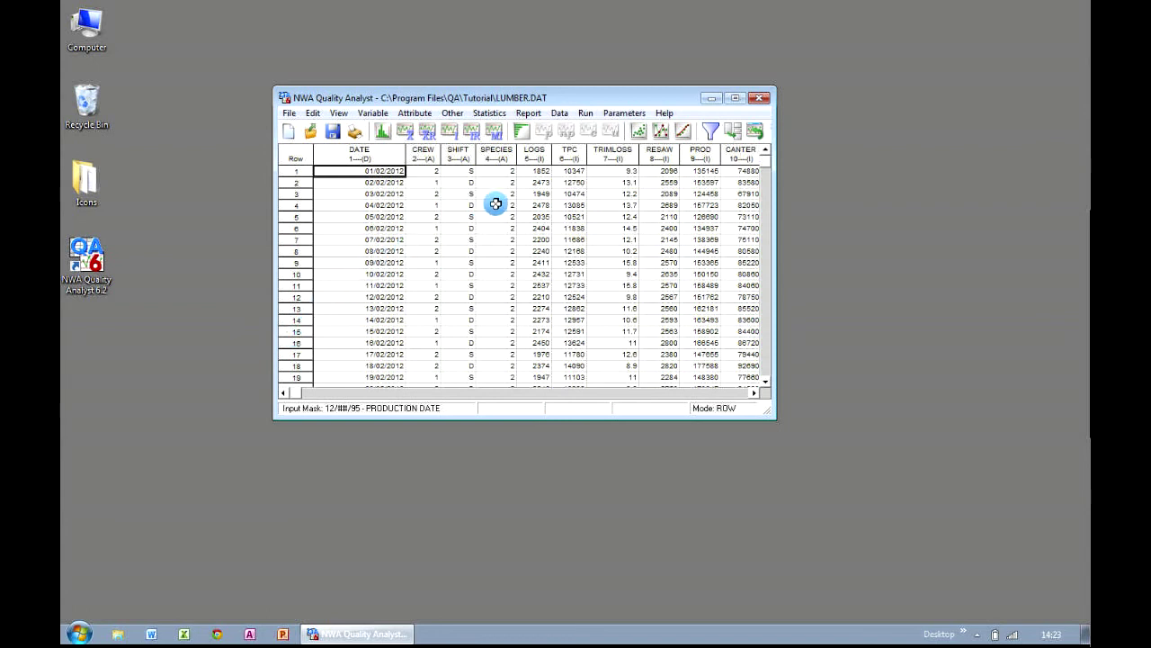
Check the descriptions of the LOGS, TPC, TRIMLOSS and RESAW columns.
{"action": "left_click", "coordinate": [539, 153]}
{"action": "left_click", "coordinate": [566, 153]}
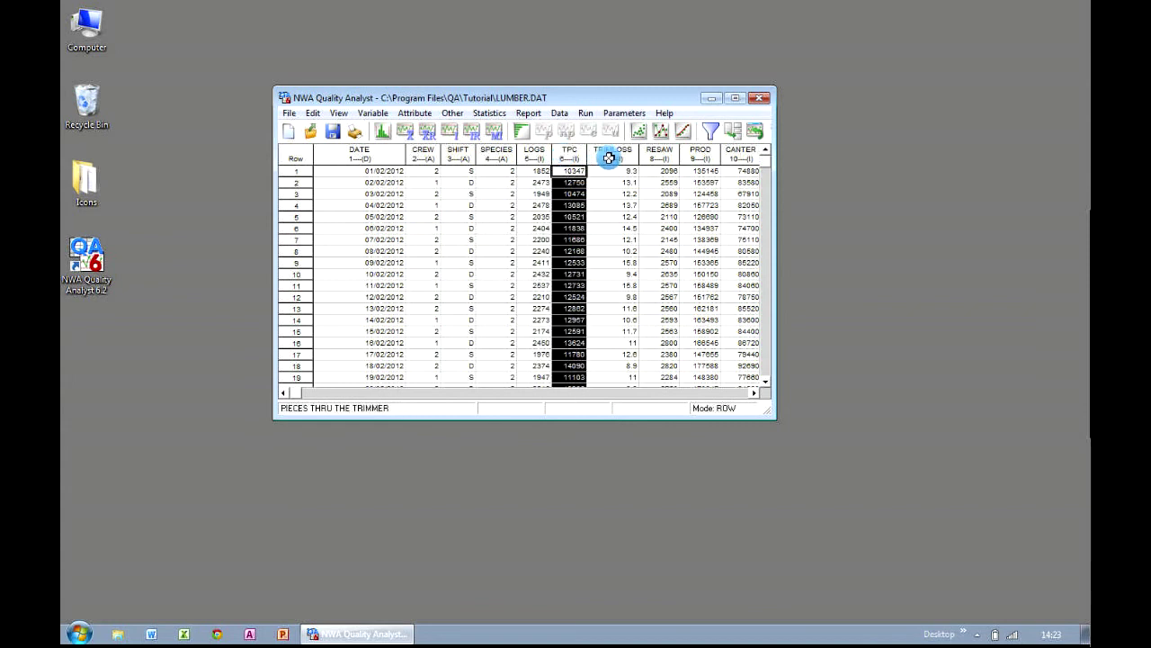
{"action": "left_click", "coordinate": [612, 154]}
{"action": "left_click", "coordinate": [657, 155]}
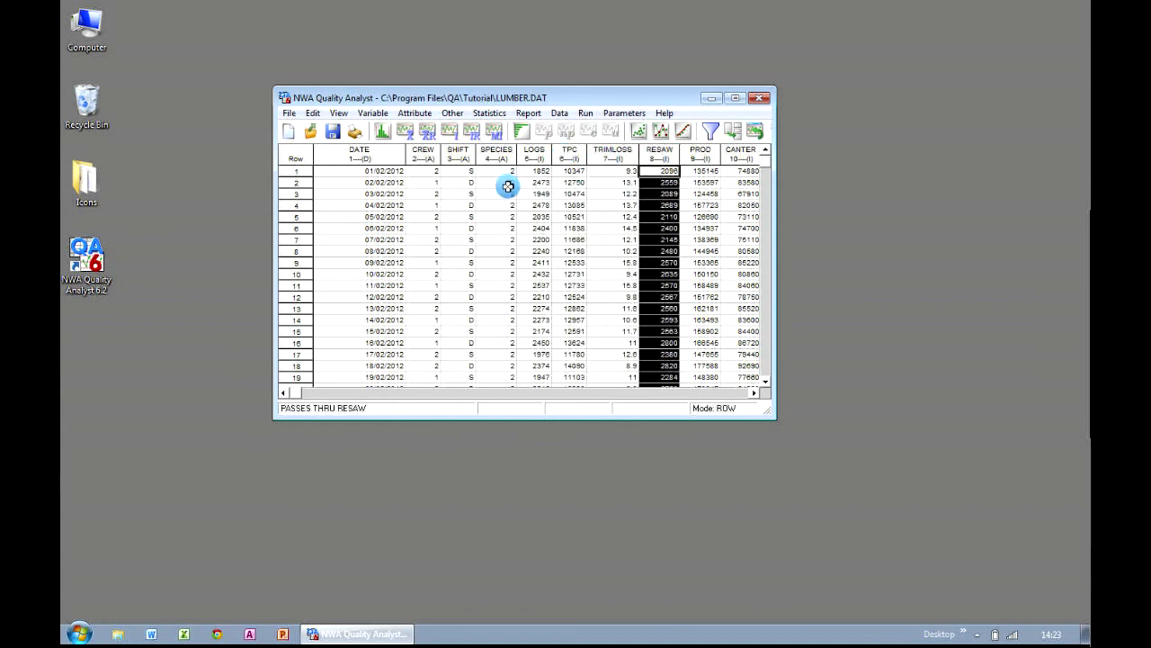
In Variable Definition and Specifications, give LOGS Logging as both cause and action category.
{"action": "left_click", "coordinate": [312, 115]}
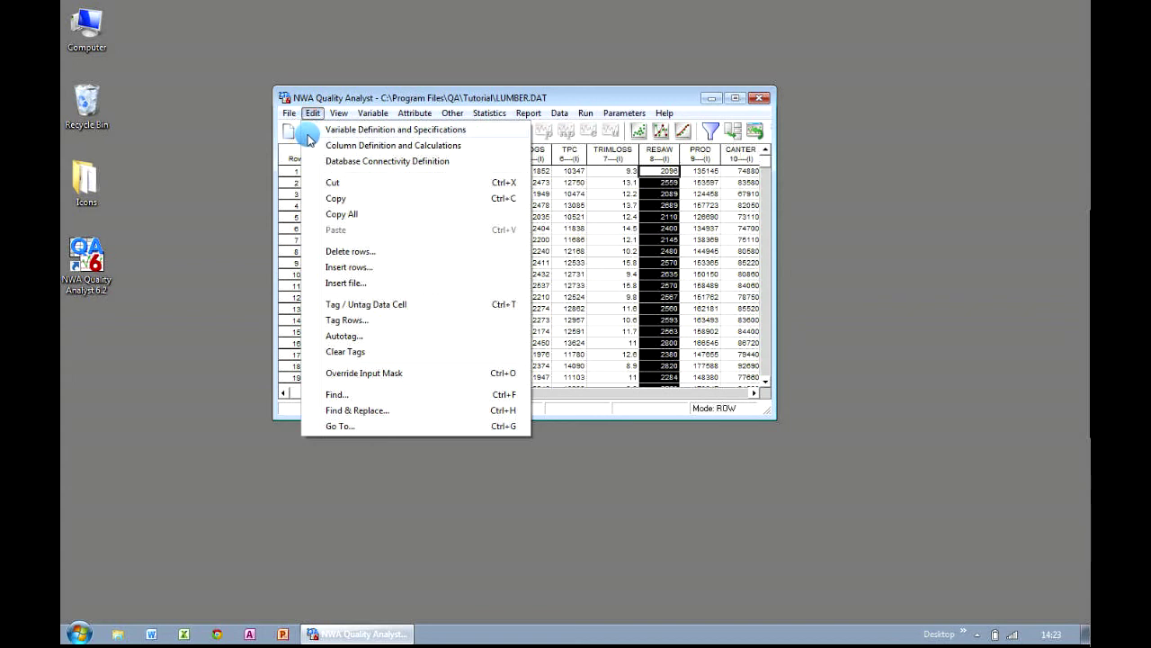
{"action": "left_click", "coordinate": [308, 134]}
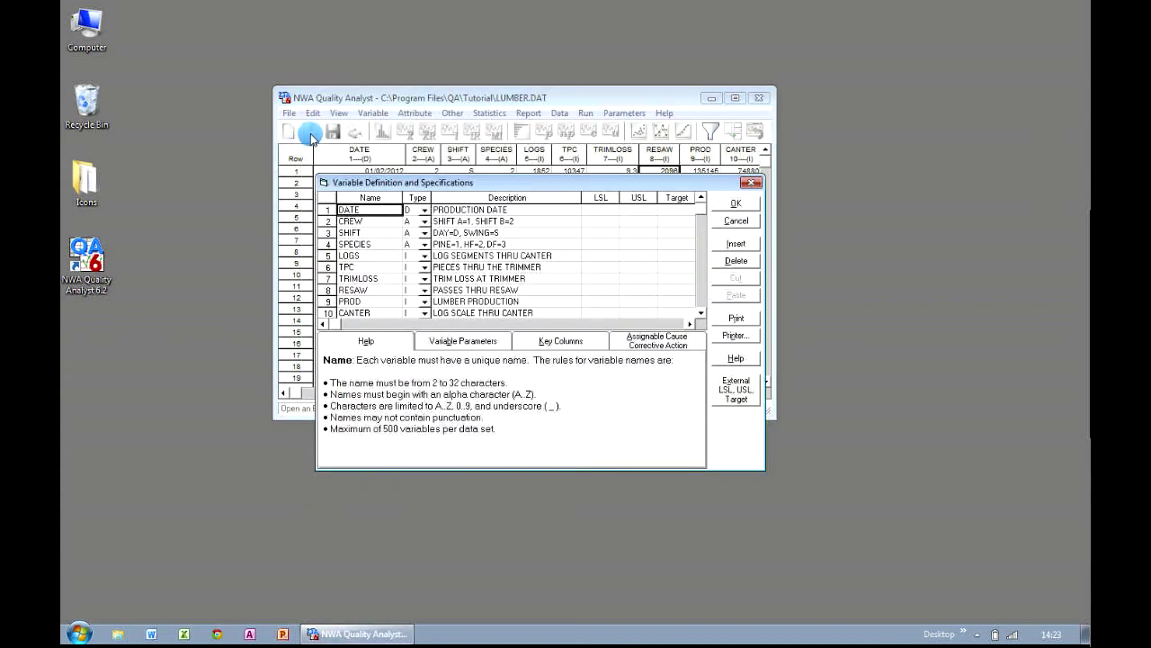
{"action": "left_click", "coordinate": [698, 349]}
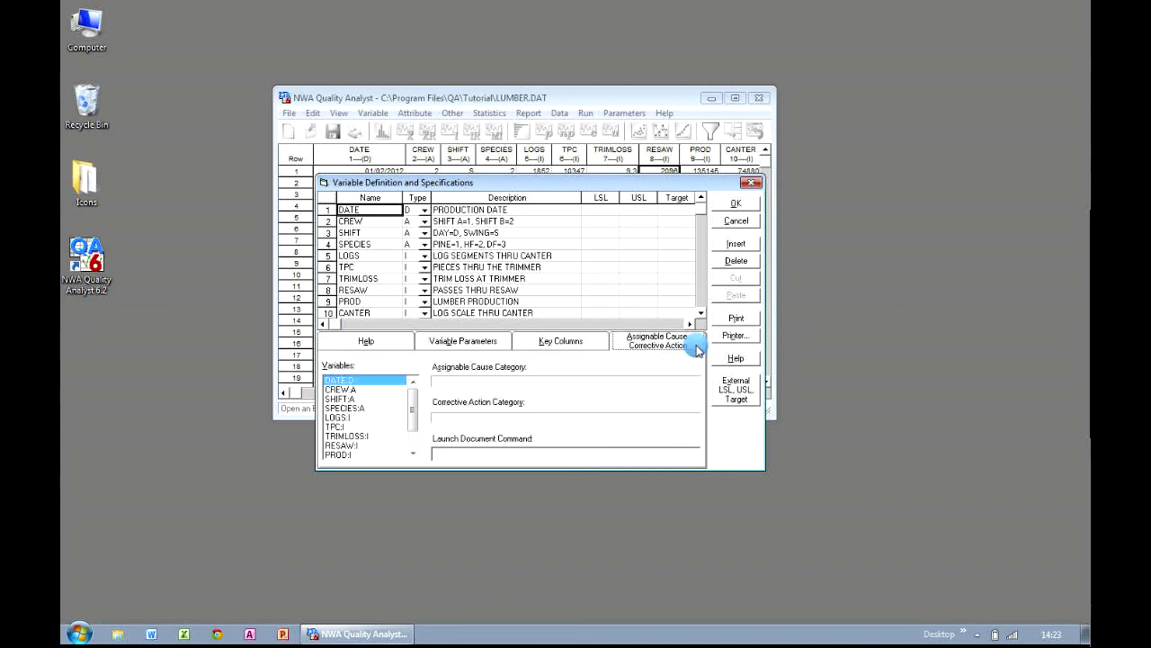
{"action": "left_click", "coordinate": [347, 418]}
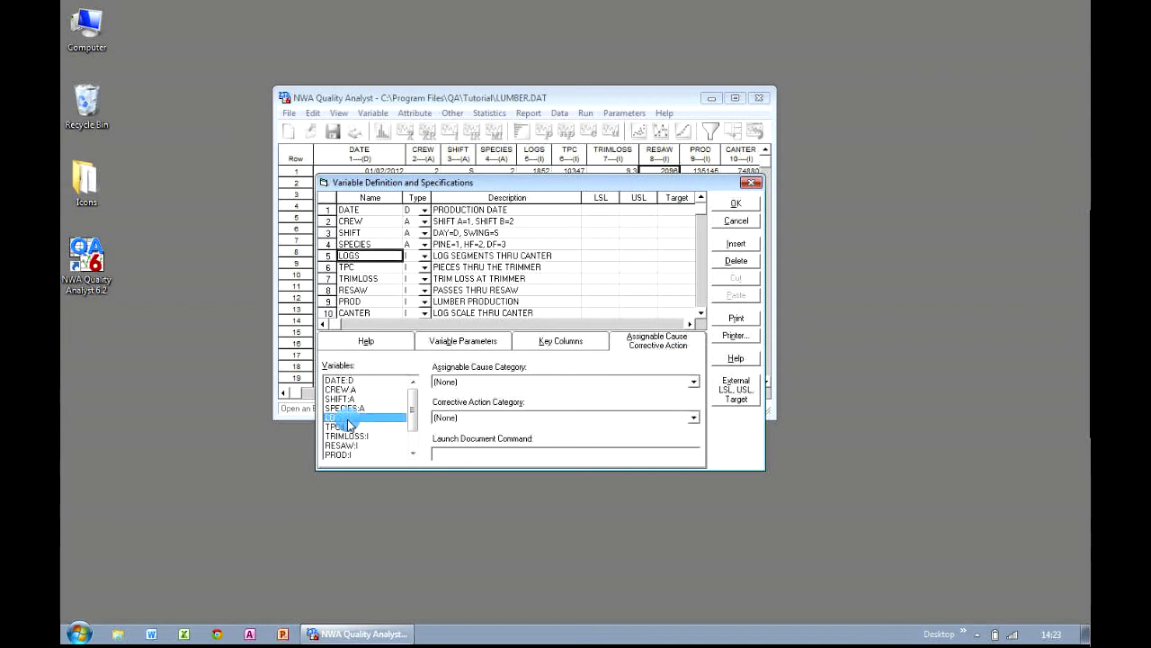
{"action": "left_click", "coordinate": [696, 383]}
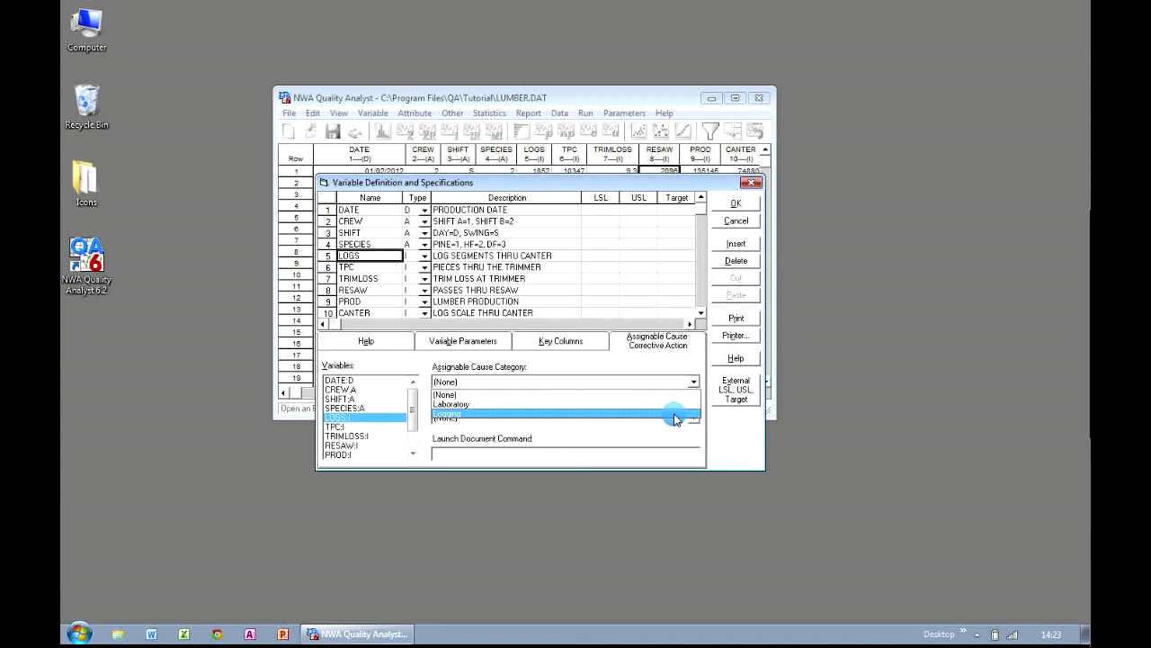
{"action": "left_click", "coordinate": [676, 415]}
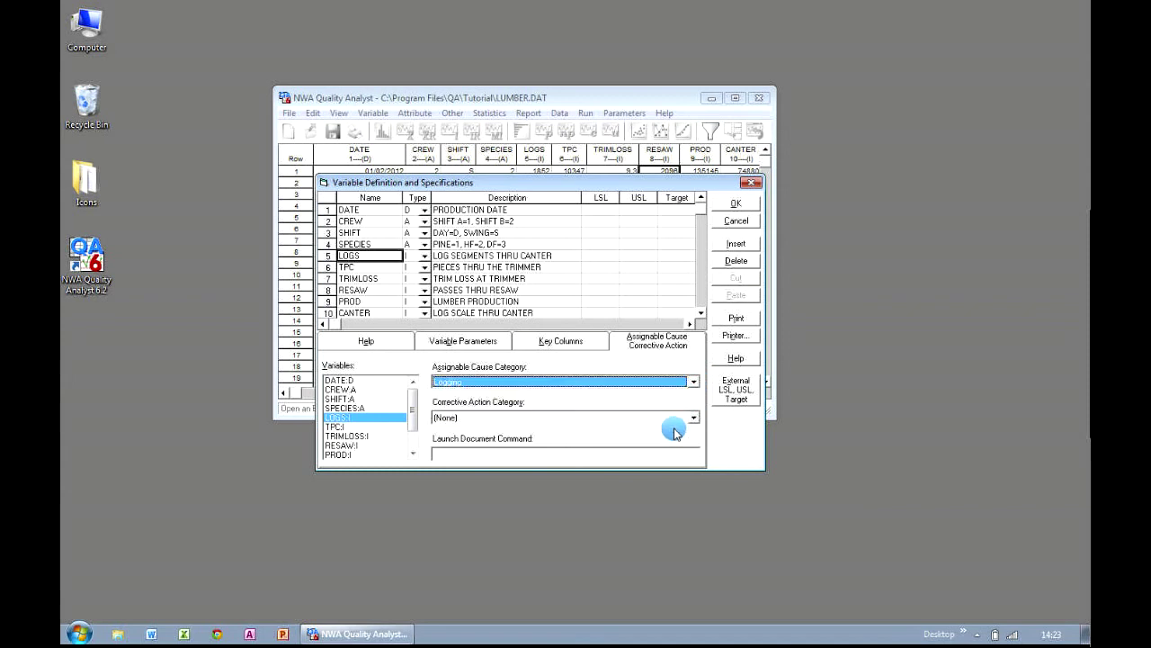
{"action": "left_click", "coordinate": [679, 418]}
{"action": "left_click", "coordinate": [670, 448]}
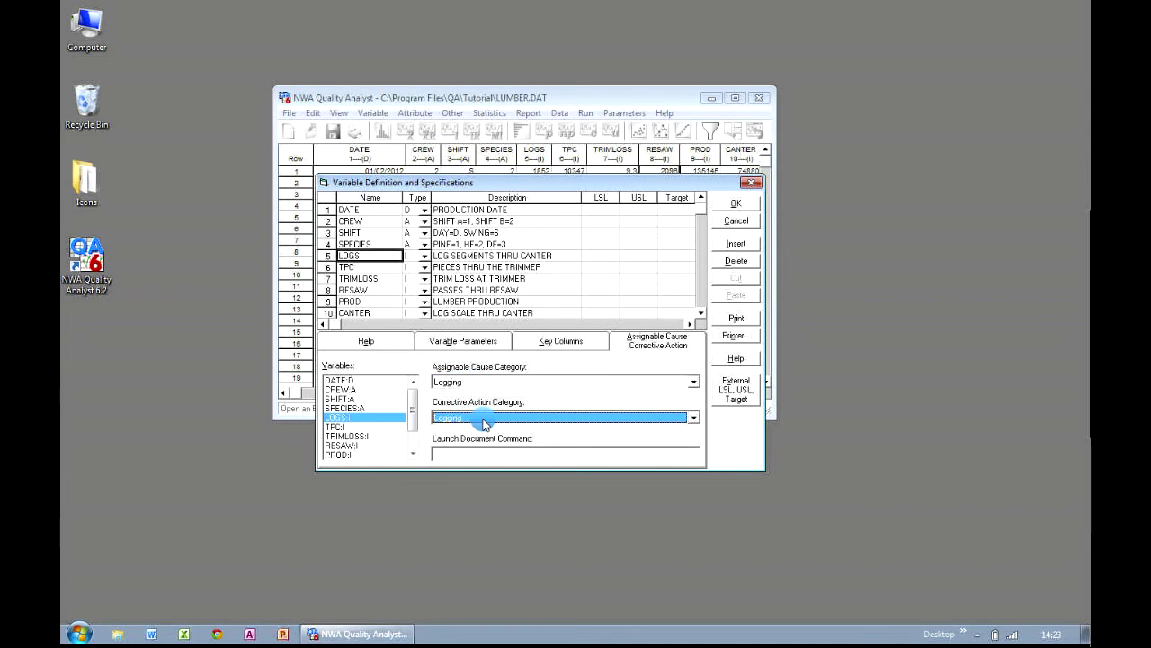
Set TPC's assignable cause and corrective action categories to Laboratory.
{"action": "left_click", "coordinate": [356, 427]}
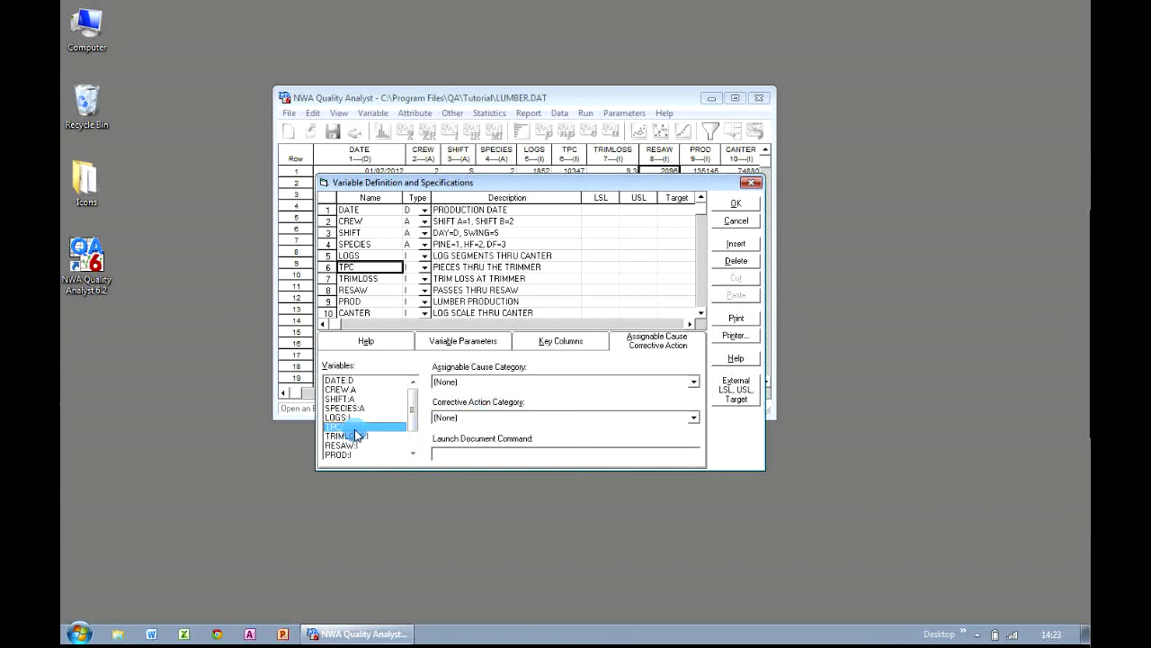
{"action": "left_click", "coordinate": [492, 382]}
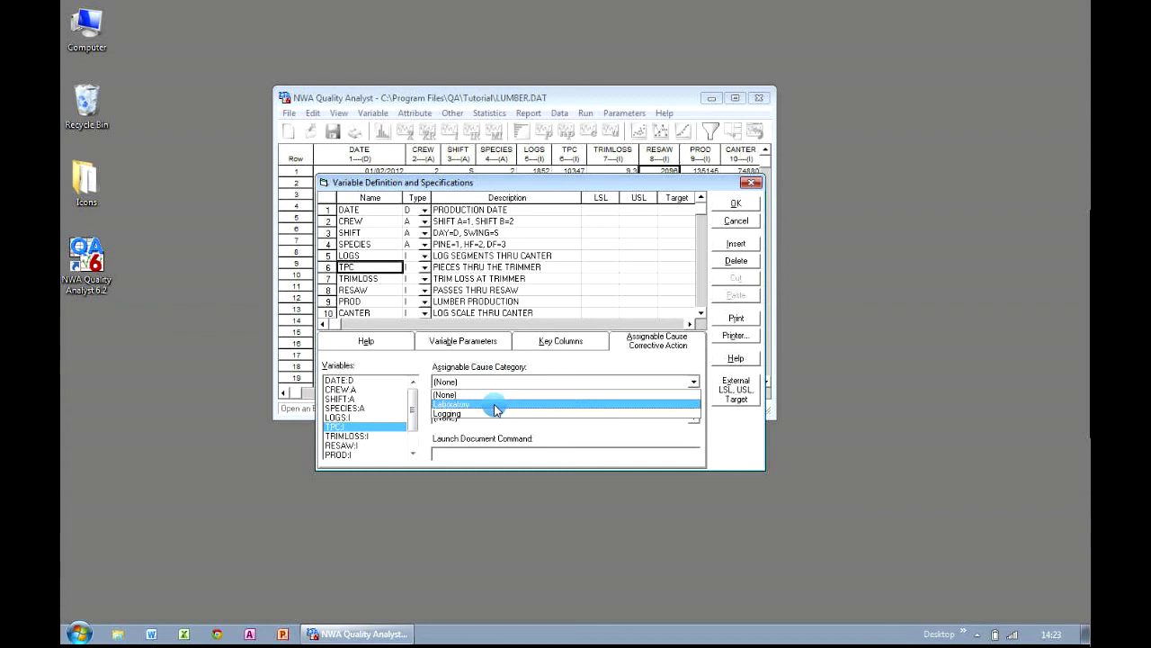
{"action": "left_click", "coordinate": [495, 407]}
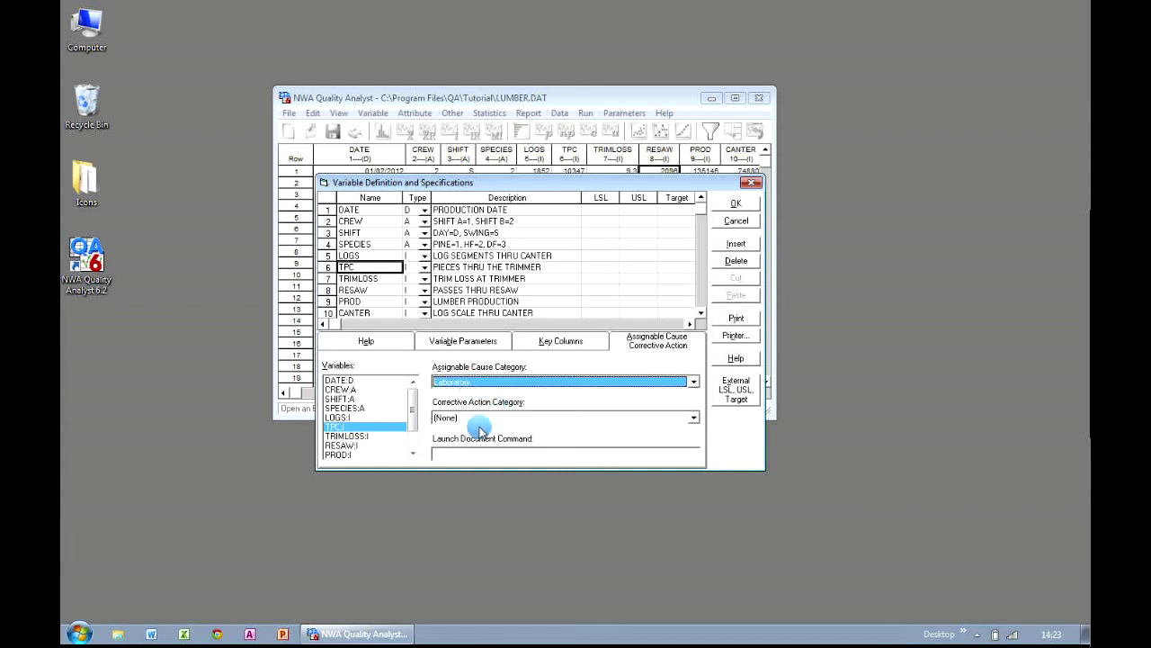
{"action": "left_click", "coordinate": [476, 419]}
{"action": "left_click", "coordinate": [464, 439]}
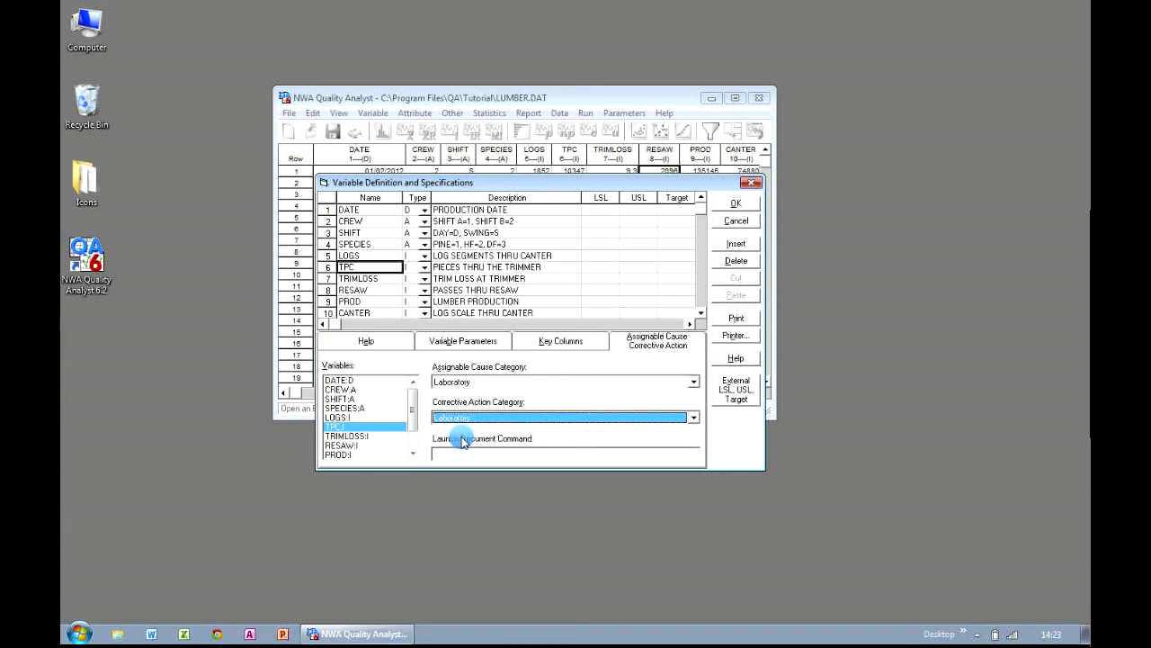
Give TRIMLOSS a Logging cause category and Laboratory action category, and confirm.
{"action": "left_click", "coordinate": [364, 435]}
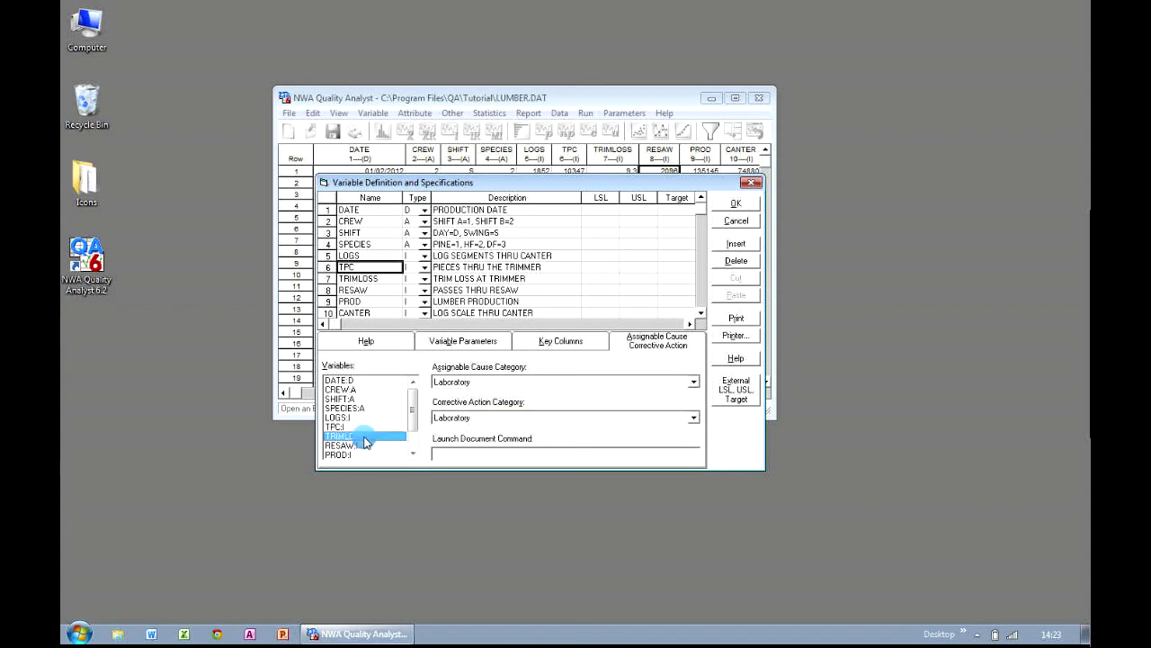
{"action": "left_click", "coordinate": [467, 384]}
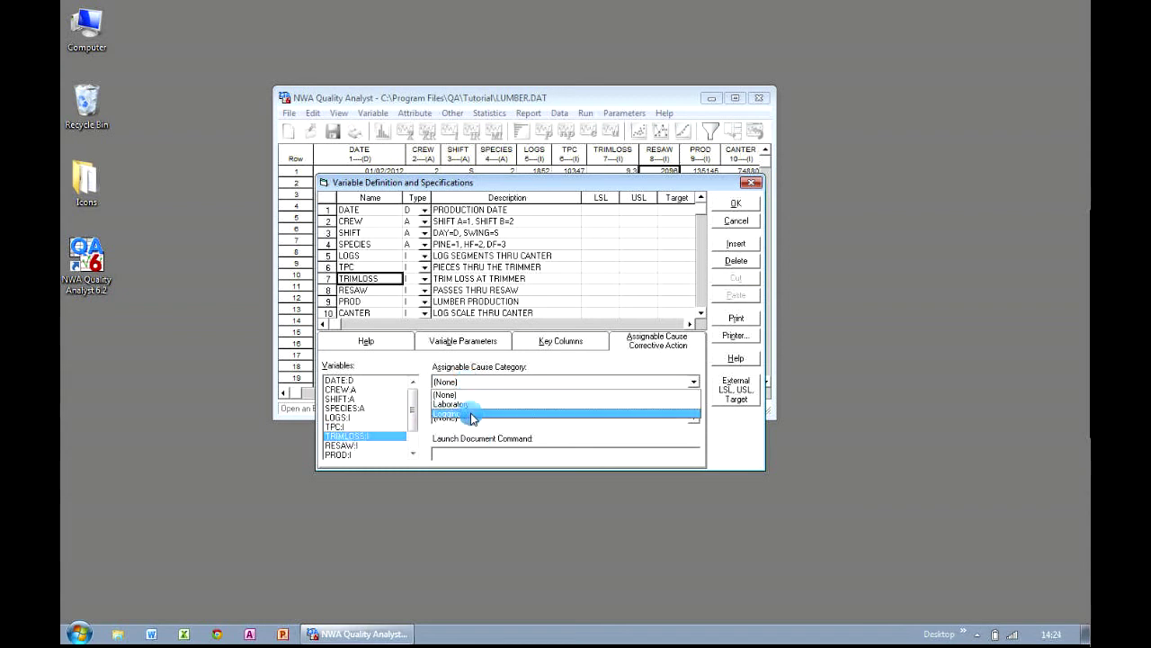
{"action": "left_click", "coordinate": [471, 415]}
{"action": "left_click", "coordinate": [470, 419]}
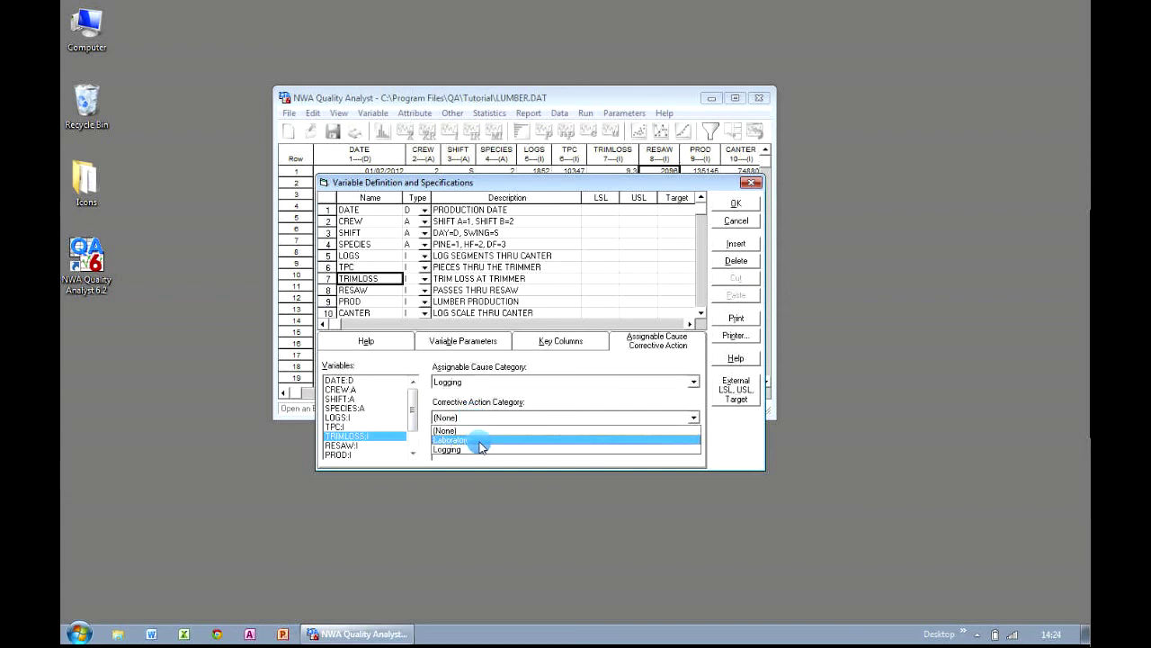
{"action": "left_click", "coordinate": [481, 442]}
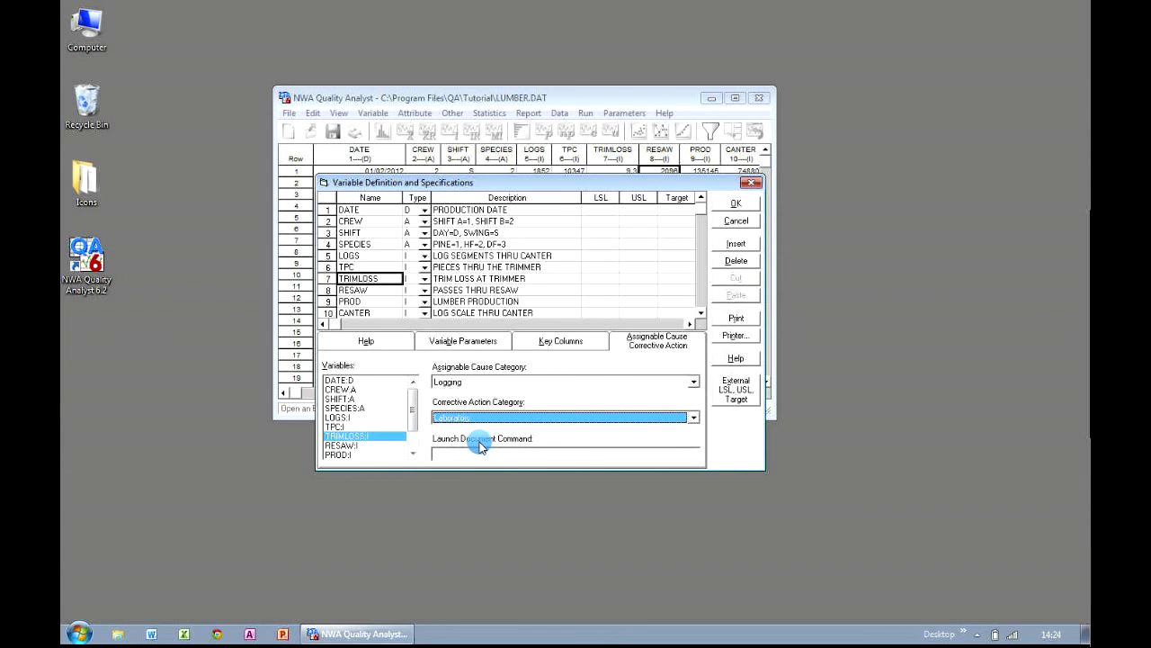
{"action": "left_click", "coordinate": [752, 207]}
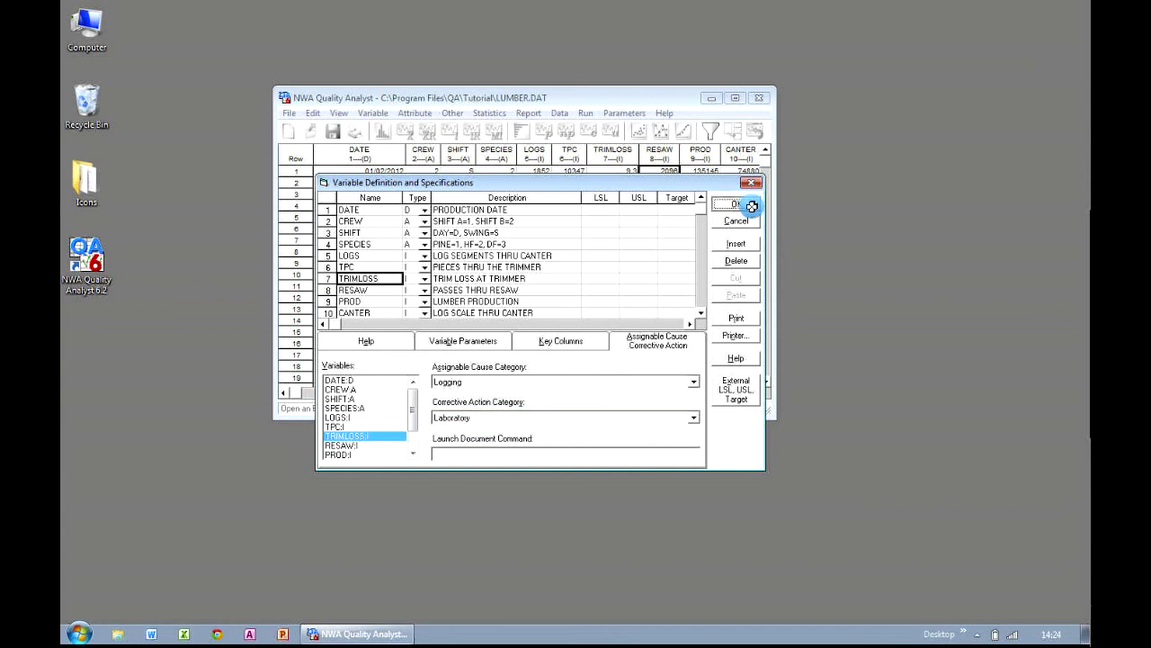
Draw an individuals chart of LOGS (CL 1942.877, UCL 2724.014, LCL 1161.74).
{"action": "left_click", "coordinate": [543, 158]}
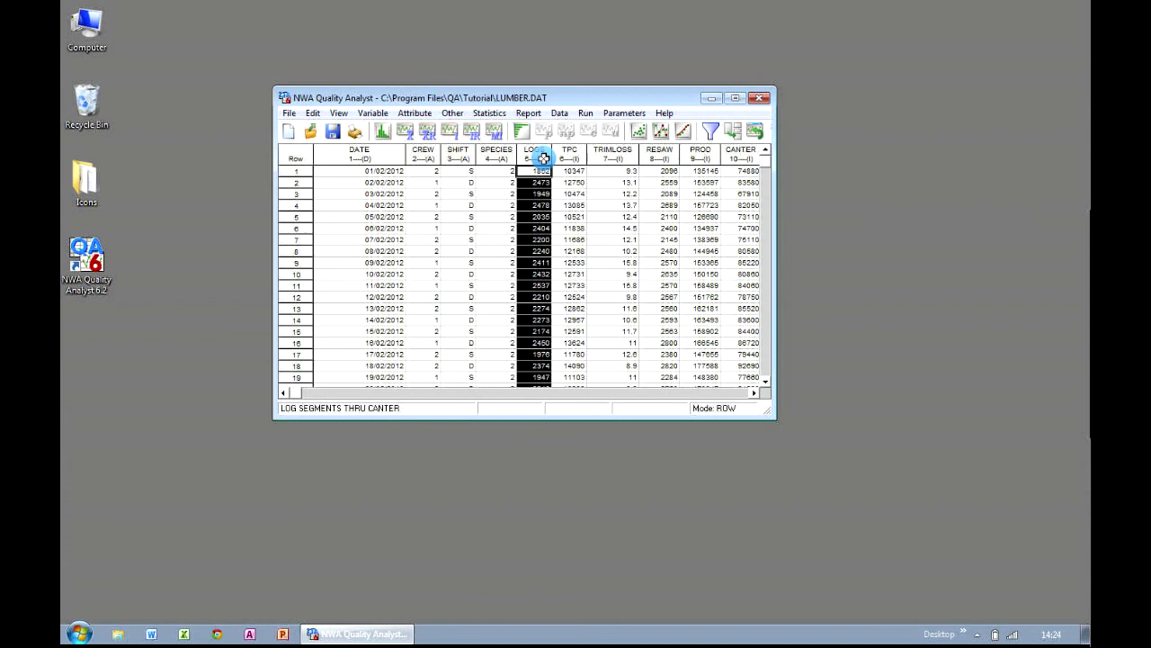
{"action": "left_click", "coordinate": [456, 141]}
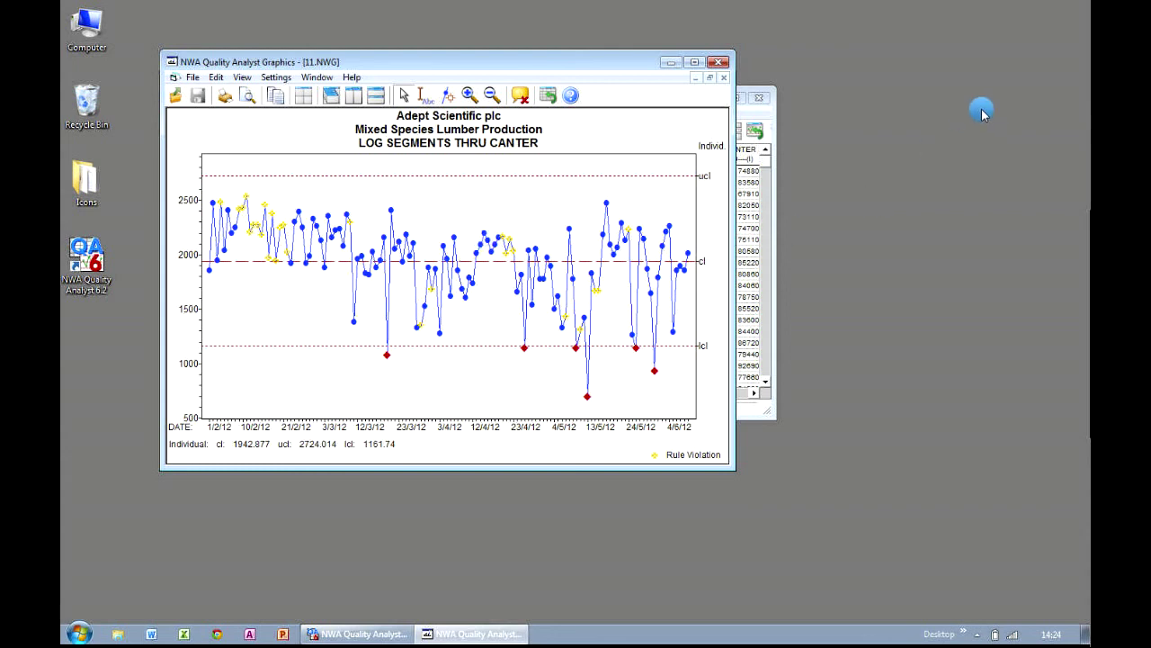
{"action": "left_click", "coordinate": [985, 140]}
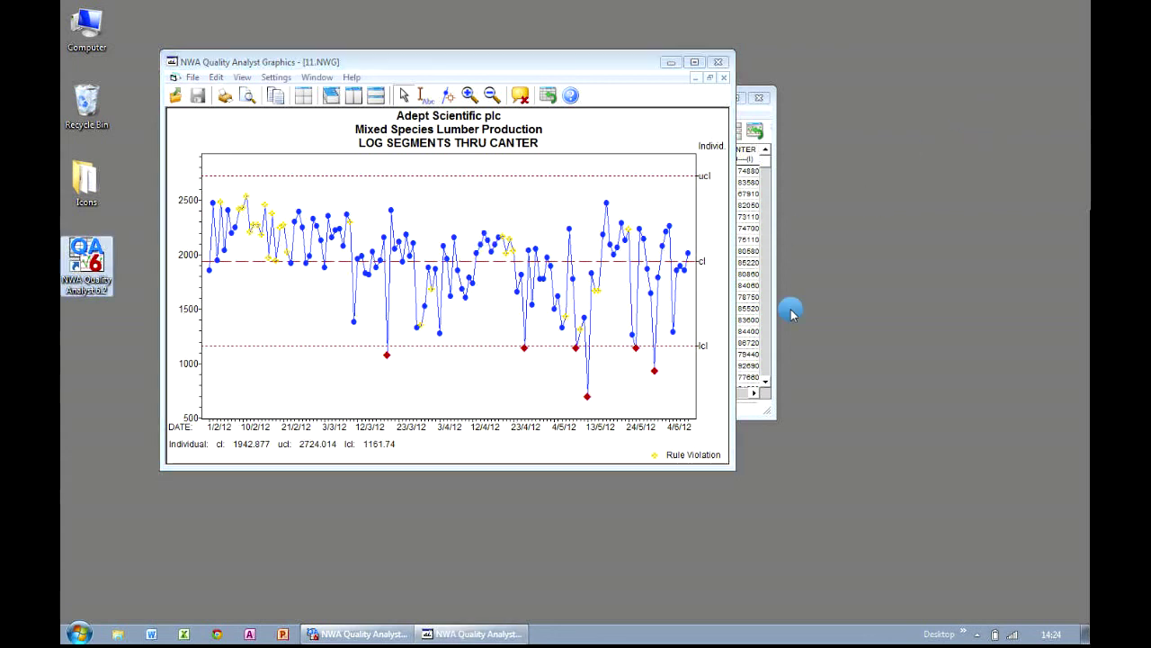
Tag the row 49 point Measurement Error / Retested or Remeasured and move its callout left.
{"action": "right_click", "coordinate": [388, 358]}
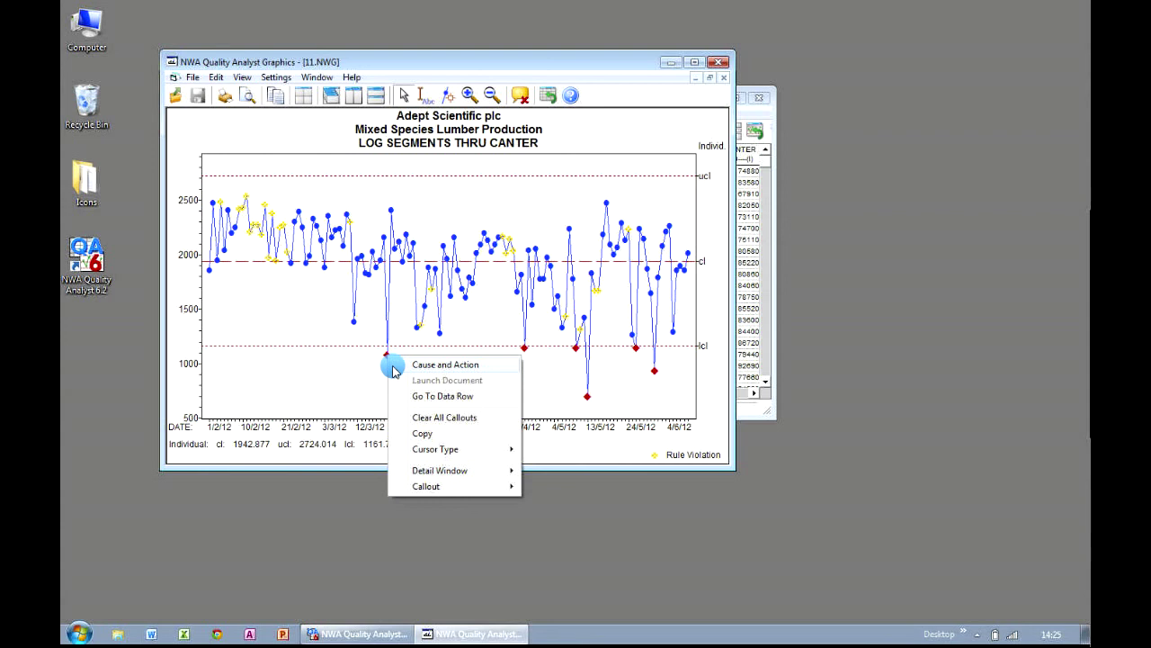
{"action": "left_click", "coordinate": [393, 367]}
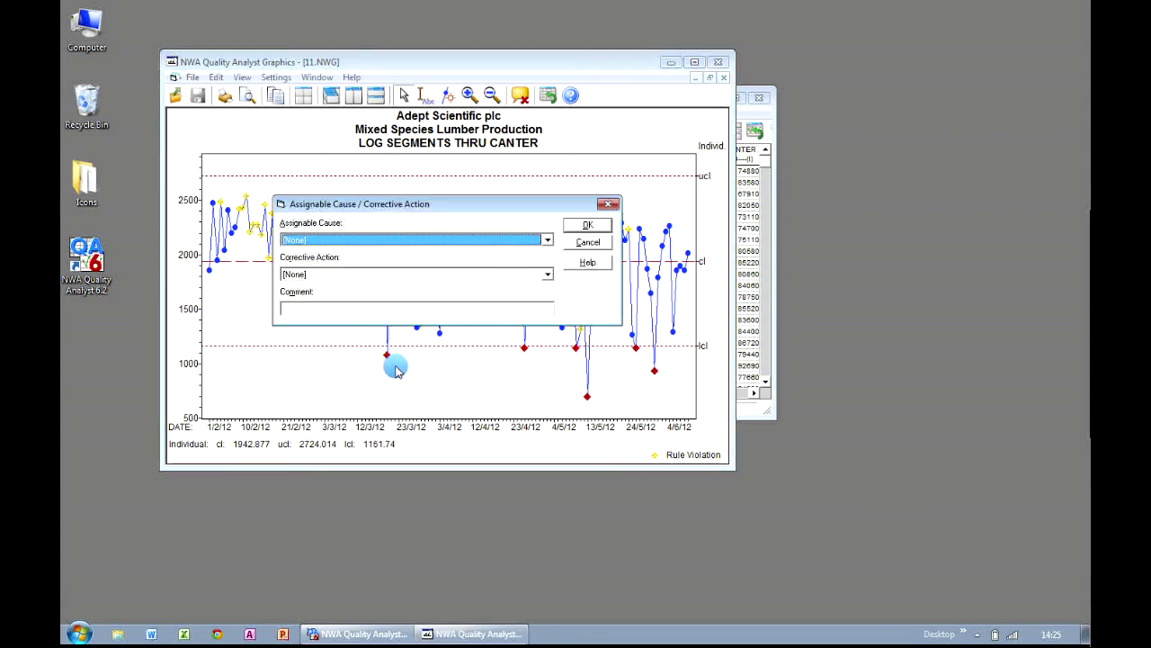
{"action": "left_click", "coordinate": [548, 240]}
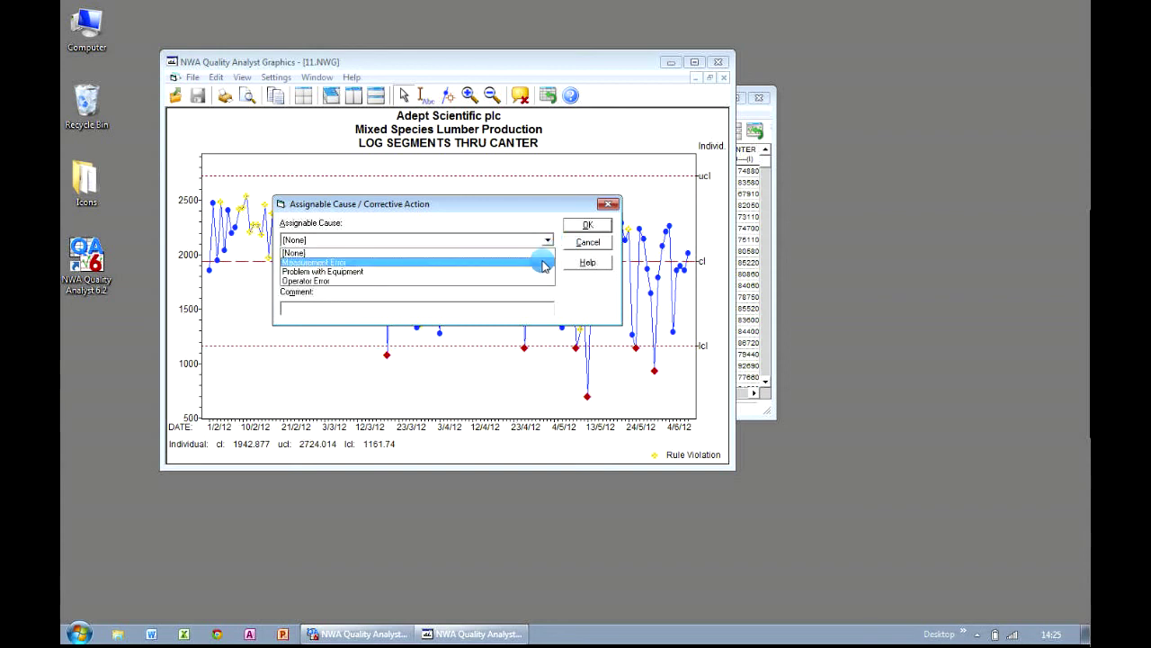
{"action": "left_click", "coordinate": [545, 262]}
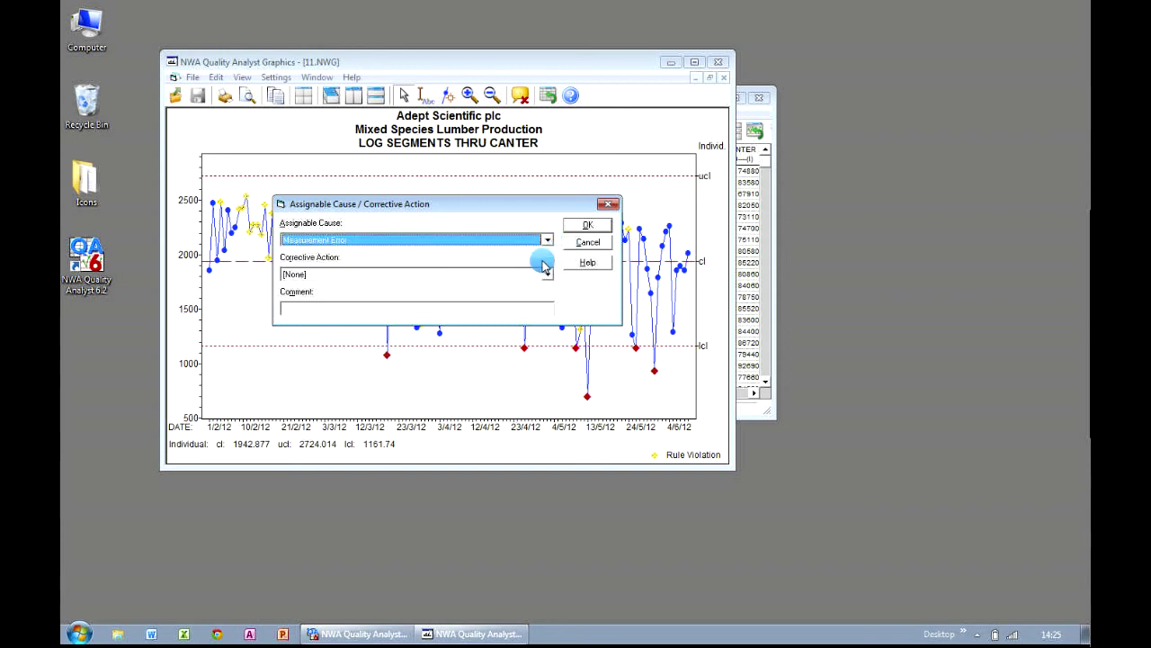
{"action": "left_click", "coordinate": [548, 273]}
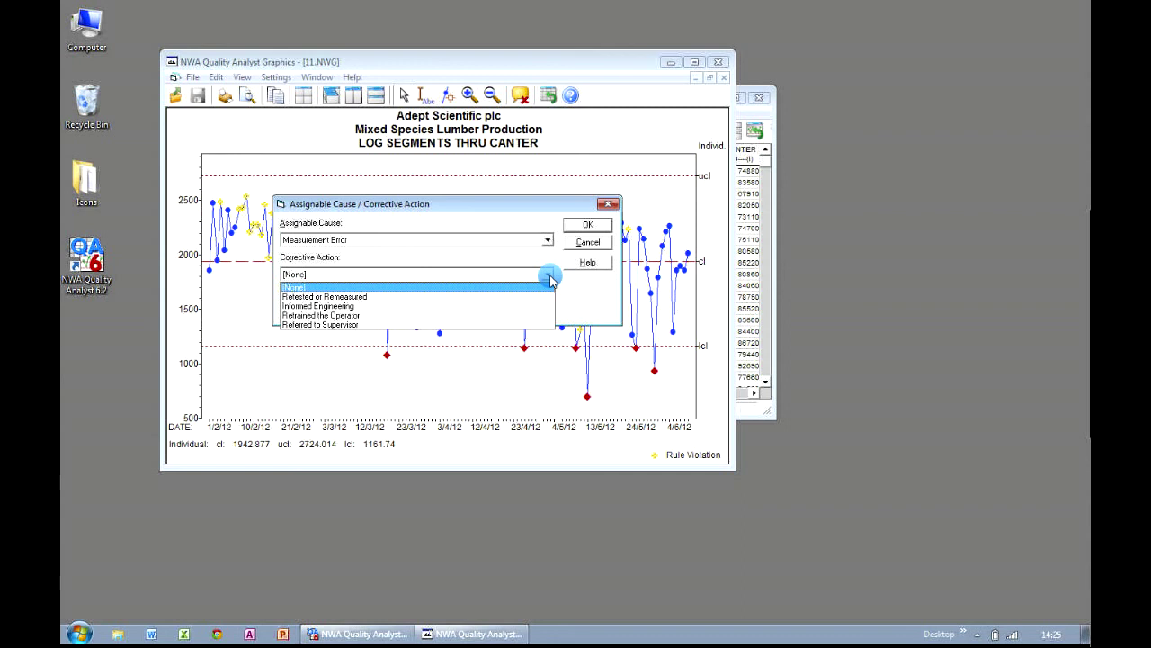
{"action": "left_click", "coordinate": [537, 296]}
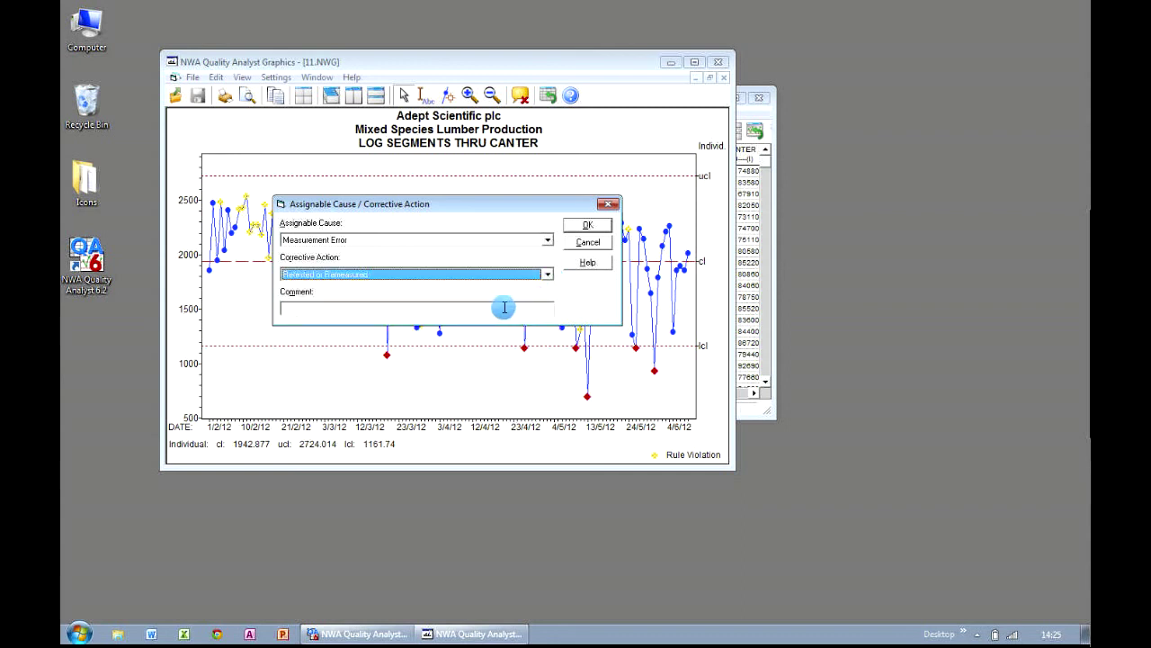
{"action": "left_click", "coordinate": [504, 308]}
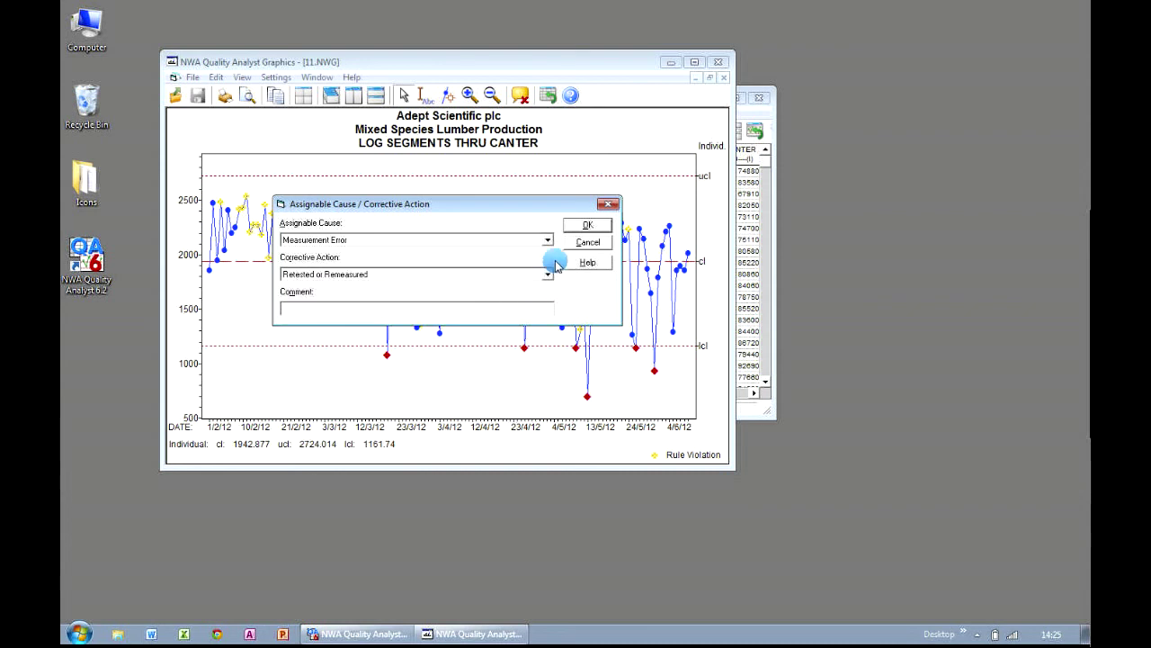
{"action": "left_click", "coordinate": [608, 228]}
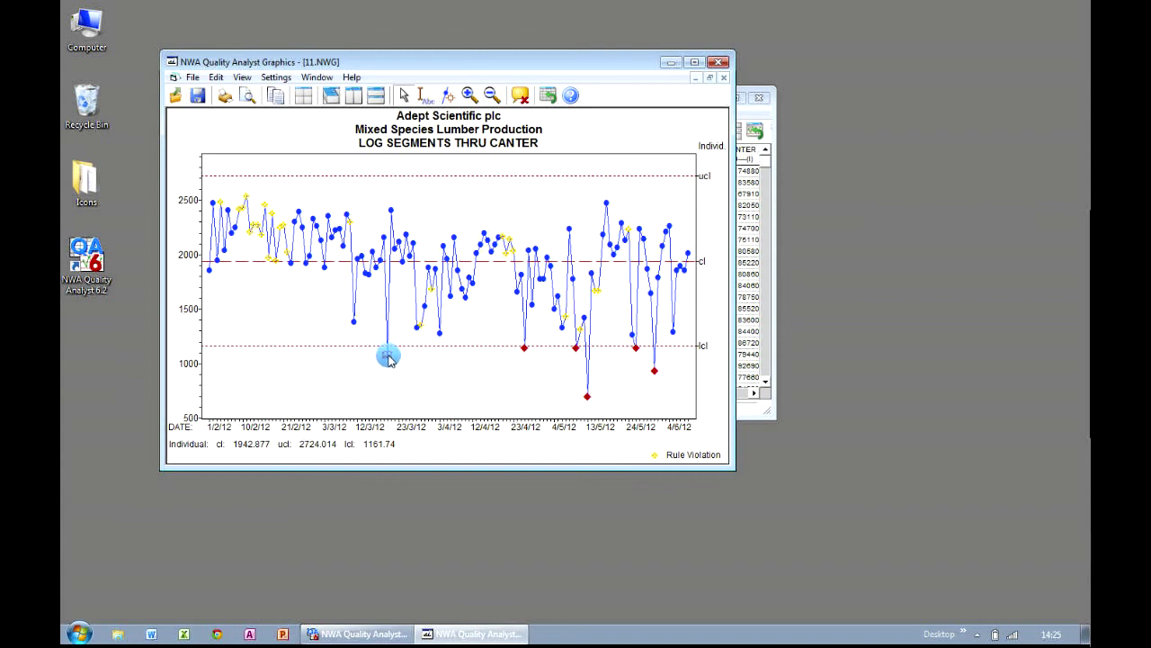
{"action": "mouse_move", "coordinate": [389, 358]}
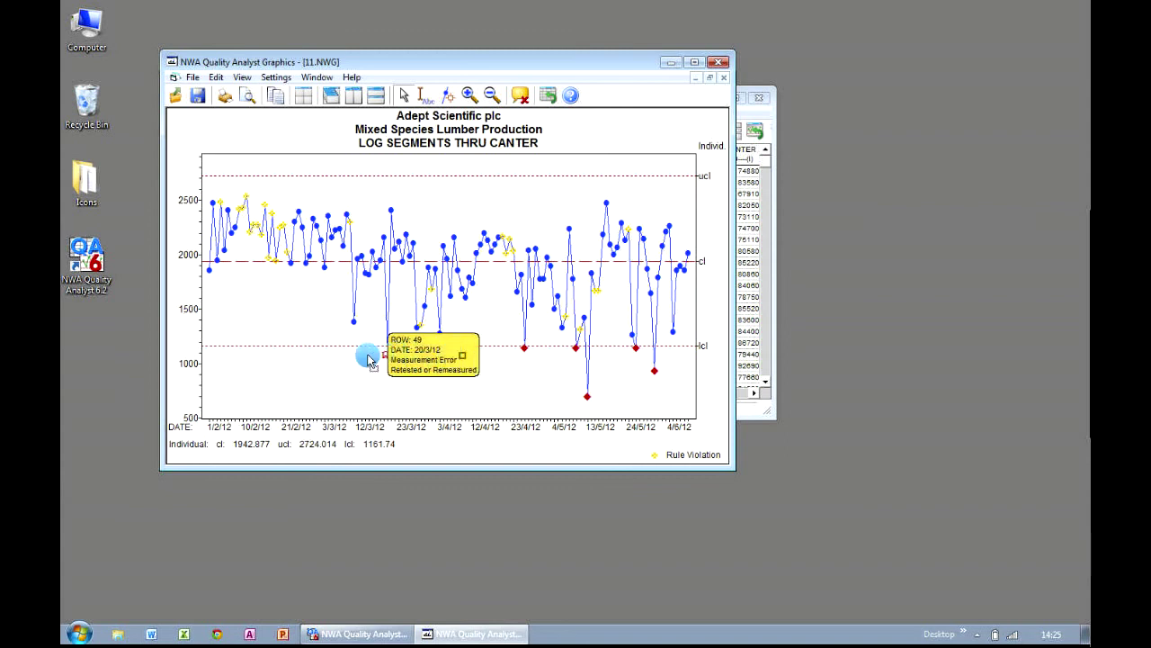
{"action": "left_click_drag", "start_coordinate": [368, 358], "coordinate": [309, 360]}
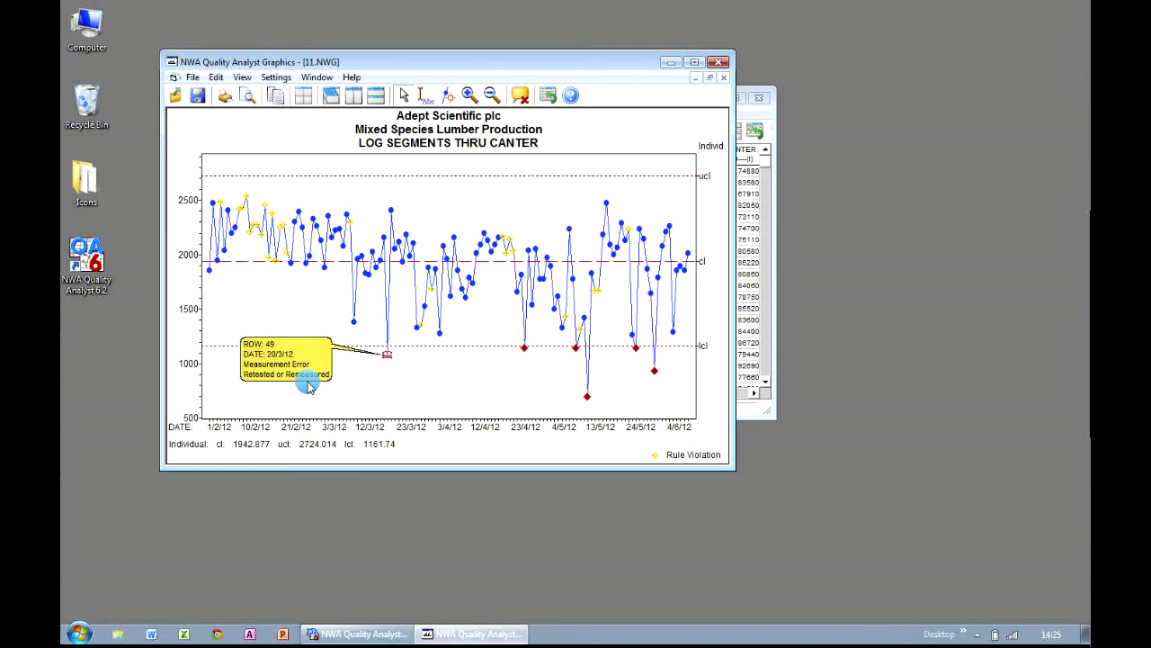
Tag row 86 Problem with Equipment / Informed Engineering and place its callout below-left.
{"action": "right_click", "coordinate": [524, 349]}
{"action": "left_click", "coordinate": [540, 358]}
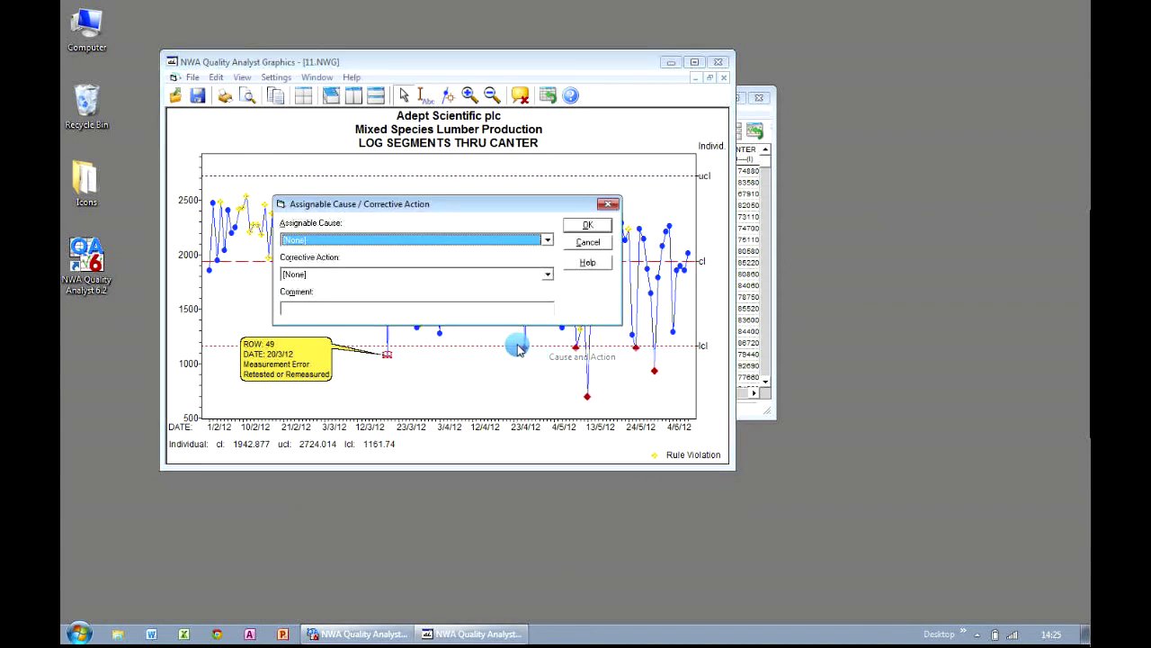
{"action": "left_click", "coordinate": [404, 240]}
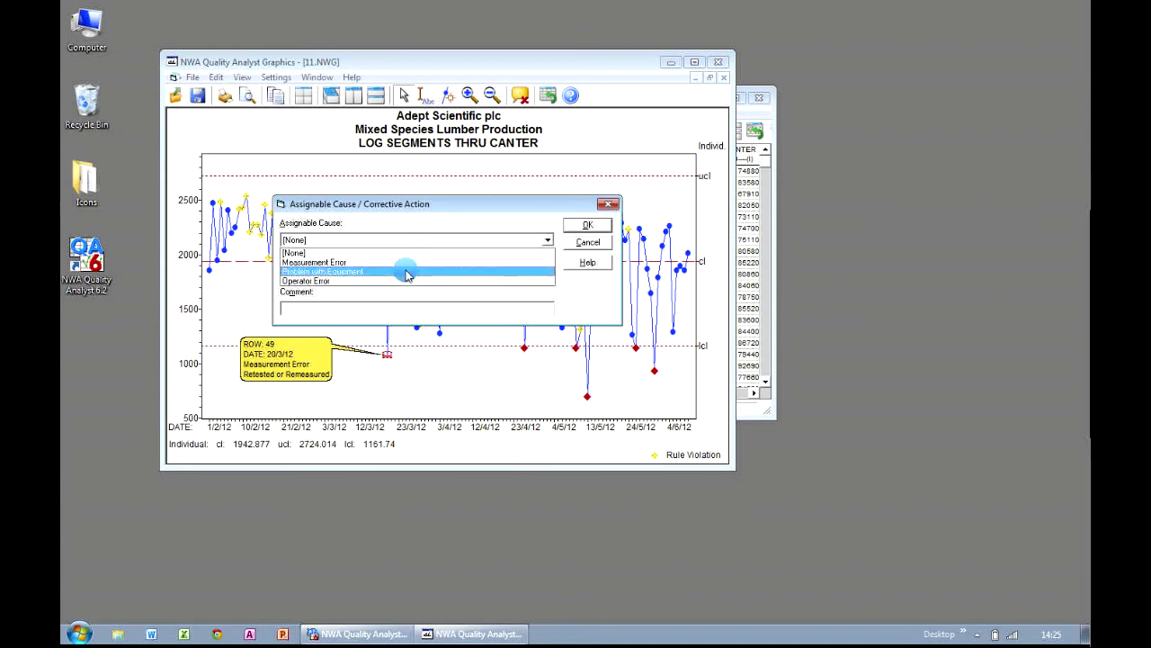
{"action": "left_click", "coordinate": [406, 271]}
{"action": "left_click", "coordinate": [406, 275]}
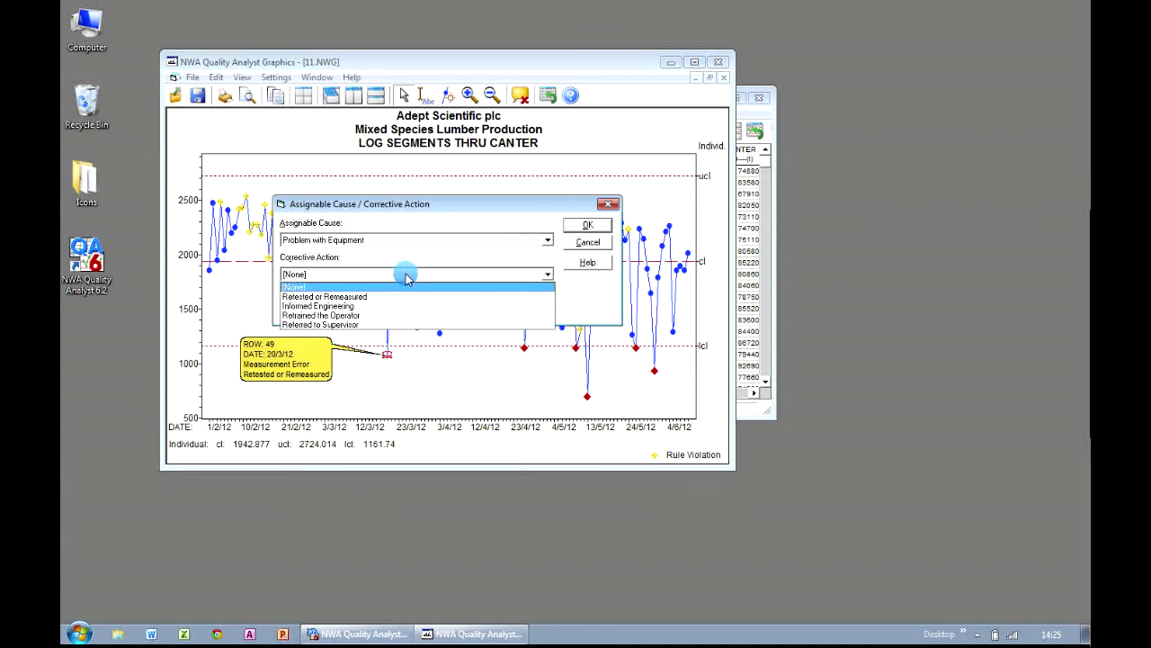
{"action": "left_click", "coordinate": [397, 306]}
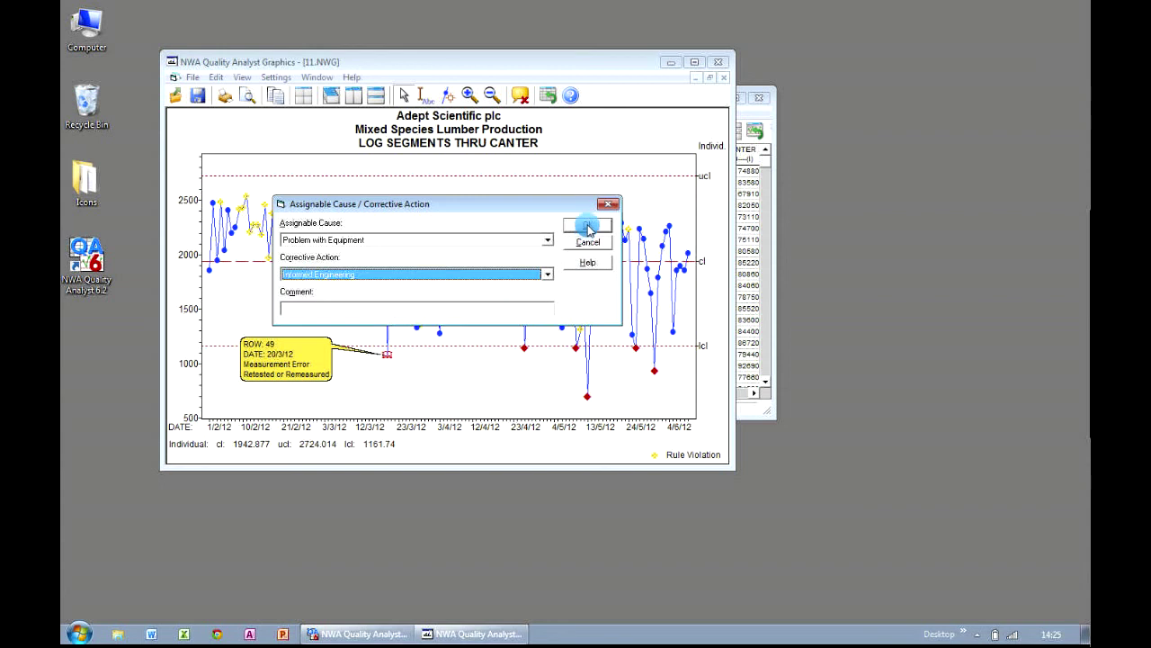
{"action": "left_click", "coordinate": [587, 226]}
{"action": "left_click_drag", "start_coordinate": [526, 353], "coordinate": [419, 386]}
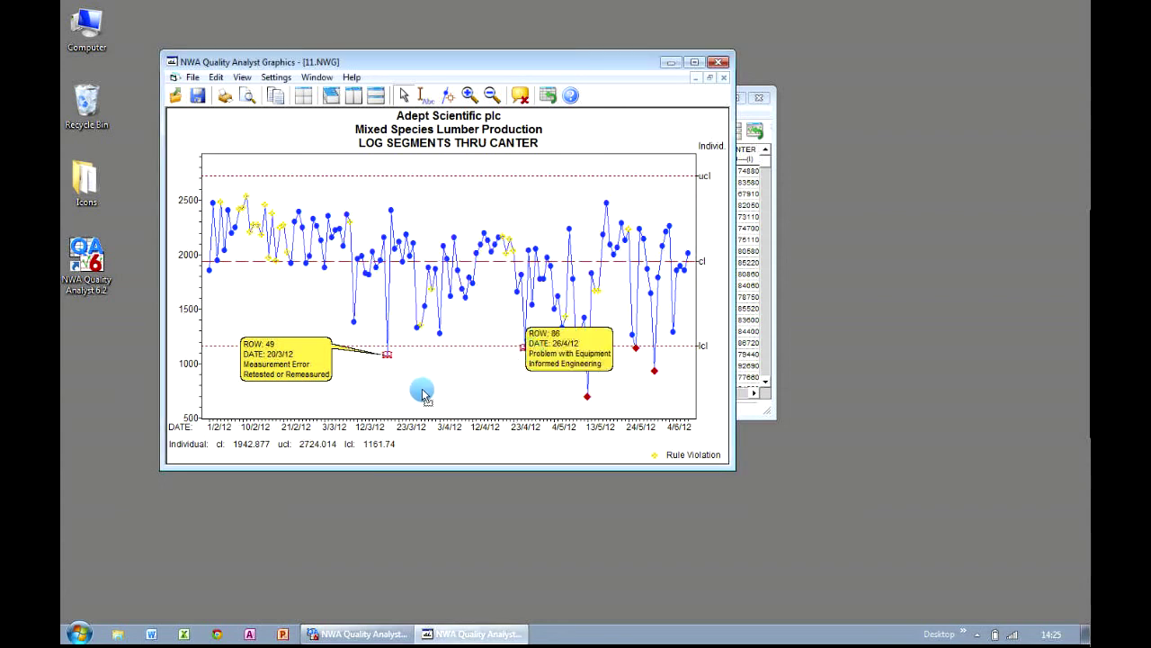
Tag the row 103 point Measurement Error / Retested or Remeasured.
{"action": "right_click", "coordinate": [590, 397]}
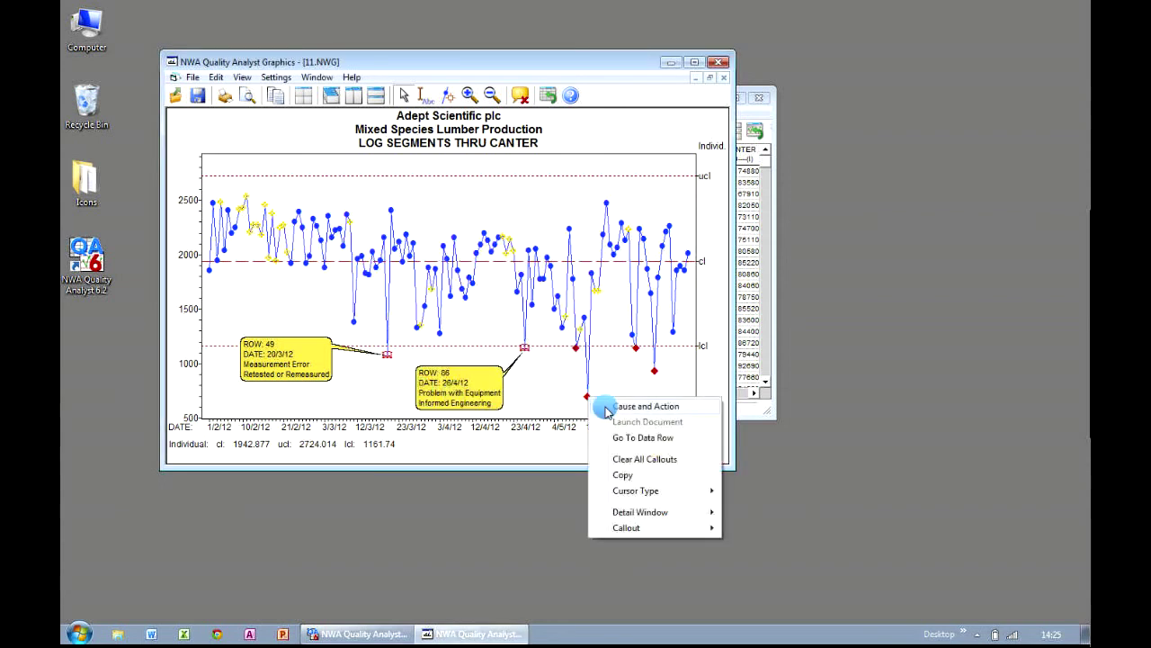
{"action": "left_click", "coordinate": [598, 405]}
{"action": "left_click", "coordinate": [495, 238]}
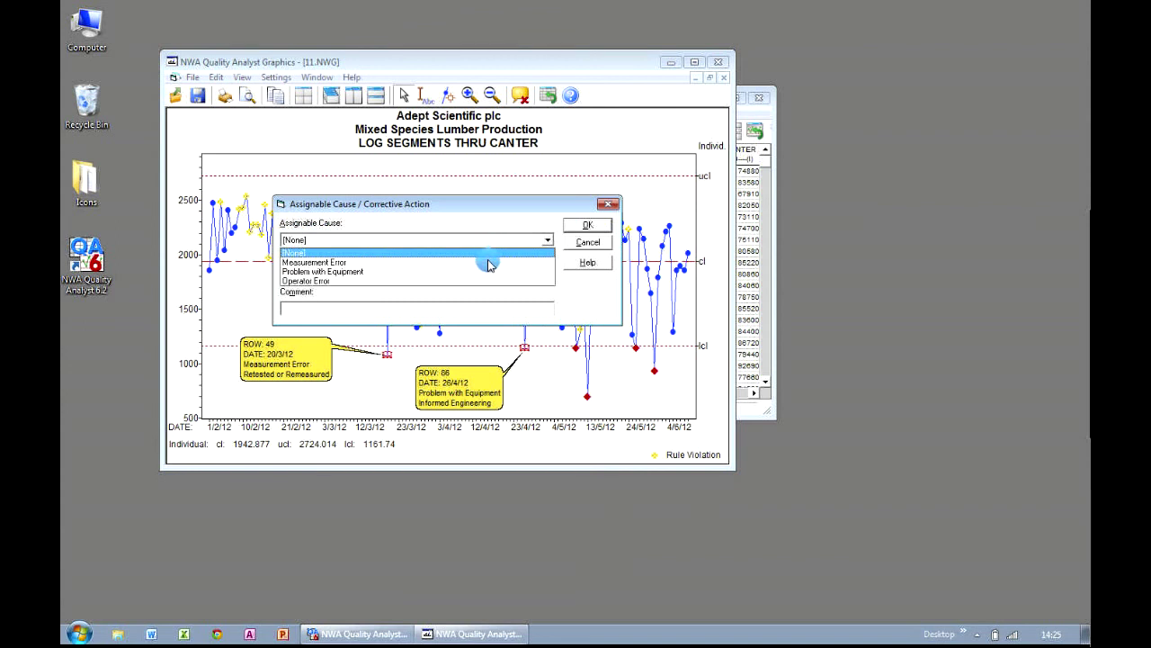
{"action": "left_click", "coordinate": [488, 261]}
{"action": "left_click", "coordinate": [488, 275]}
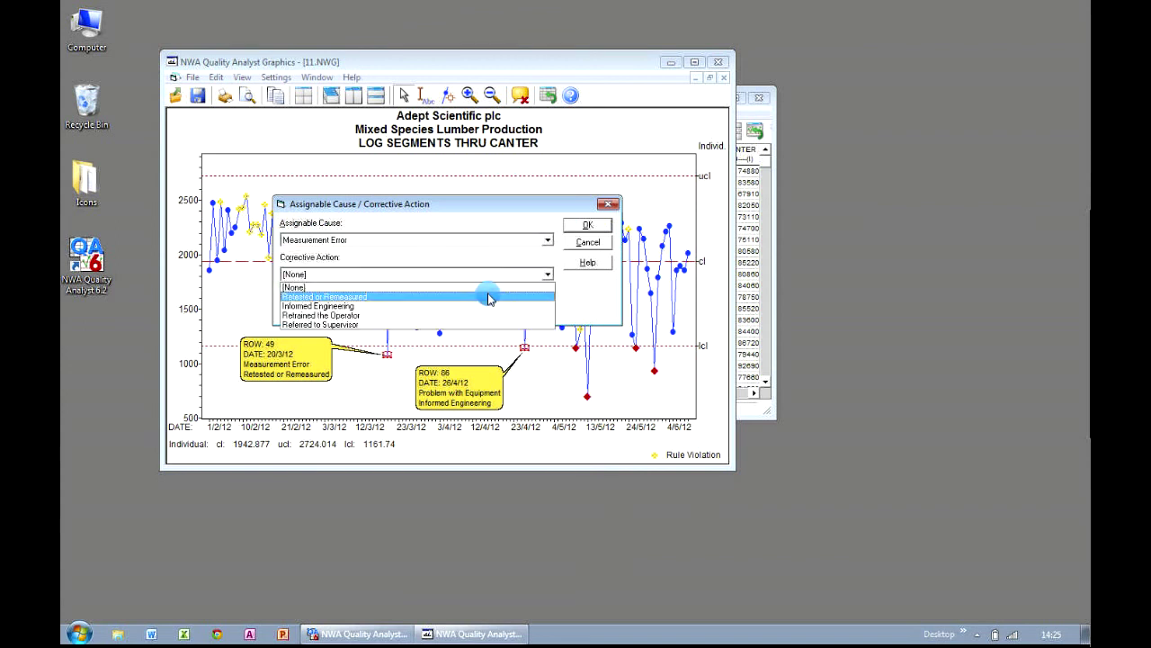
{"action": "left_click", "coordinate": [489, 296]}
{"action": "left_click", "coordinate": [587, 225]}
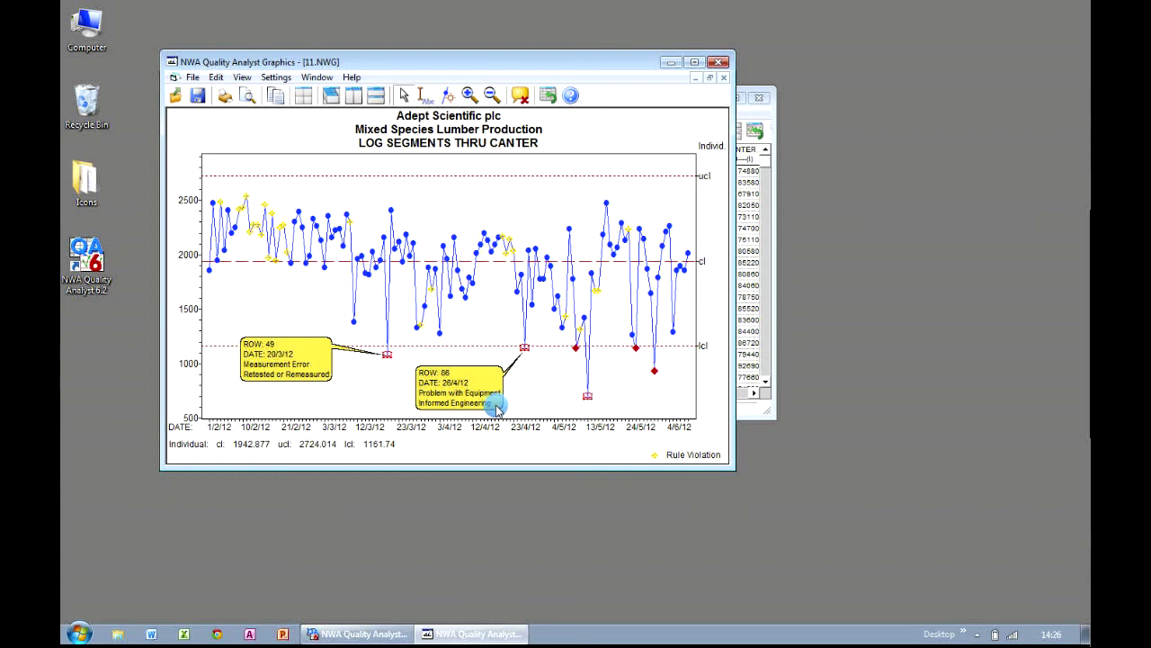
Tag row 116 Measurement Error / Retested or Remeasured and move rows 116 and 103 callouts above the chart.
{"action": "right_click", "coordinate": [636, 351]}
{"action": "left_click", "coordinate": [647, 354]}
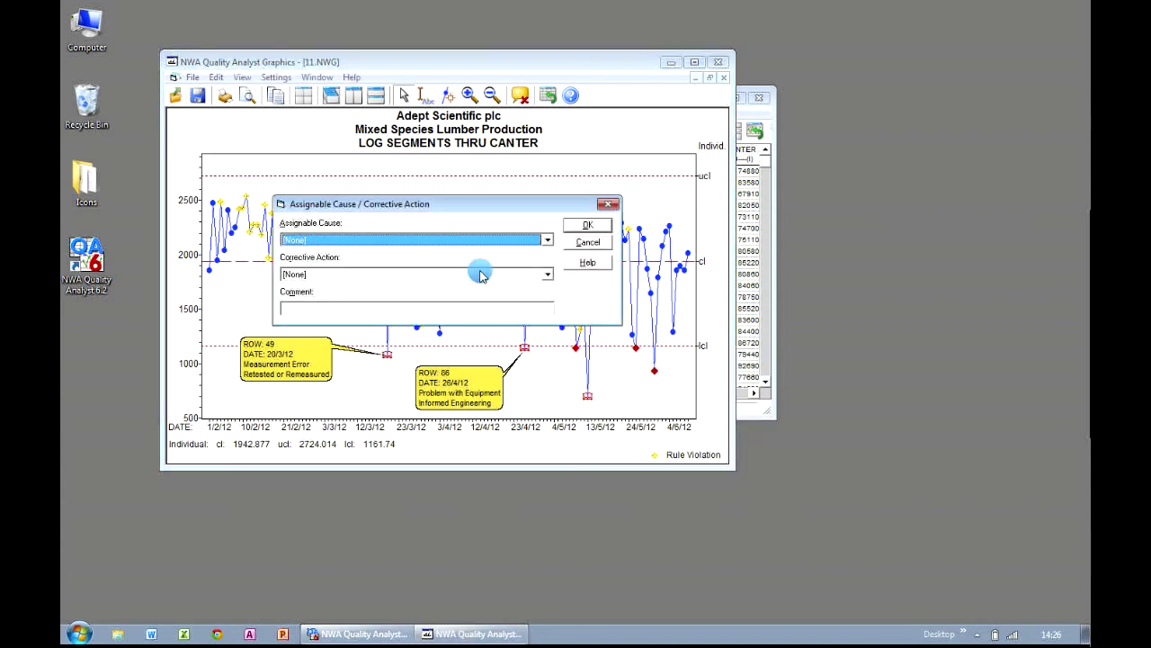
{"action": "left_click", "coordinate": [442, 239]}
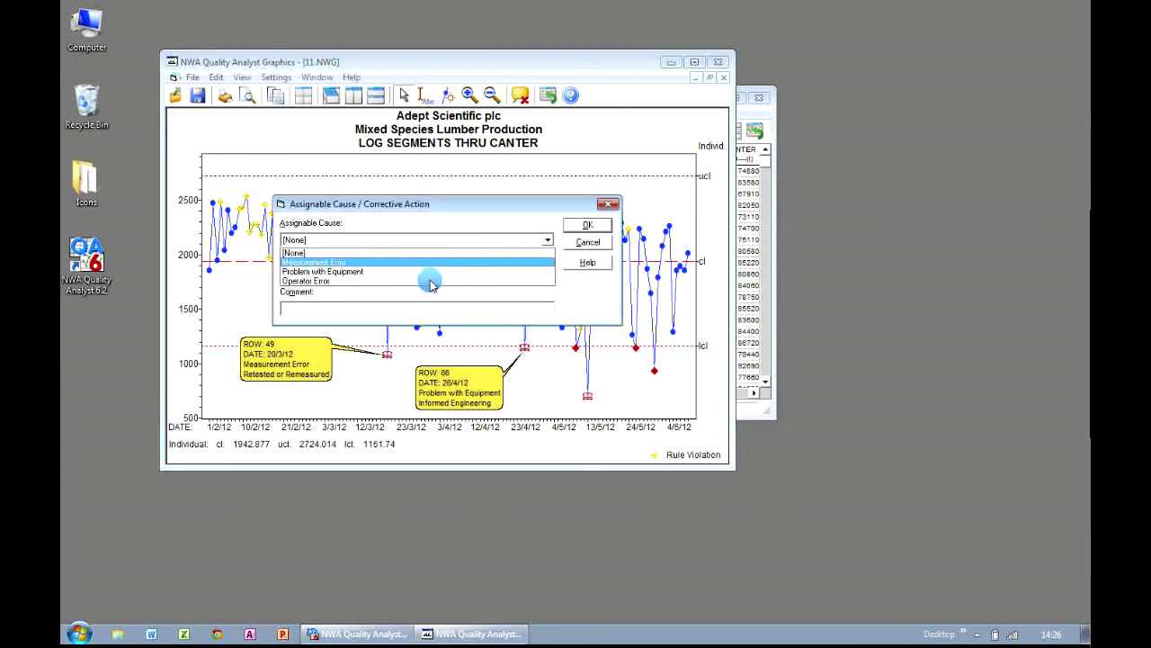
{"action": "left_click", "coordinate": [432, 262]}
{"action": "left_click", "coordinate": [432, 273]}
{"action": "left_click", "coordinate": [431, 297]}
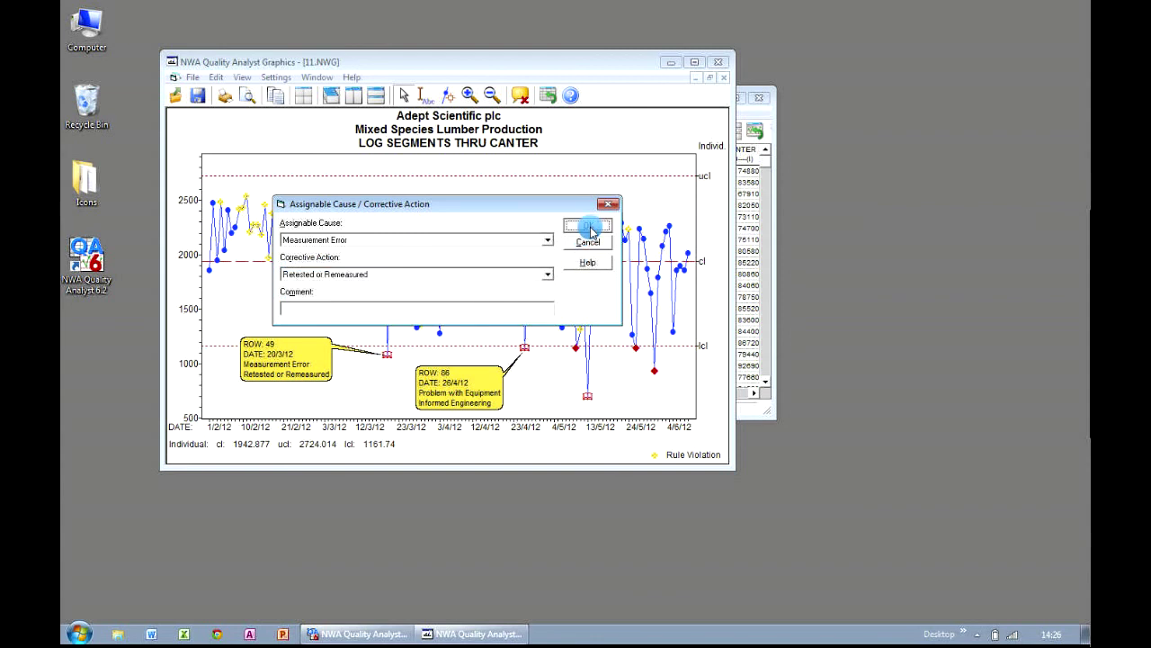
{"action": "left_click", "coordinate": [588, 225]}
{"action": "left_click_drag", "start_coordinate": [617, 265], "coordinate": [580, 180]}
{"action": "left_click_drag", "start_coordinate": [599, 402], "coordinate": [441, 205]}
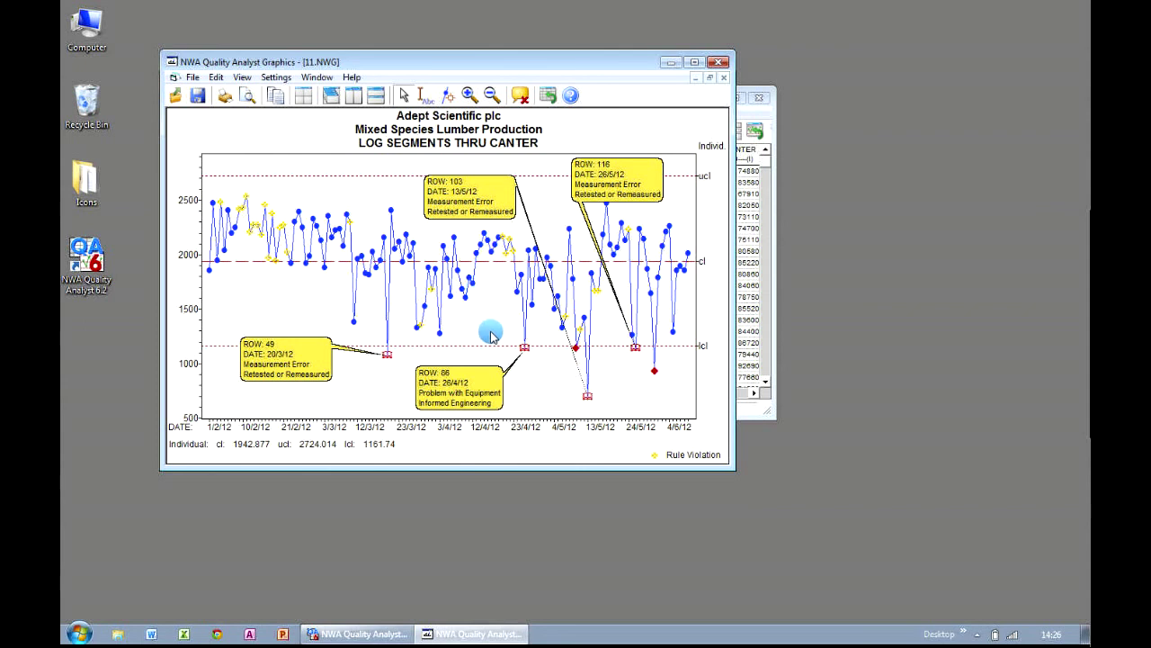
Tag row 121 Problem with Equipment / Informed Engineering, then close the chart.
{"action": "right_click", "coordinate": [653, 370]}
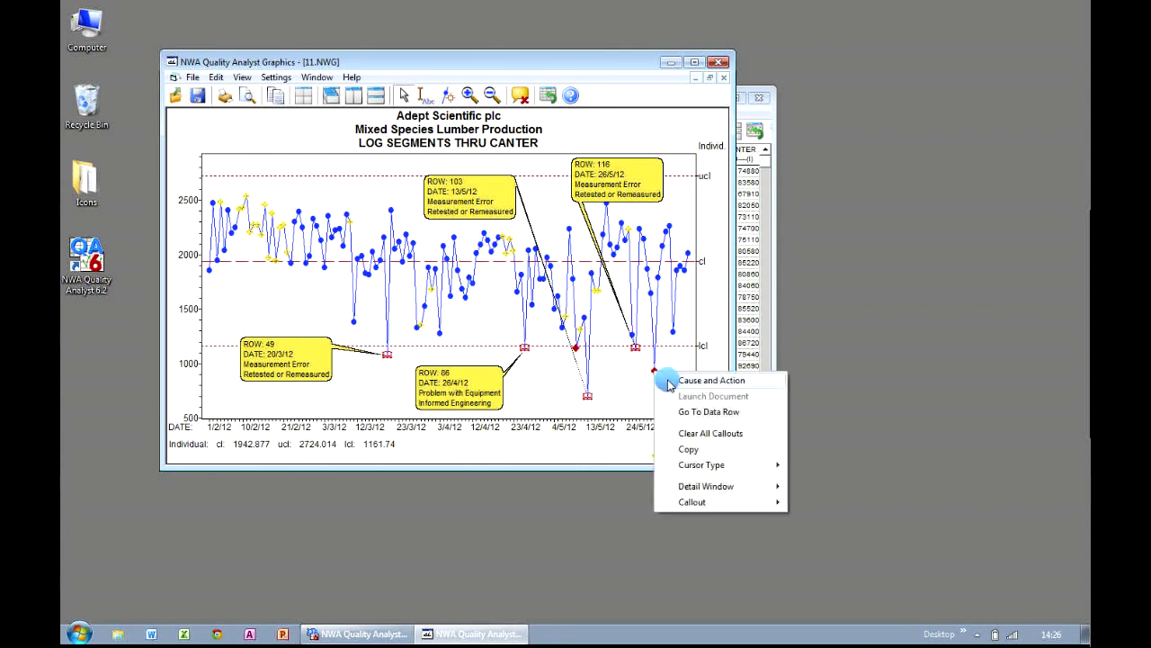
{"action": "left_click", "coordinate": [669, 381]}
{"action": "left_click", "coordinate": [452, 241]}
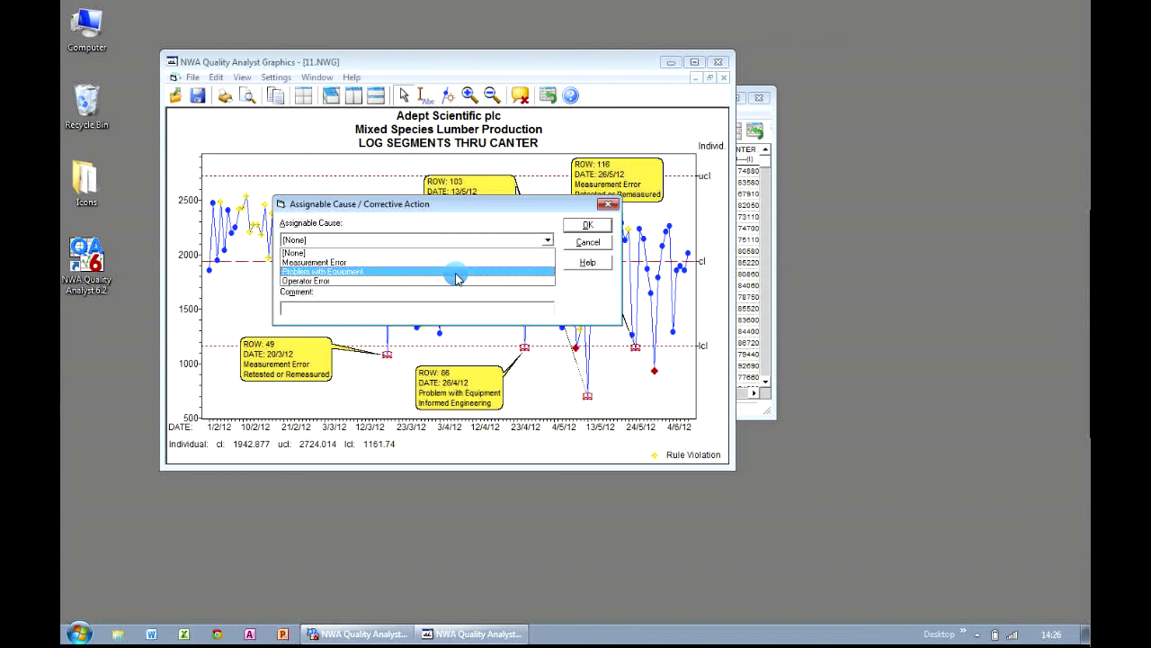
{"action": "left_click", "coordinate": [456, 271]}
{"action": "left_click", "coordinate": [450, 274]}
{"action": "left_click", "coordinate": [450, 306]}
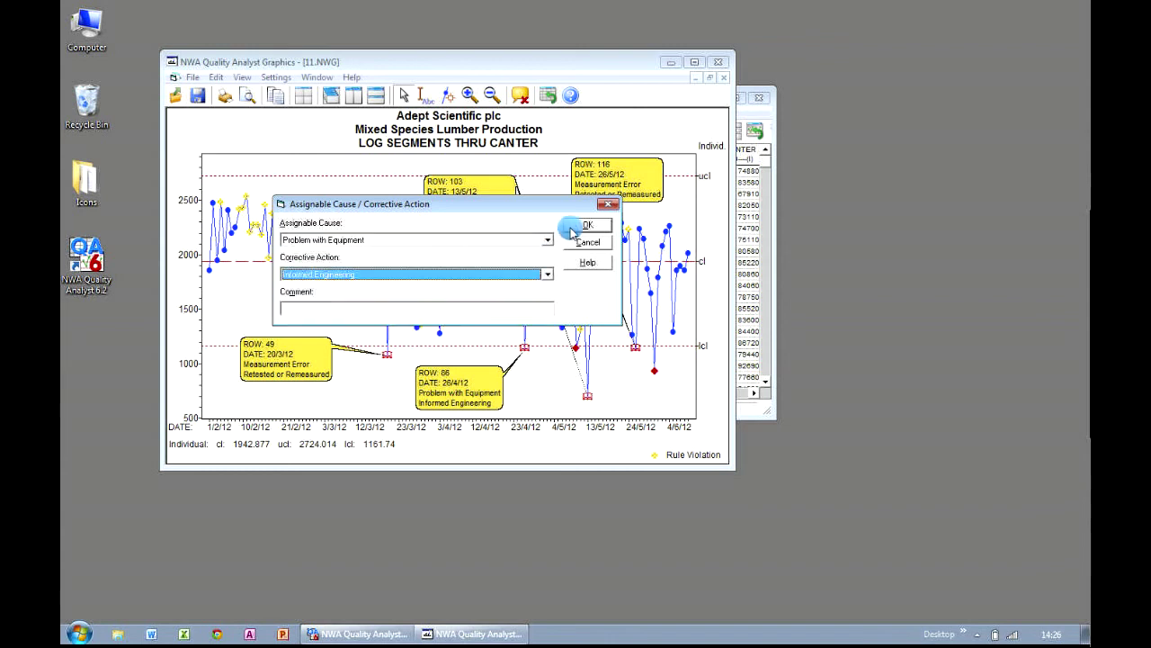
{"action": "left_click", "coordinate": [575, 229]}
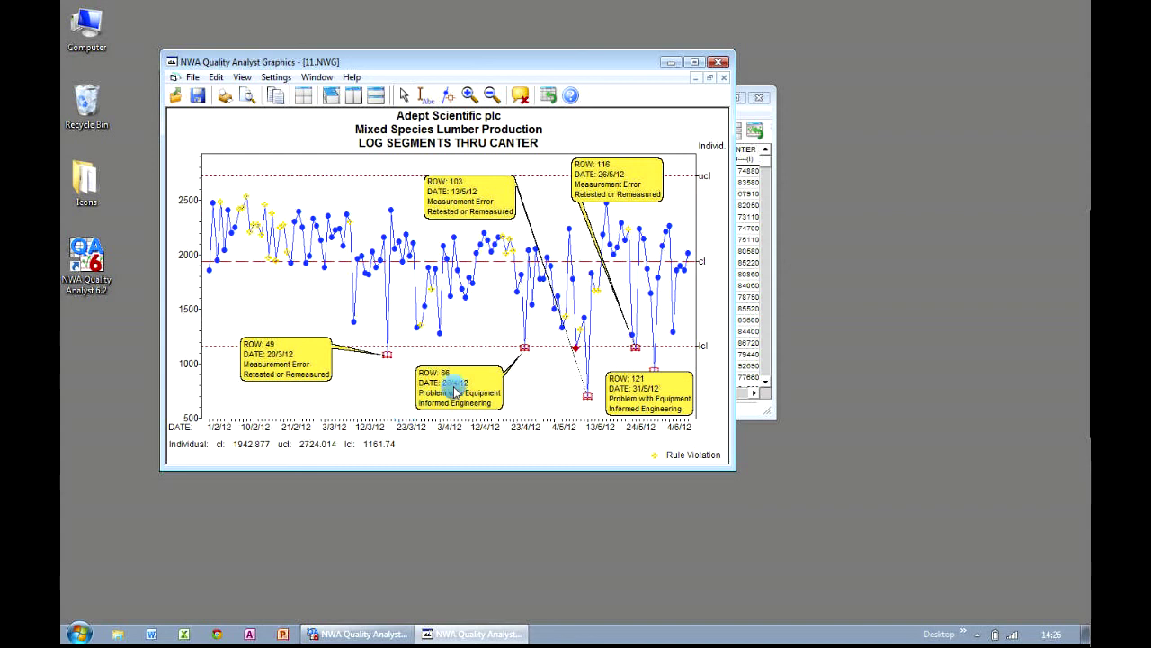
{"action": "left_click", "coordinate": [993, 138]}
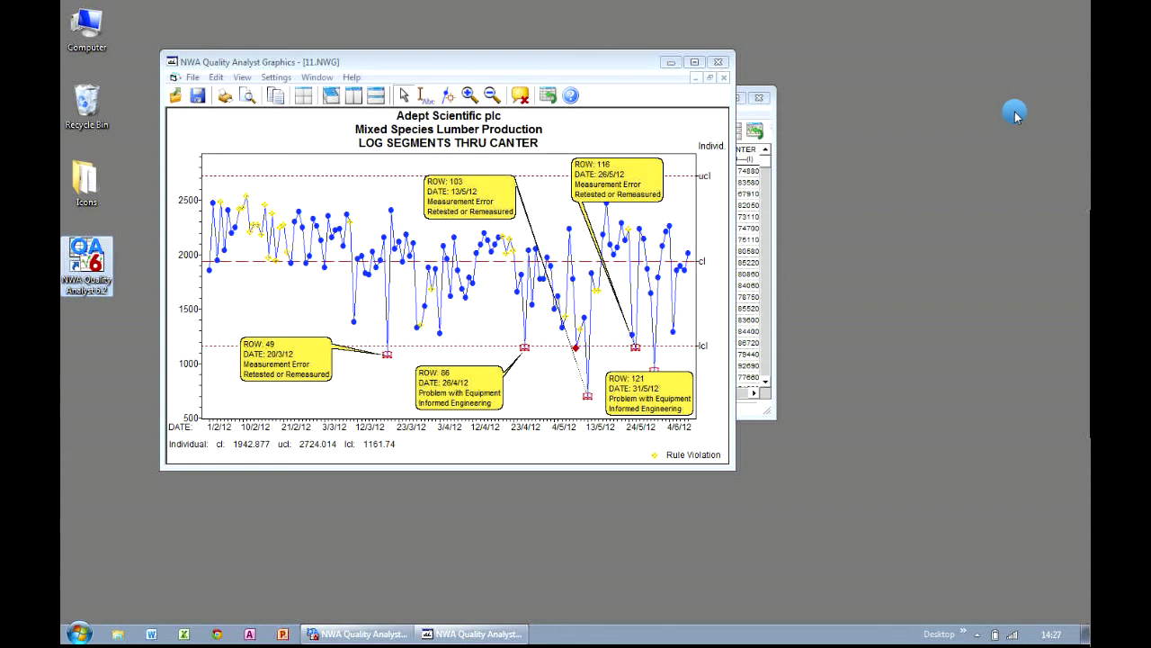
{"action": "left_click", "coordinate": [723, 64]}
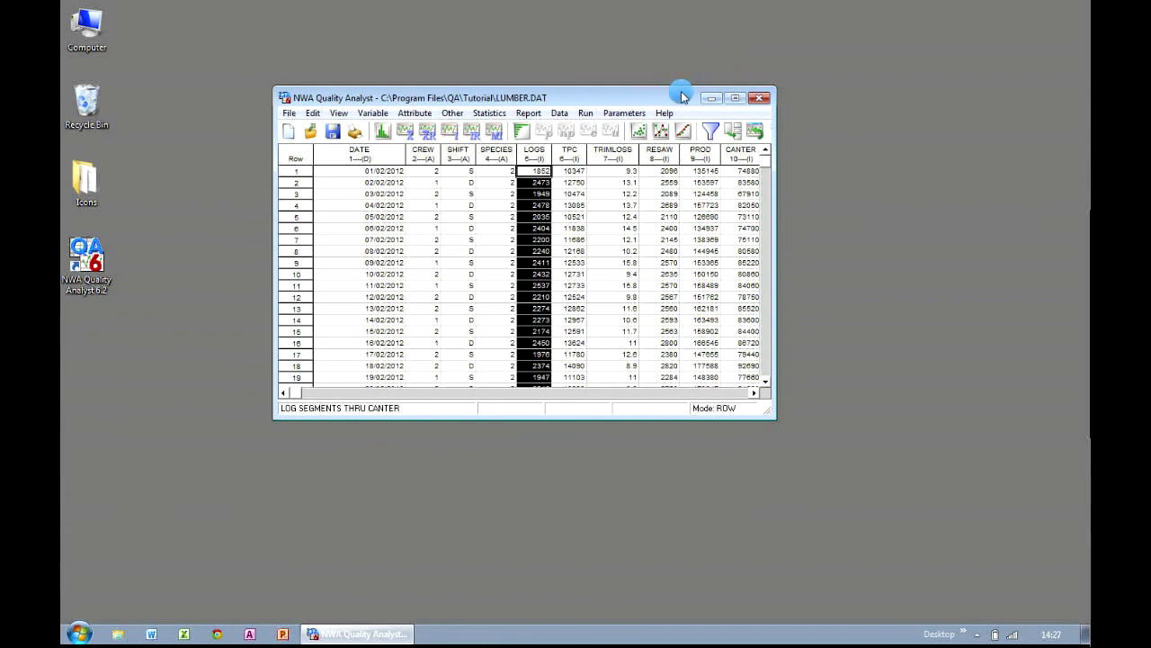
Set up an assignable-cause Pareto diagram for LOGS covering the Entire Data Set.
{"action": "left_click", "coordinate": [528, 114]}
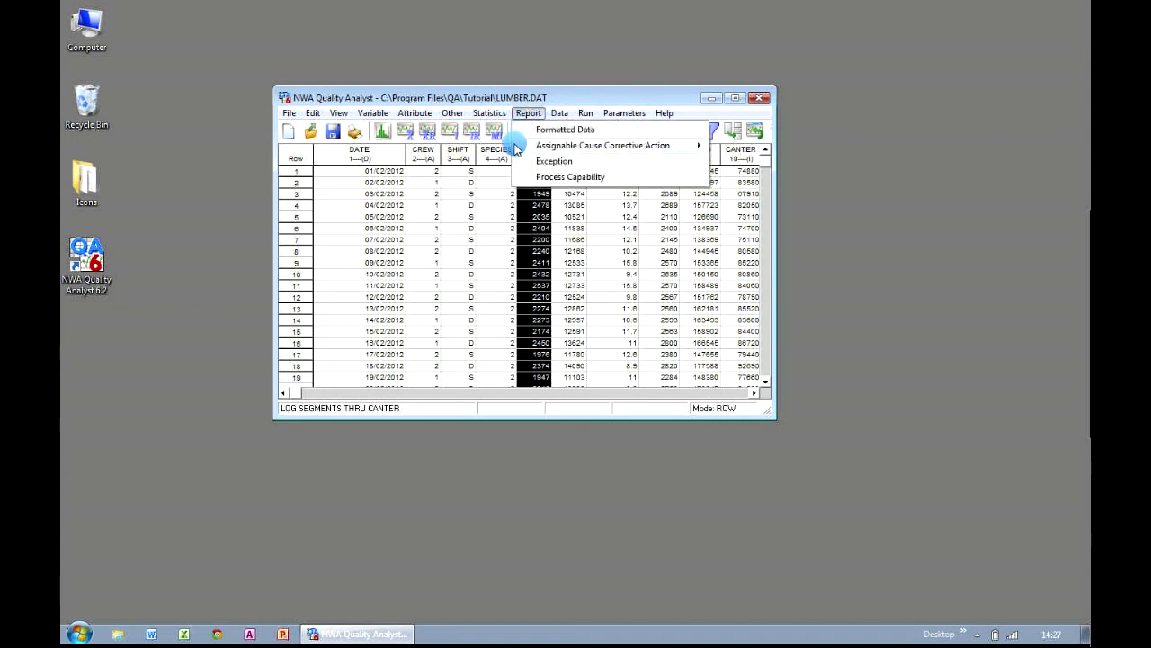
{"action": "mouse_move", "coordinate": [517, 147]}
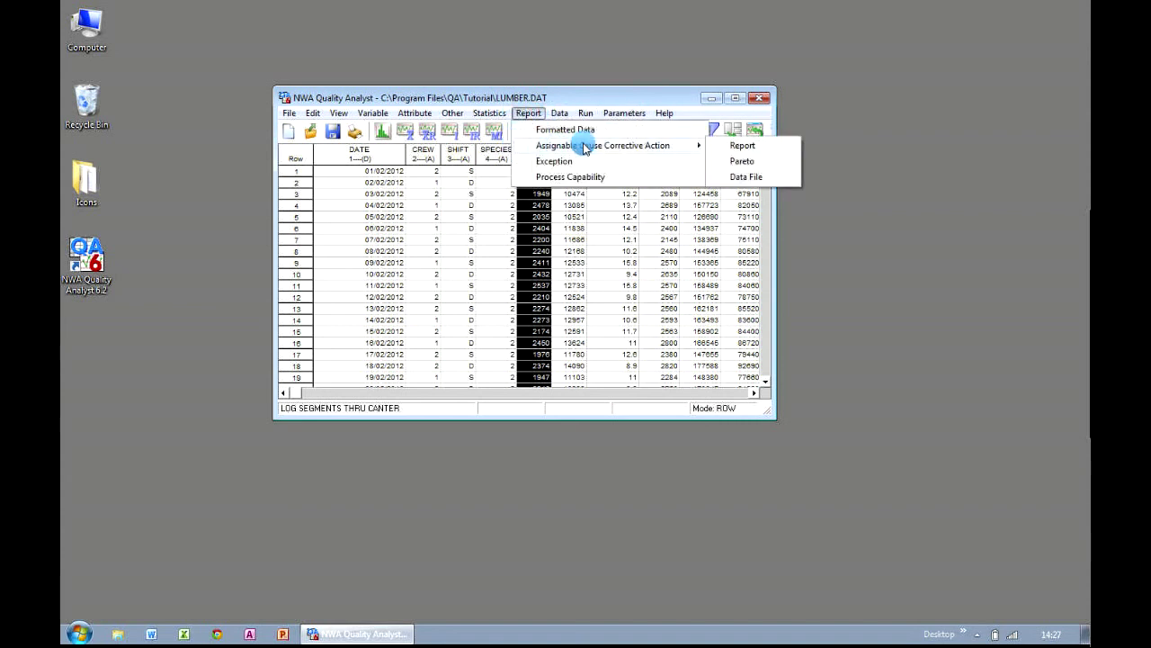
{"action": "left_click", "coordinate": [741, 161]}
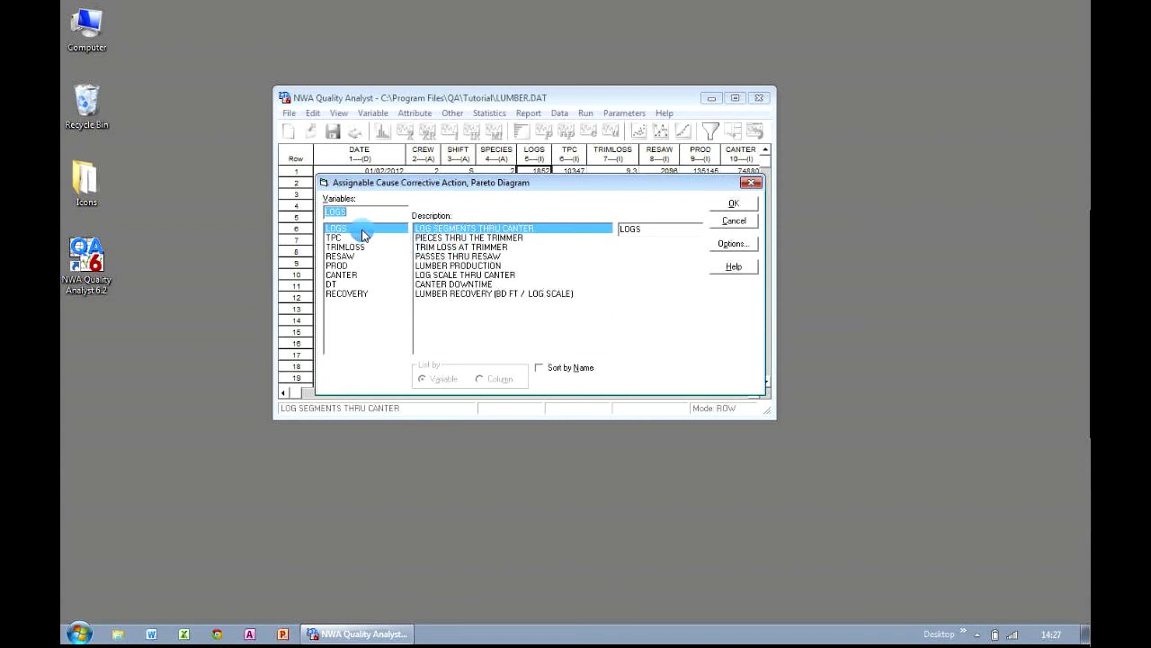
{"action": "left_click", "coordinate": [737, 205]}
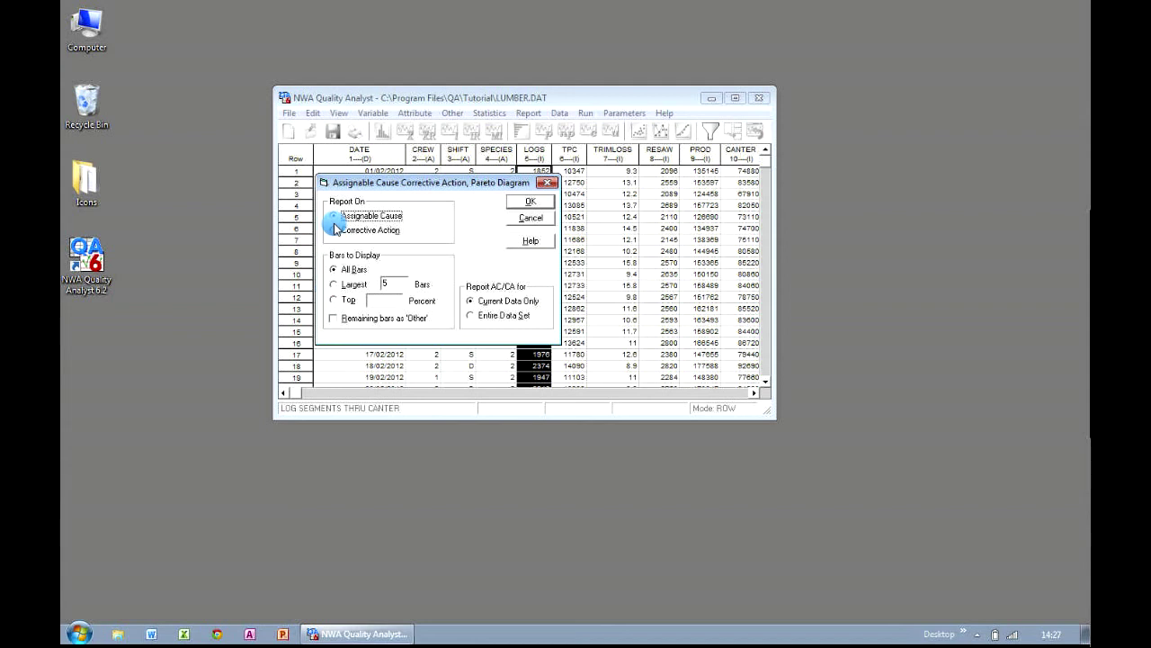
{"action": "left_click", "coordinate": [478, 314]}
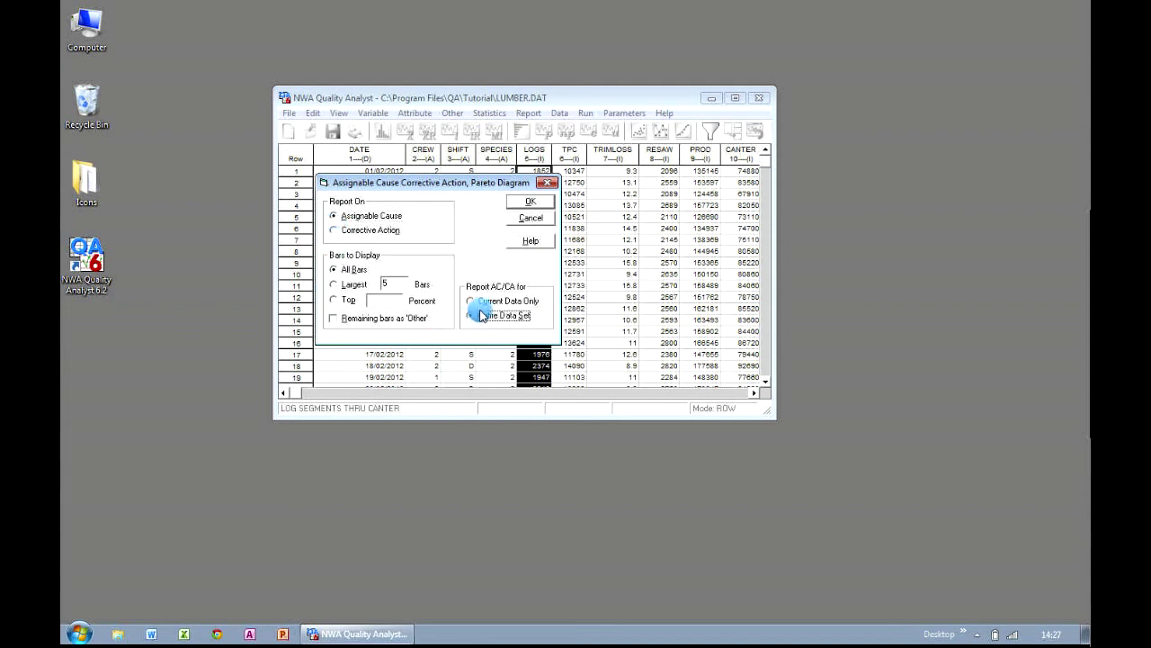
Draw the LOGS Pareto (Measurement Error 3, Problem with Equipment 2), then close it.
{"action": "left_click", "coordinate": [511, 204]}
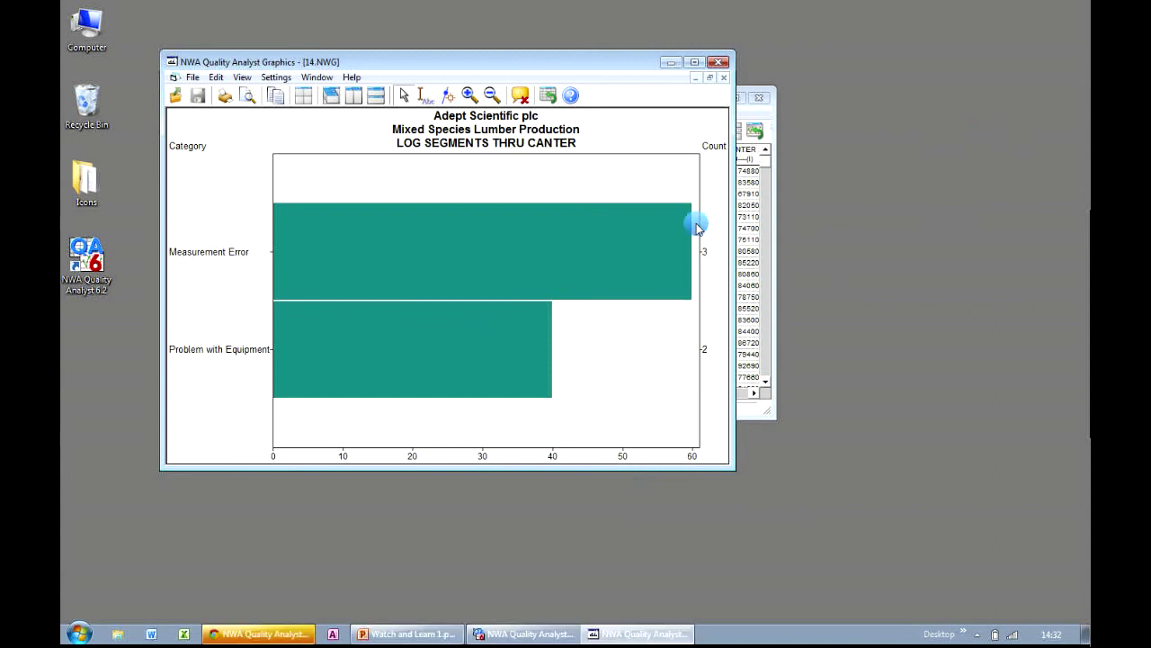
{"action": "left_click", "coordinate": [720, 63]}
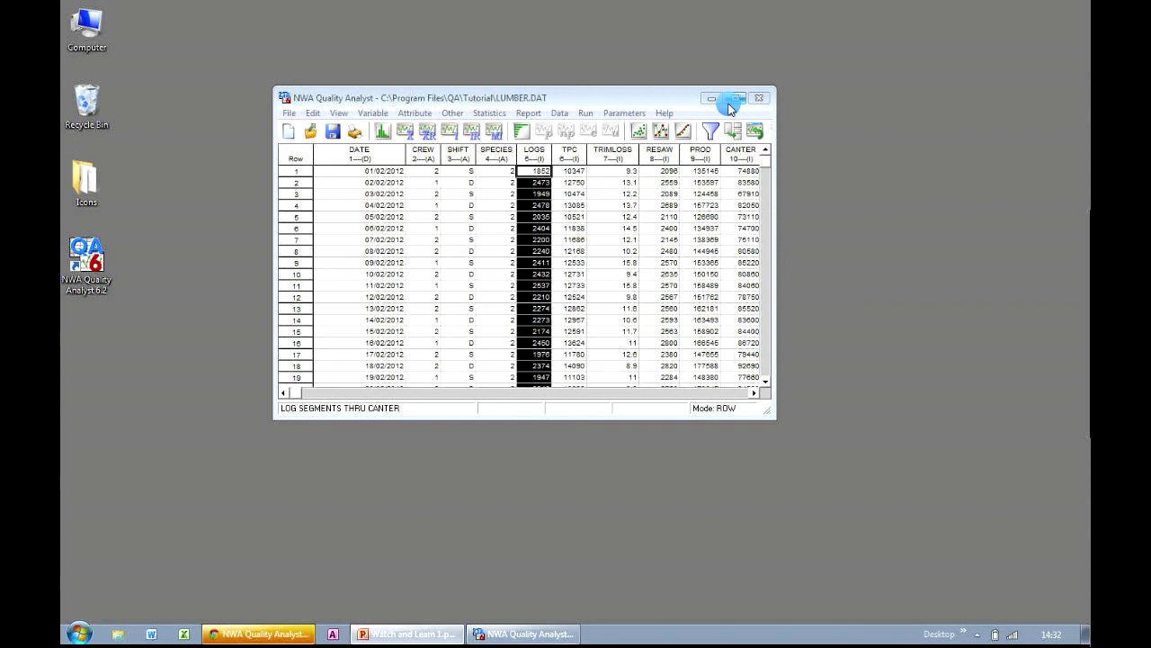
Show the Quality Analyst product page in Chrome, then bring the Watch and Learn presentation forward.
{"action": "left_click", "coordinate": [285, 635]}
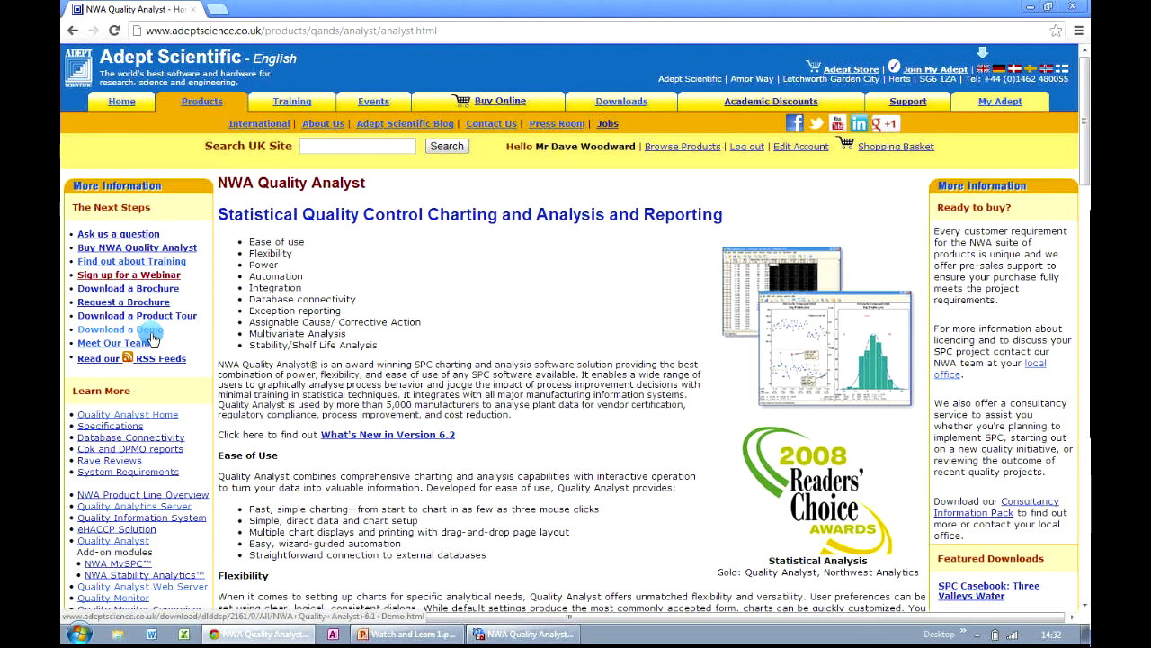
{"action": "left_click", "coordinate": [393, 630]}
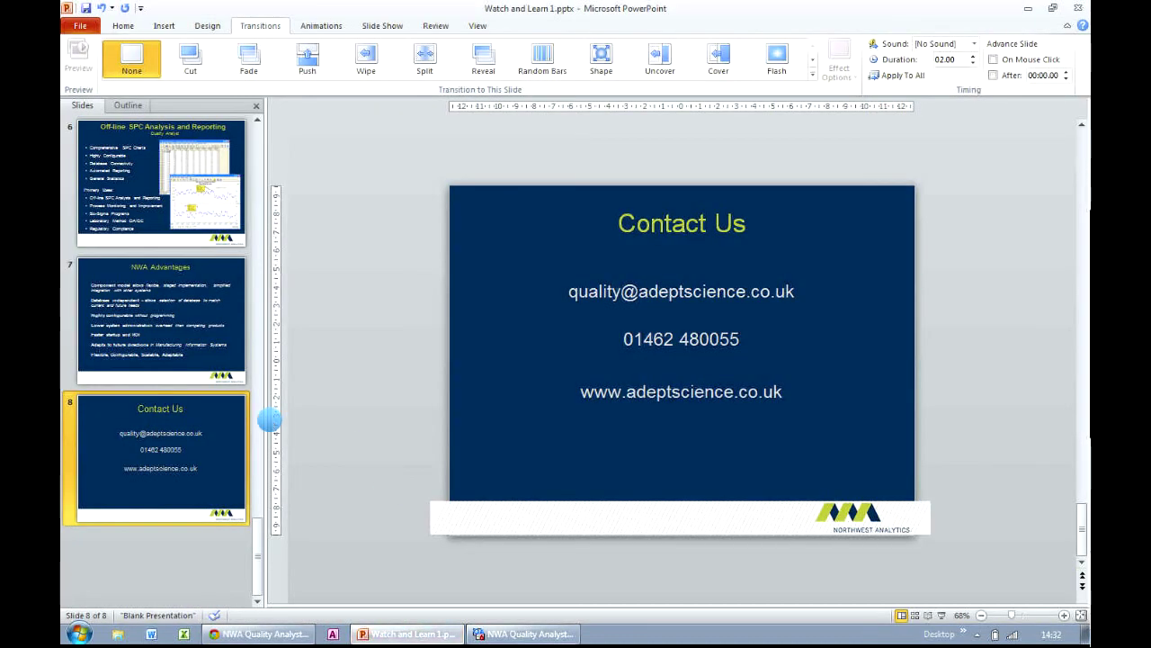